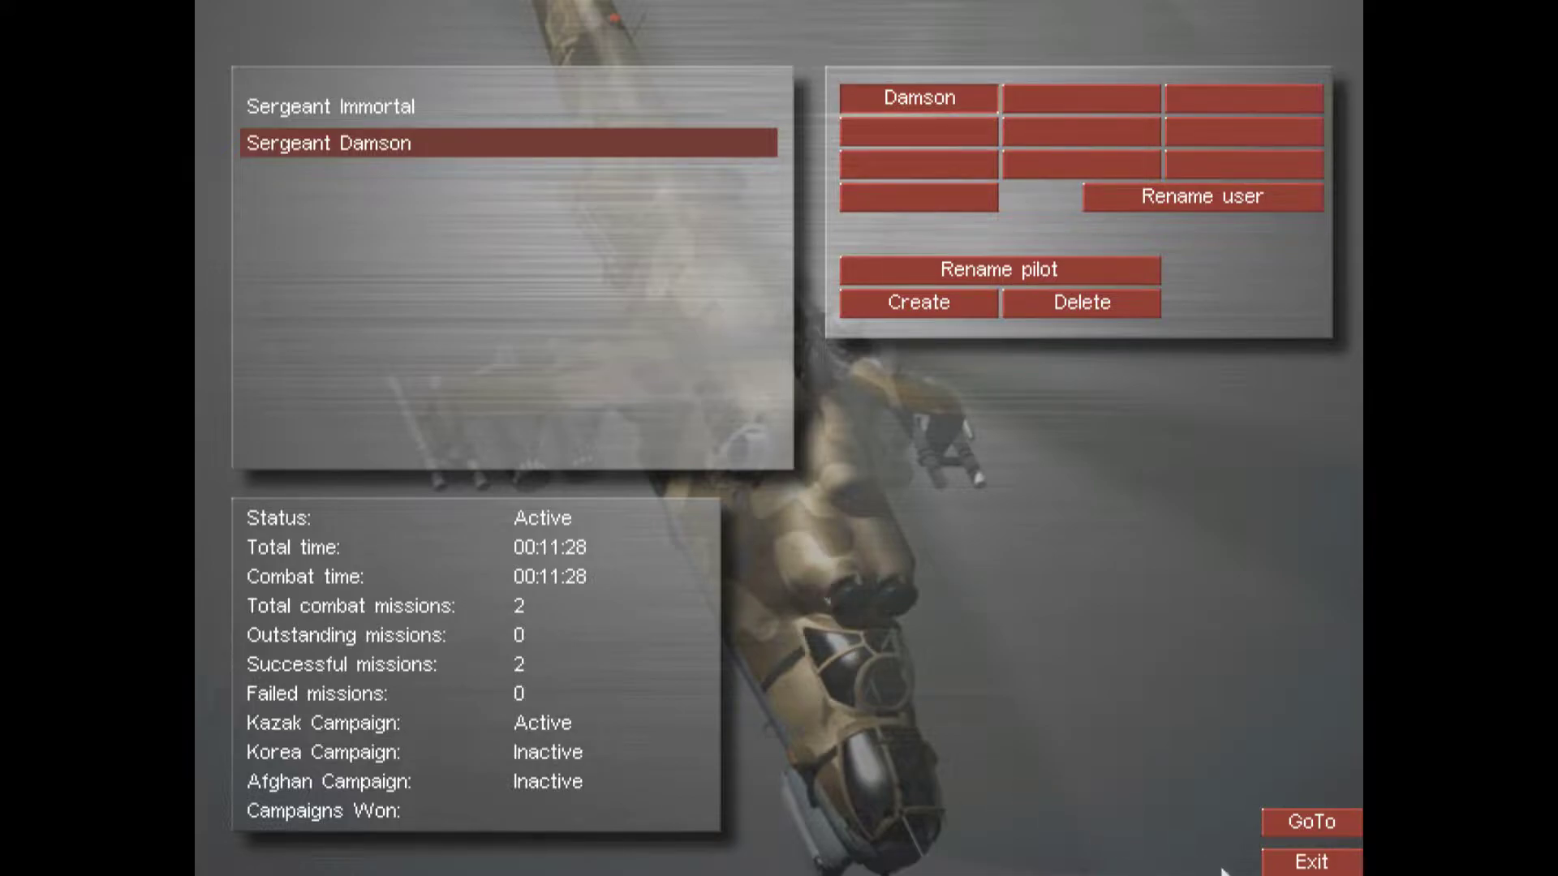
# Leave the Pilot's Log and start the Kazakstan campaign from Flight > Campaign.
pyautogui.click(1299, 867)
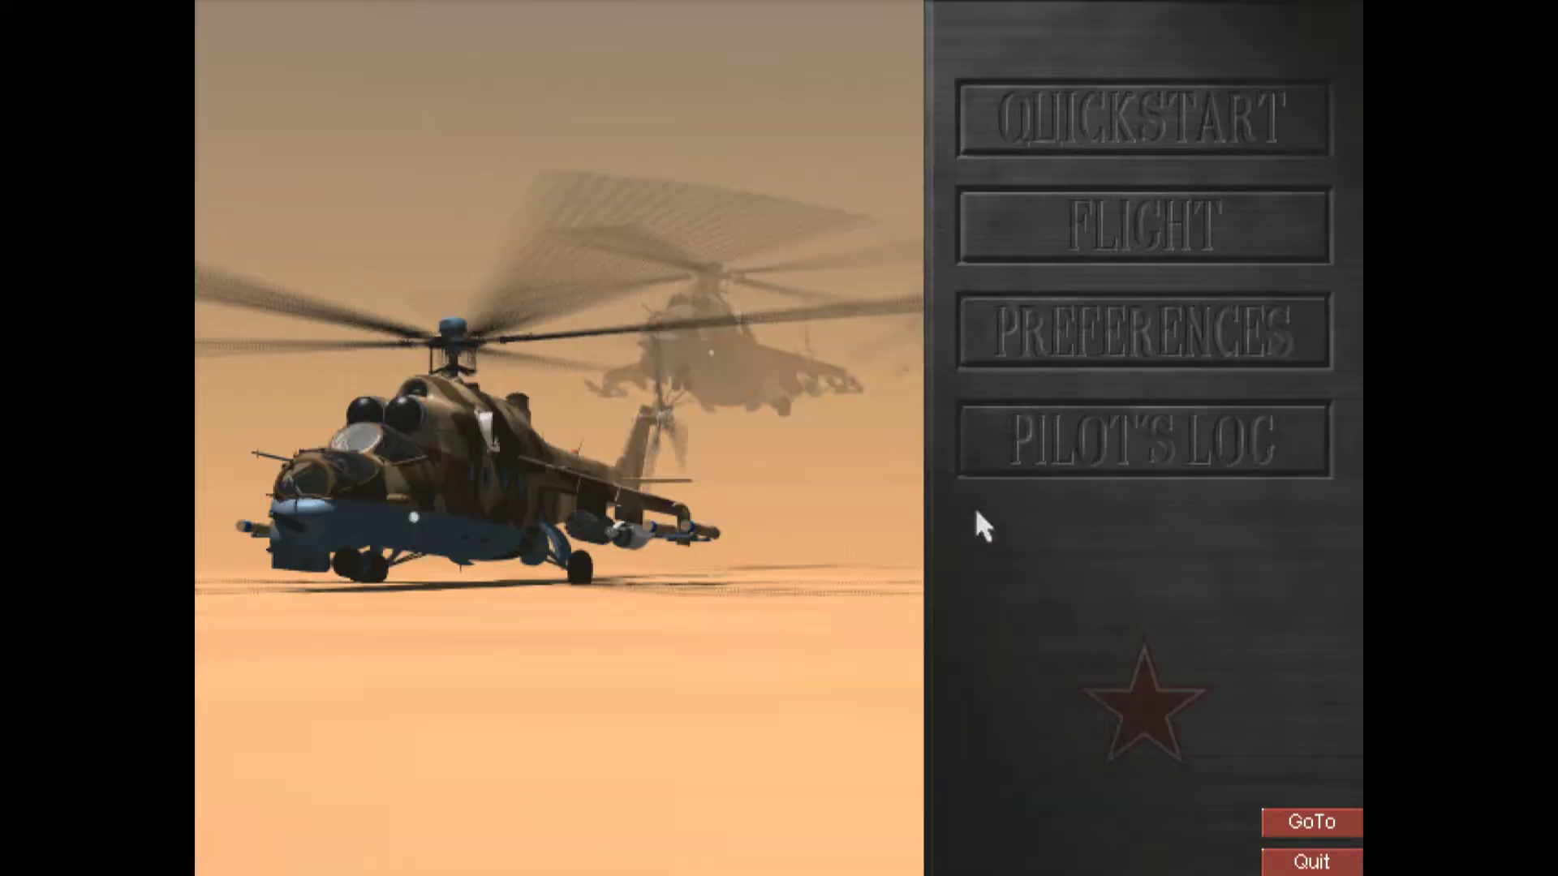
pyautogui.click(1058, 218)
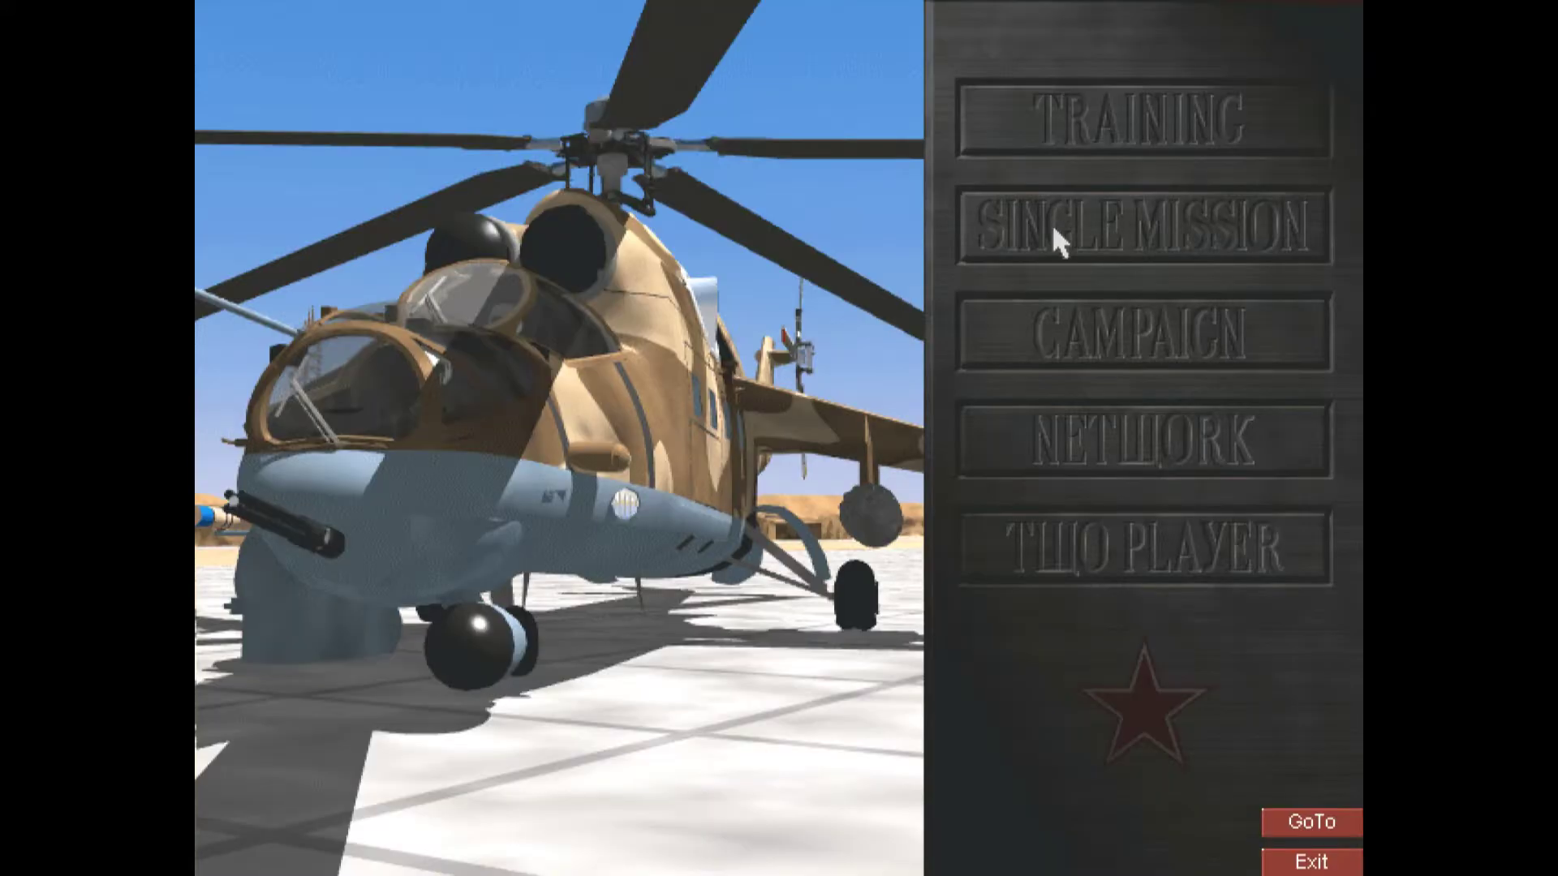
pyautogui.click(1105, 320)
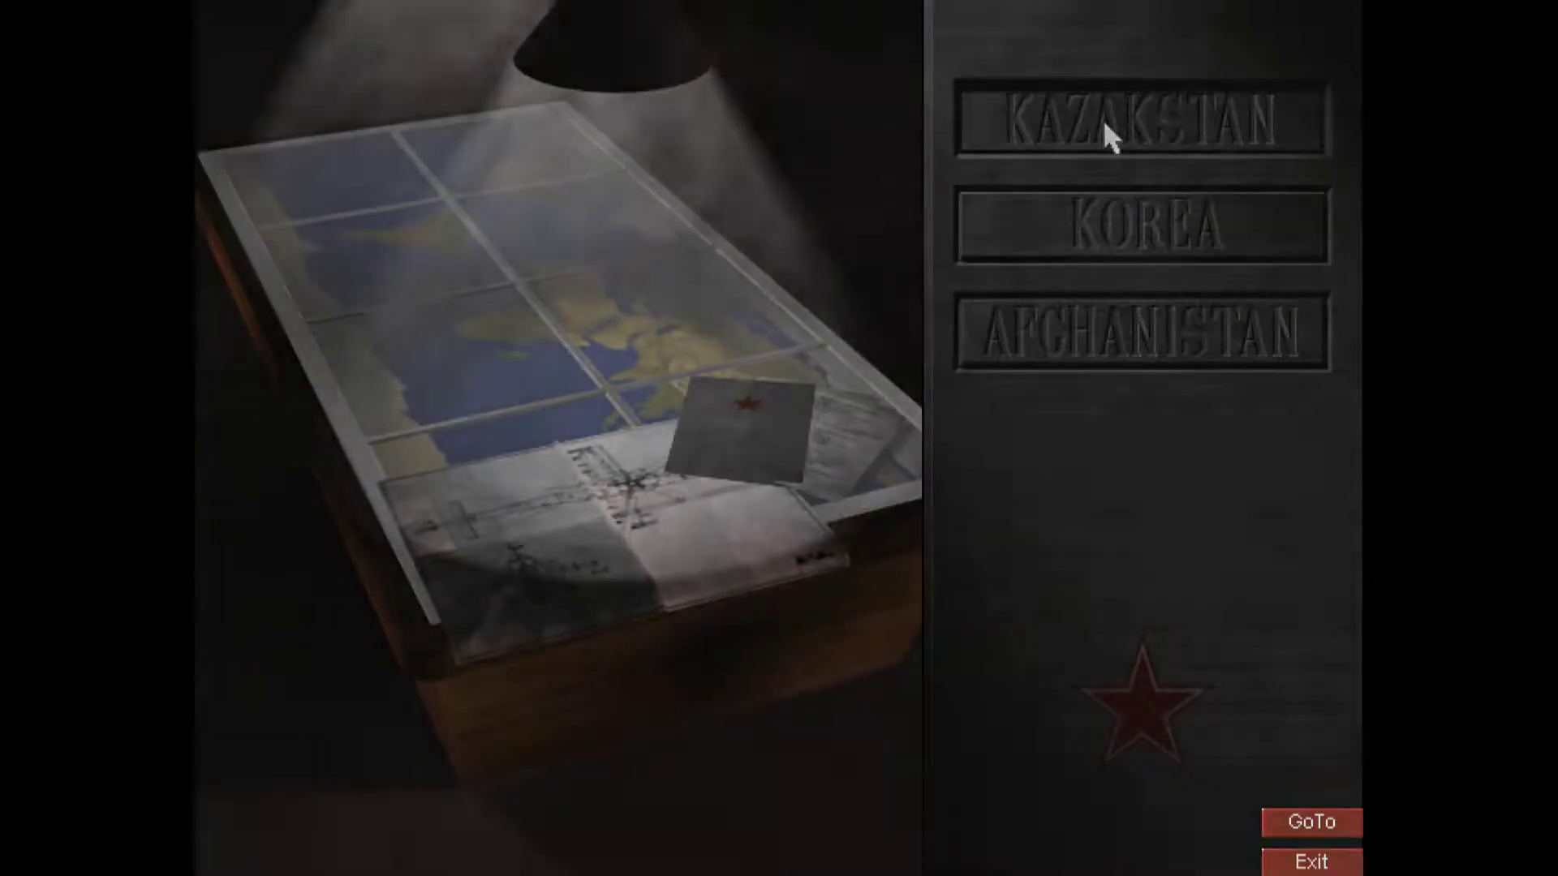
pyautogui.click(1104, 120)
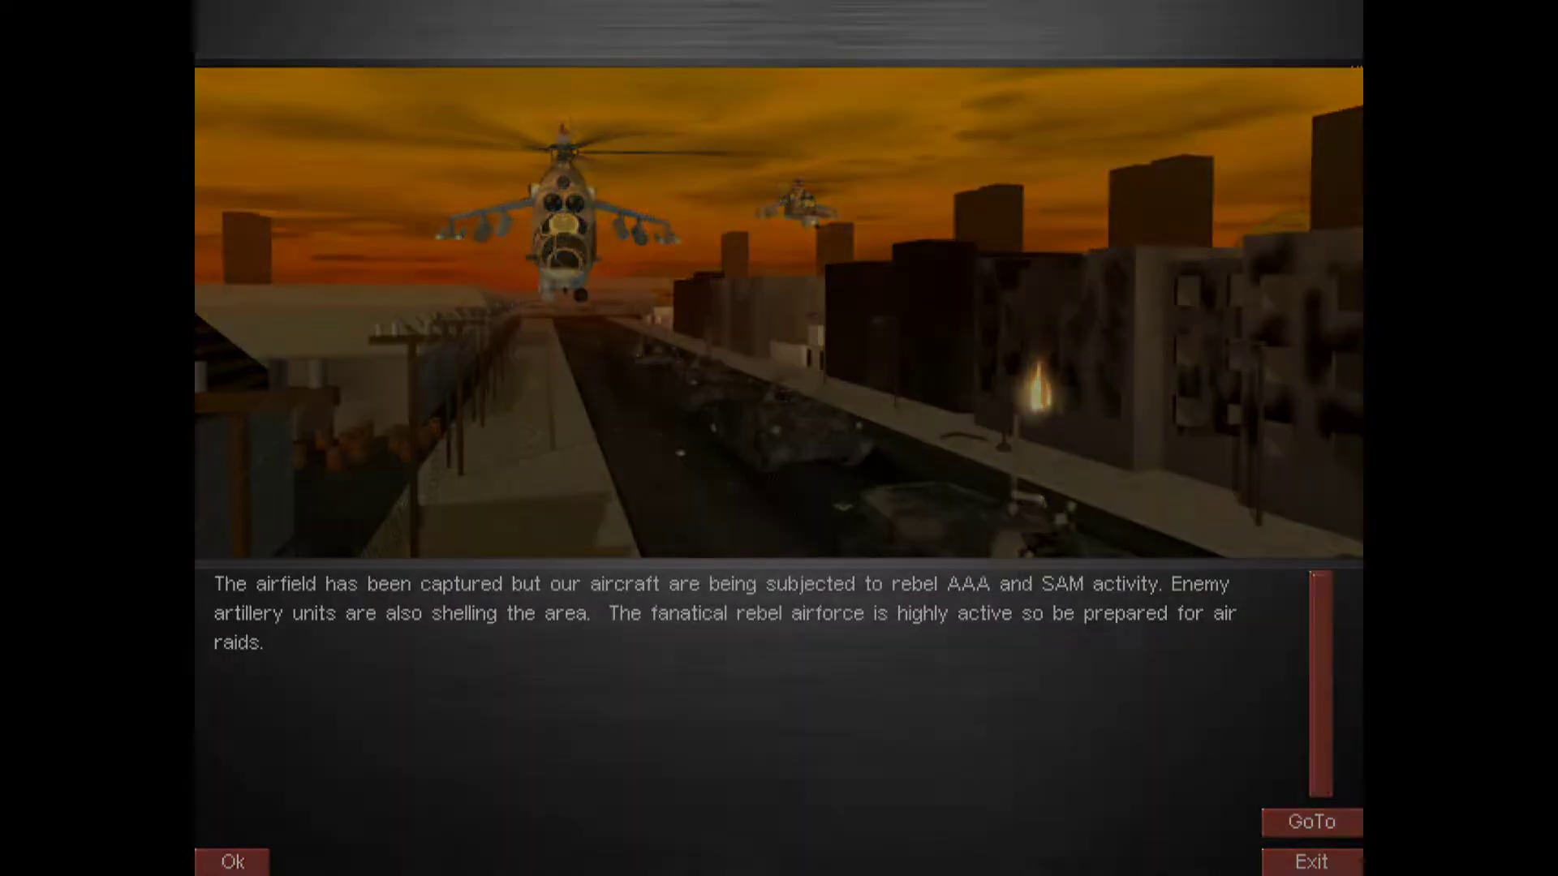
# Dismiss the Kazakstan campaign briefing and skip ahead to the mission map.
pyautogui.press('Return')
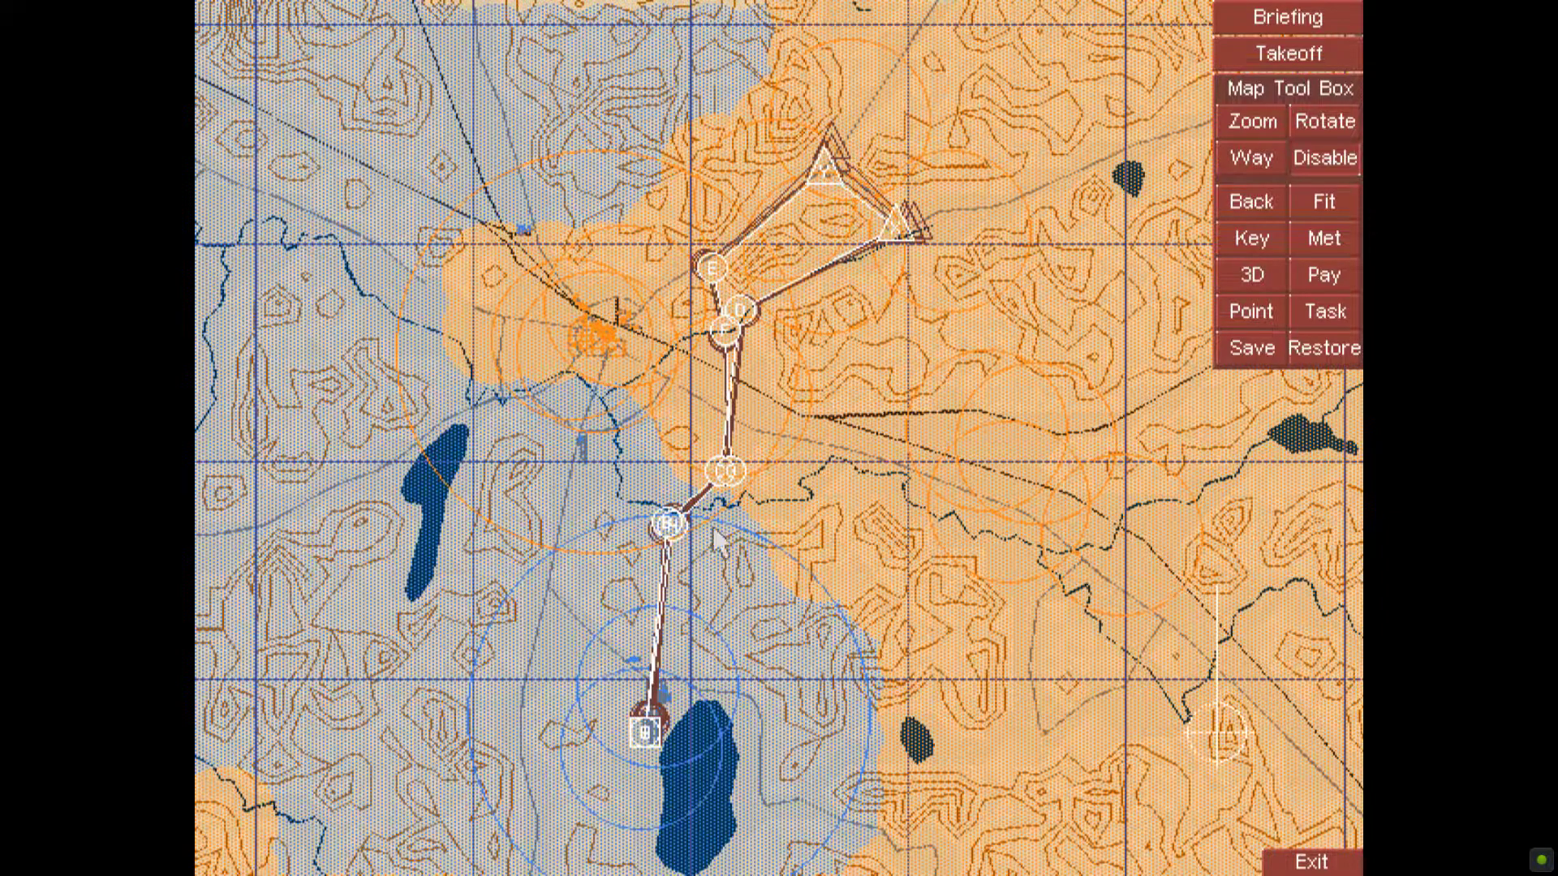
# Review the mission briefing, weapon loadout and weather, then launch the mission.
pyautogui.click(1288, 17)
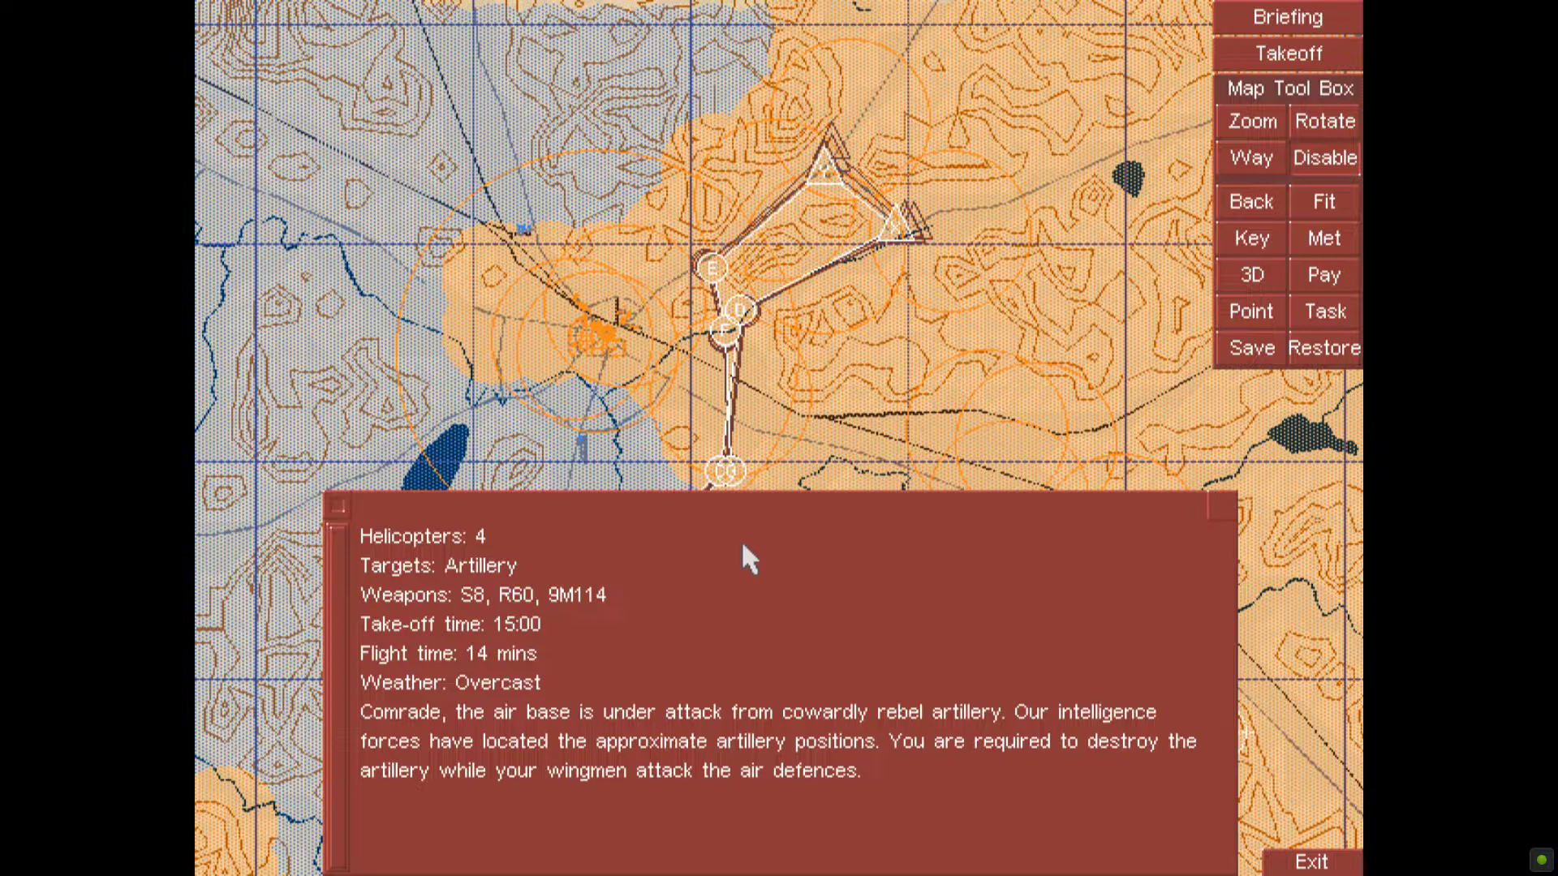
pyautogui.click(340, 522)
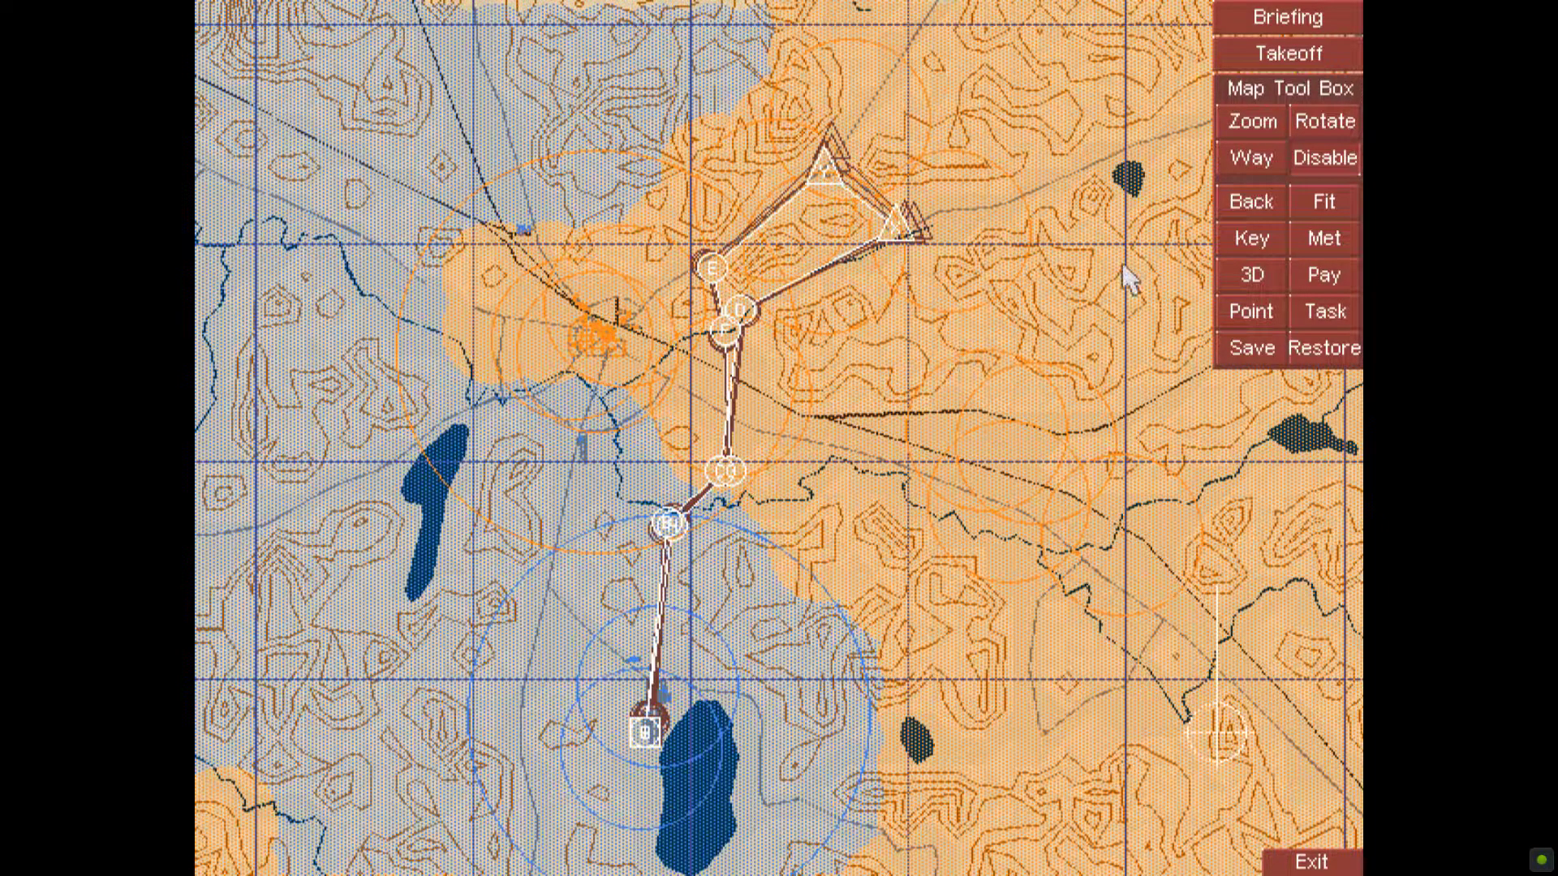
pyautogui.click(1324, 278)
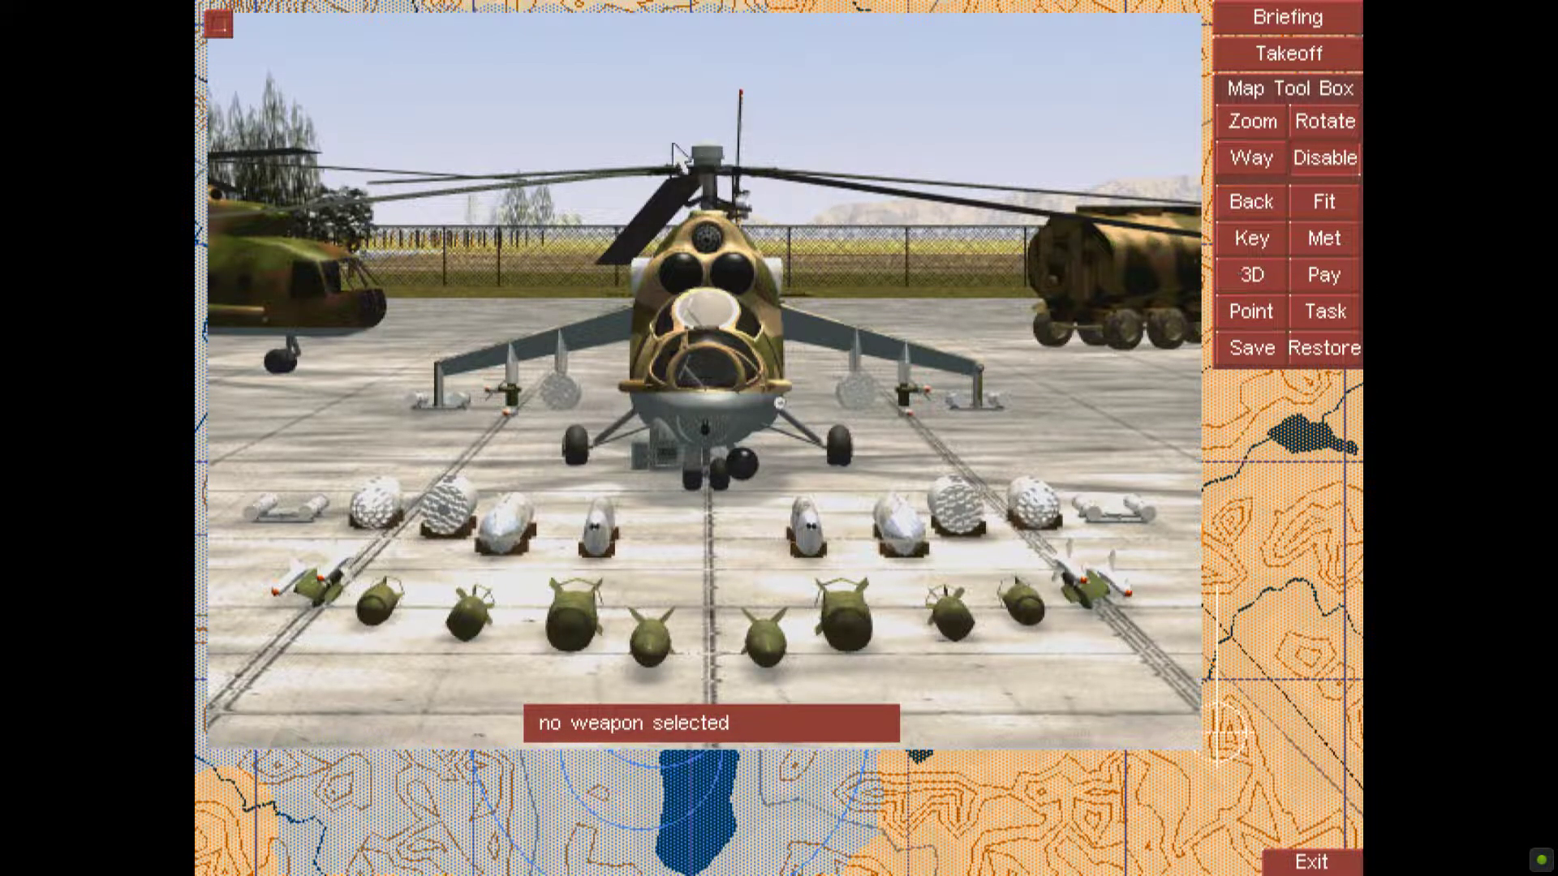
pyautogui.click(219, 27)
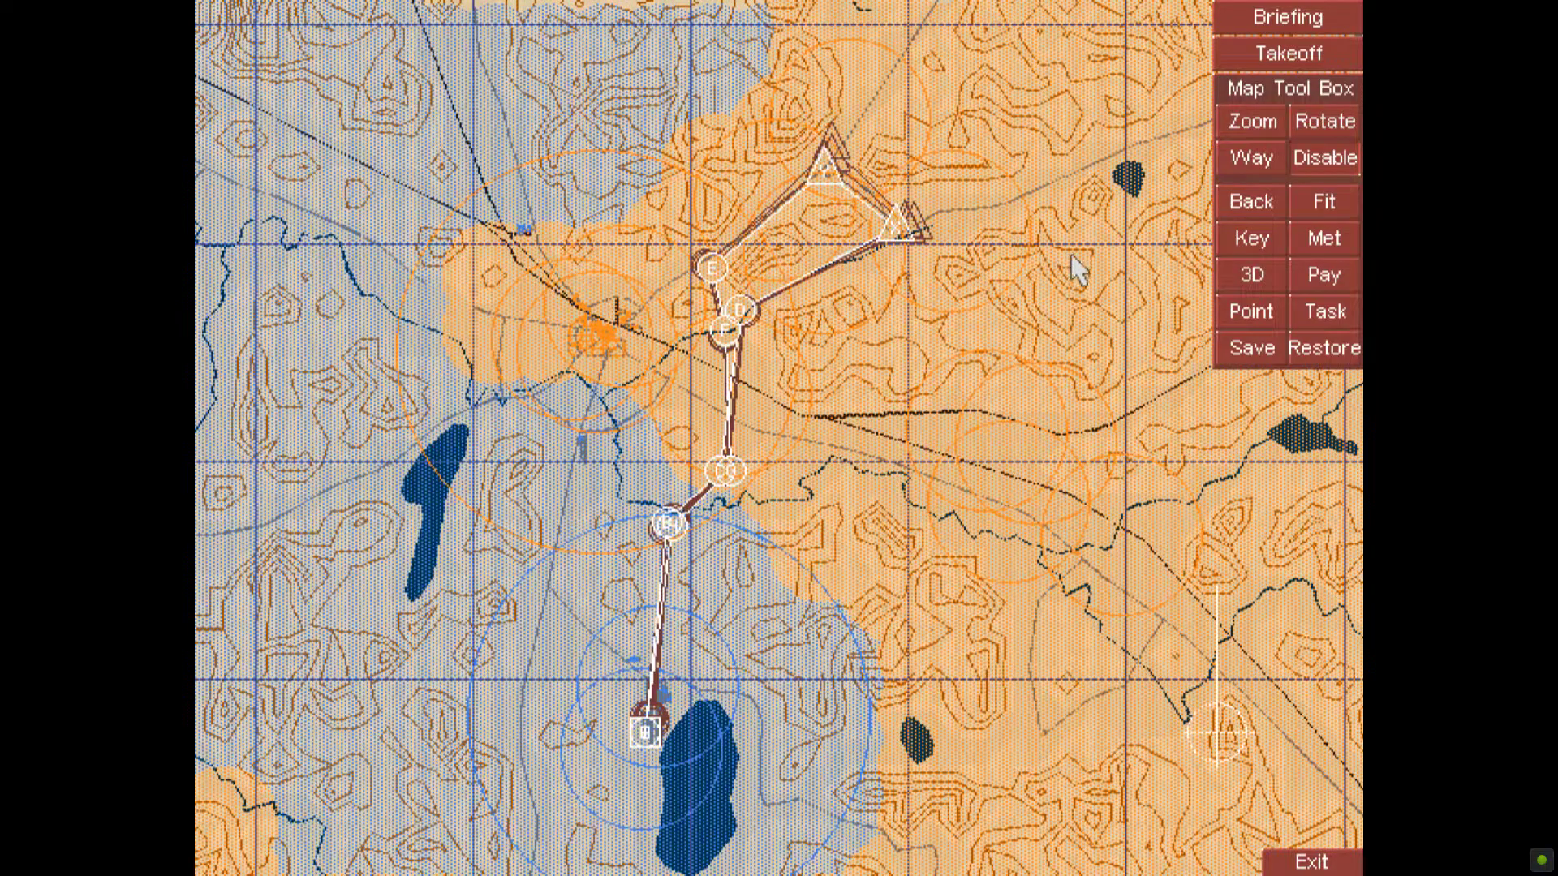
pyautogui.click(1325, 244)
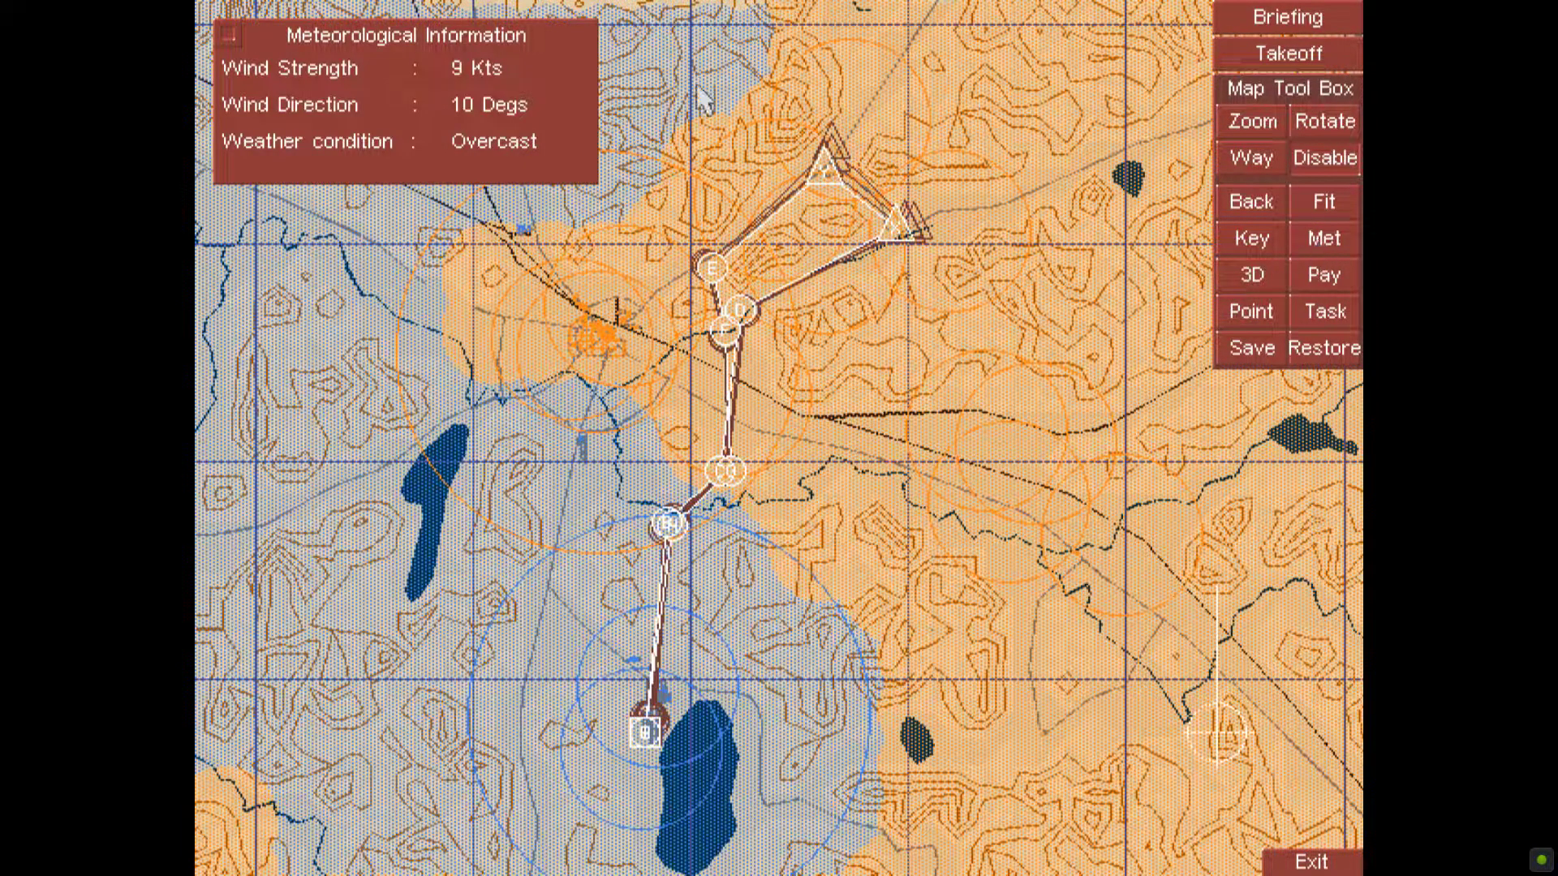
pyautogui.click(1263, 47)
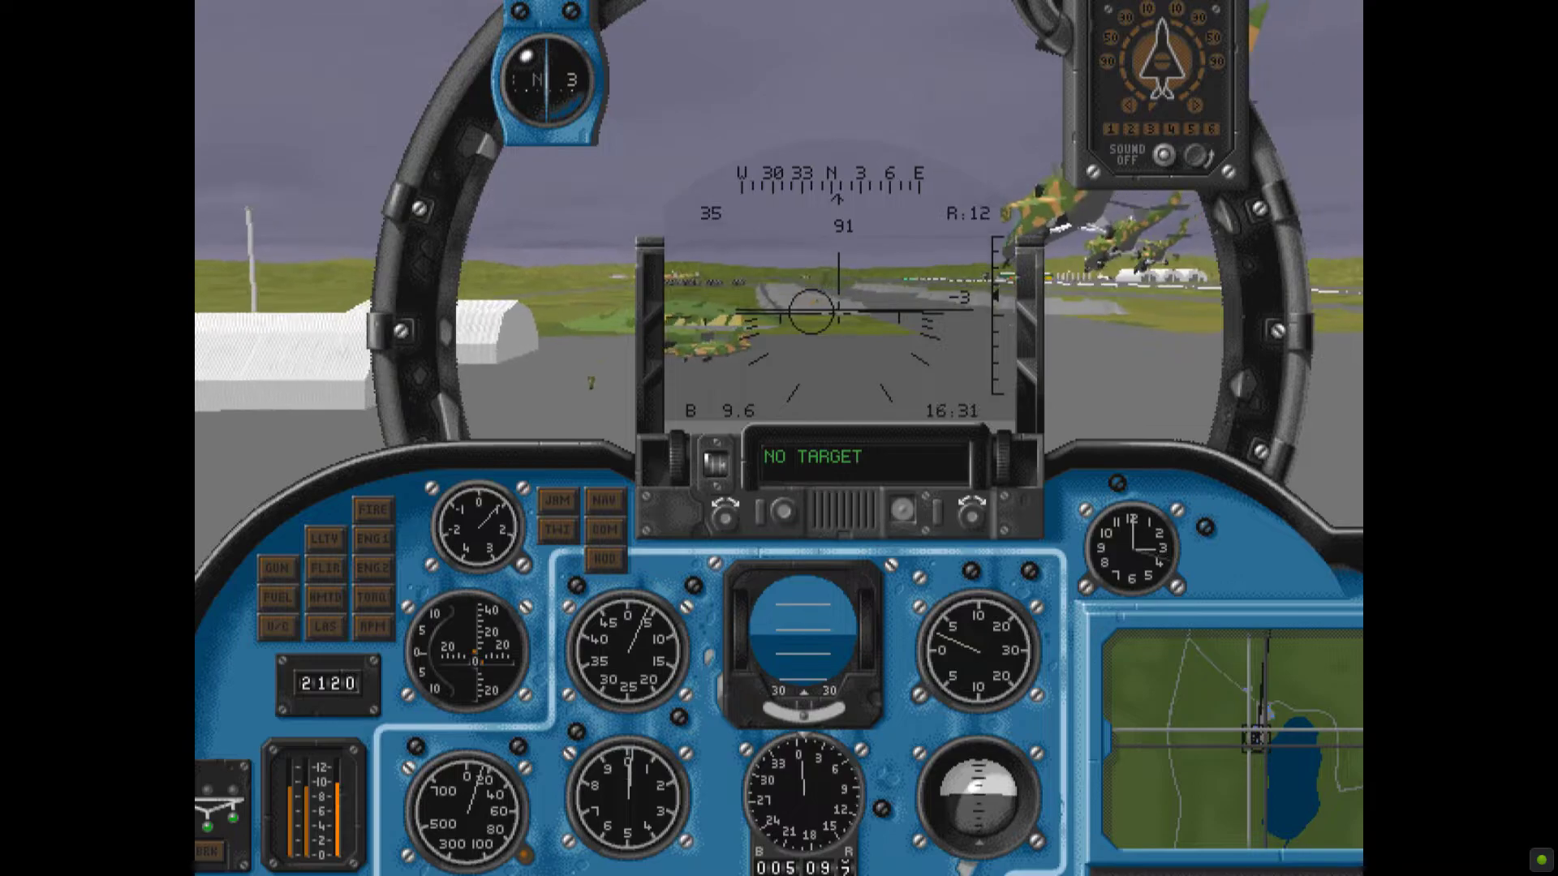
# Raise the landing gear and select the turret gun with 1470 rounds.
pyautogui.press('g')
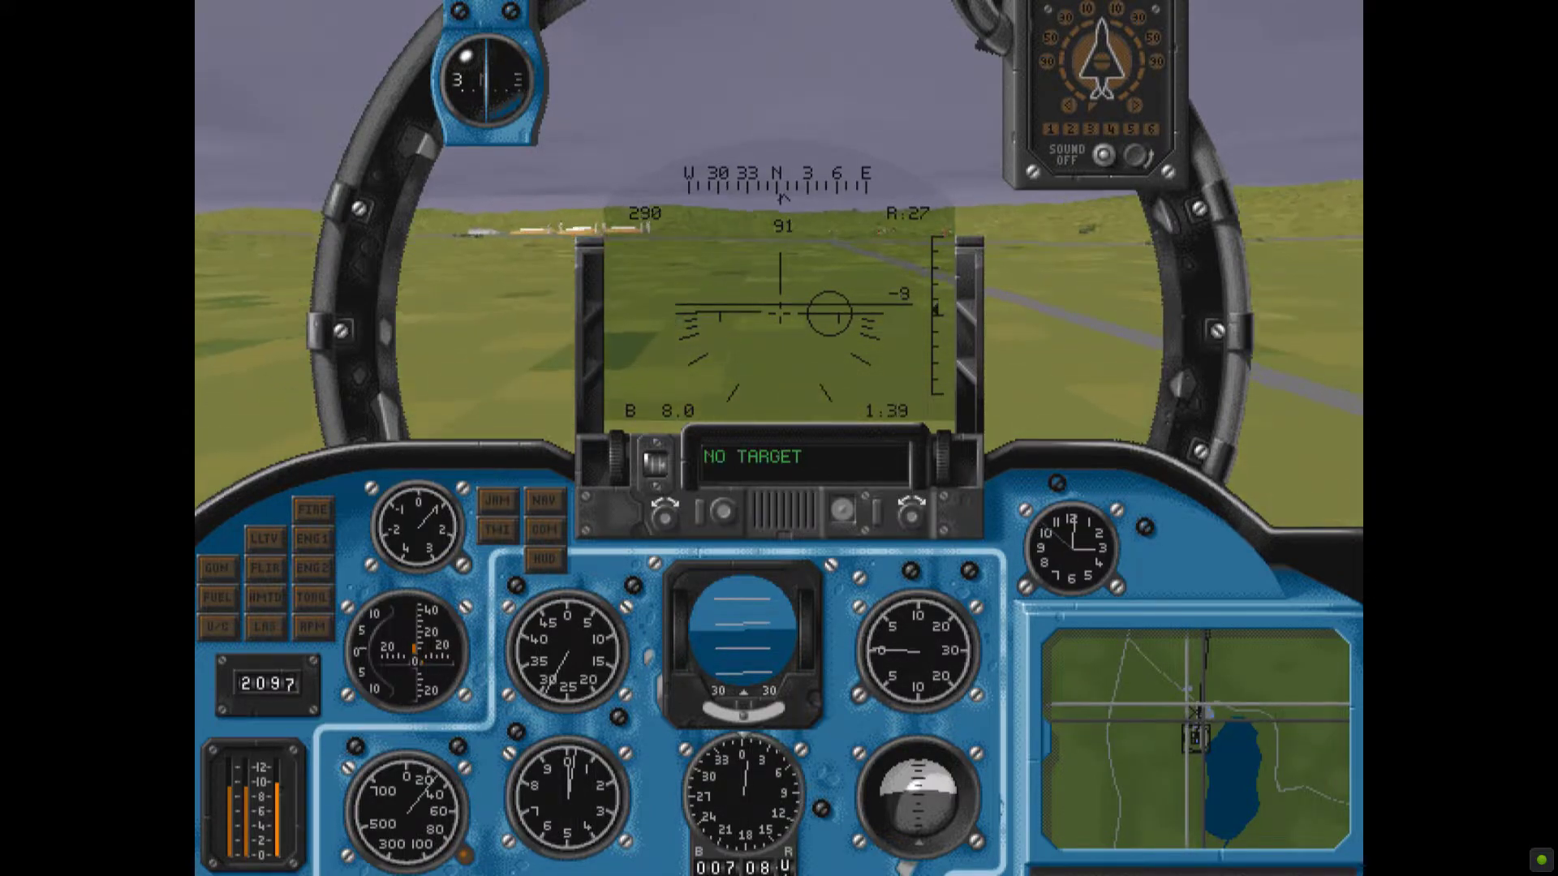
pyautogui.press('space')
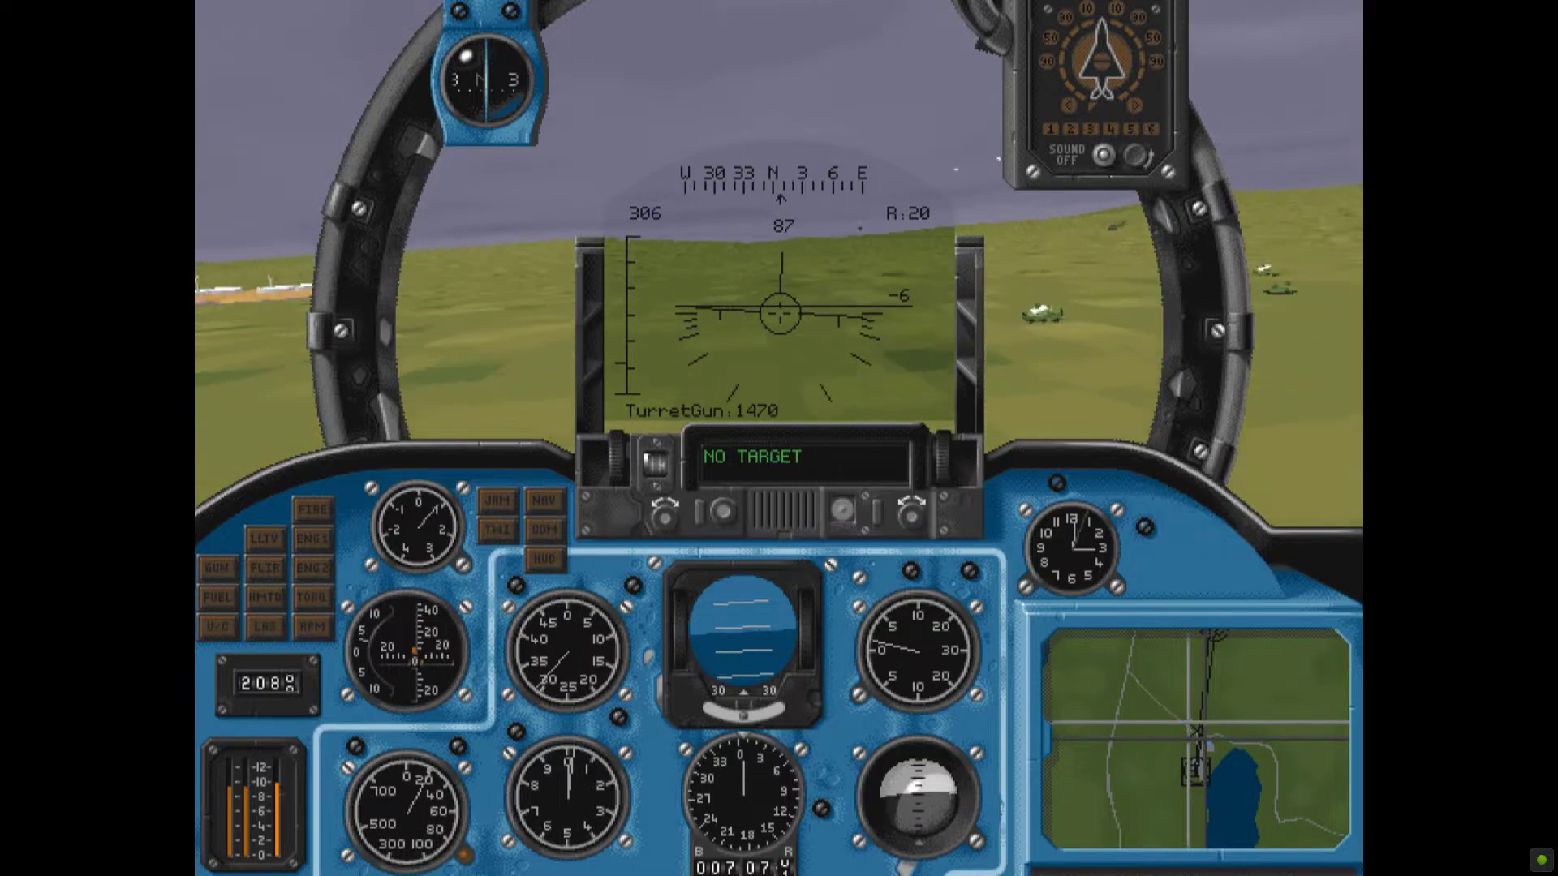
# Look right and back forward from the cockpit, then move to the gunner's turret sight.
pyautogui.press('Right')
pyautogui.press('Right')
pyautogui.press('Right')
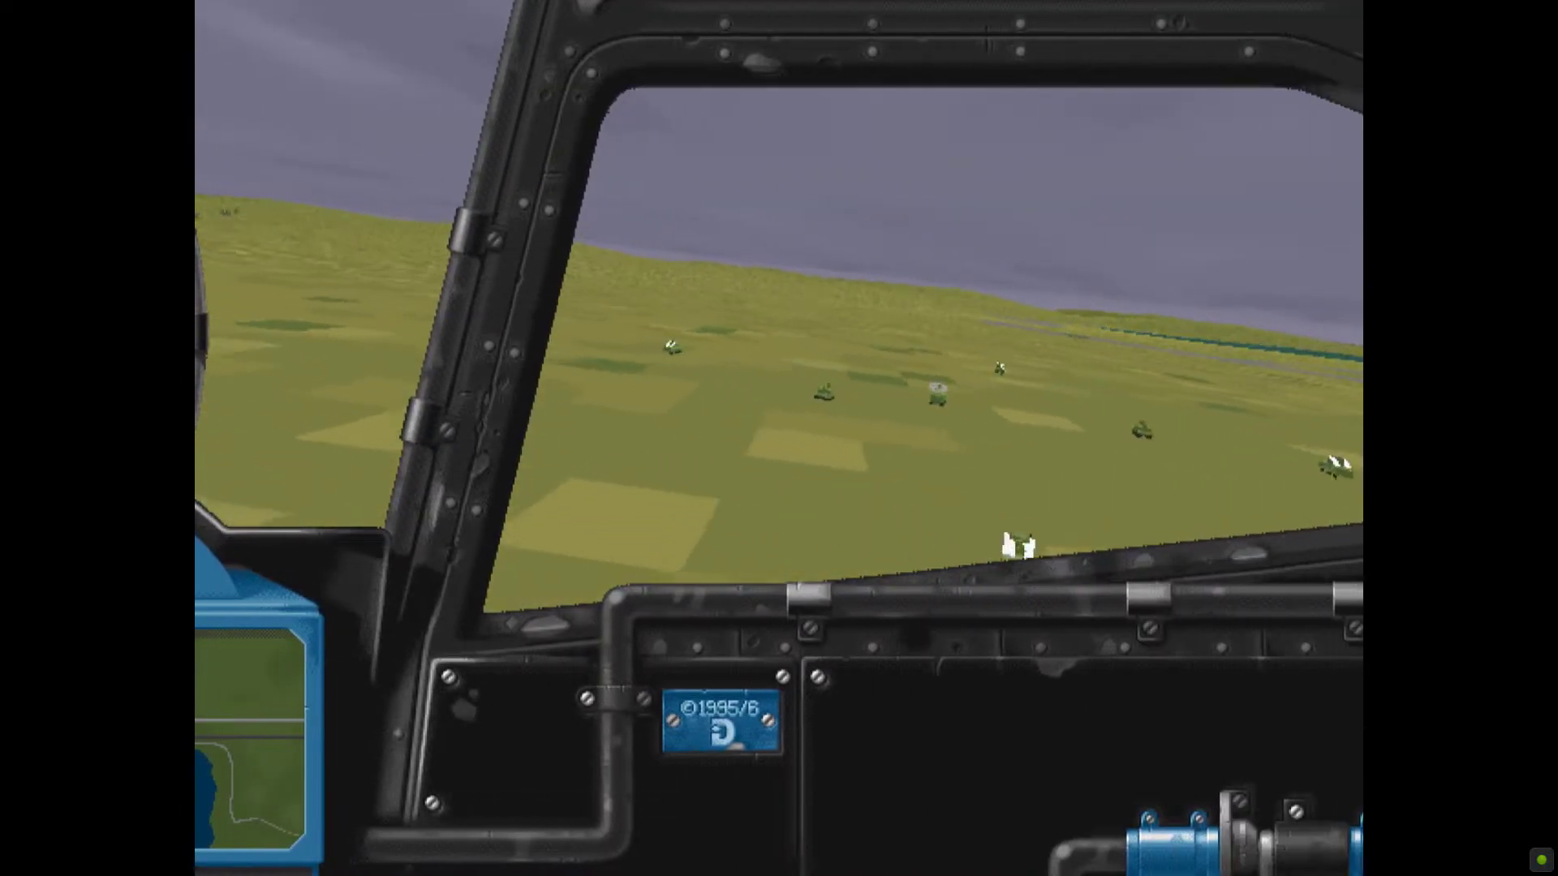
pyautogui.press('Left')
pyautogui.press('Left')
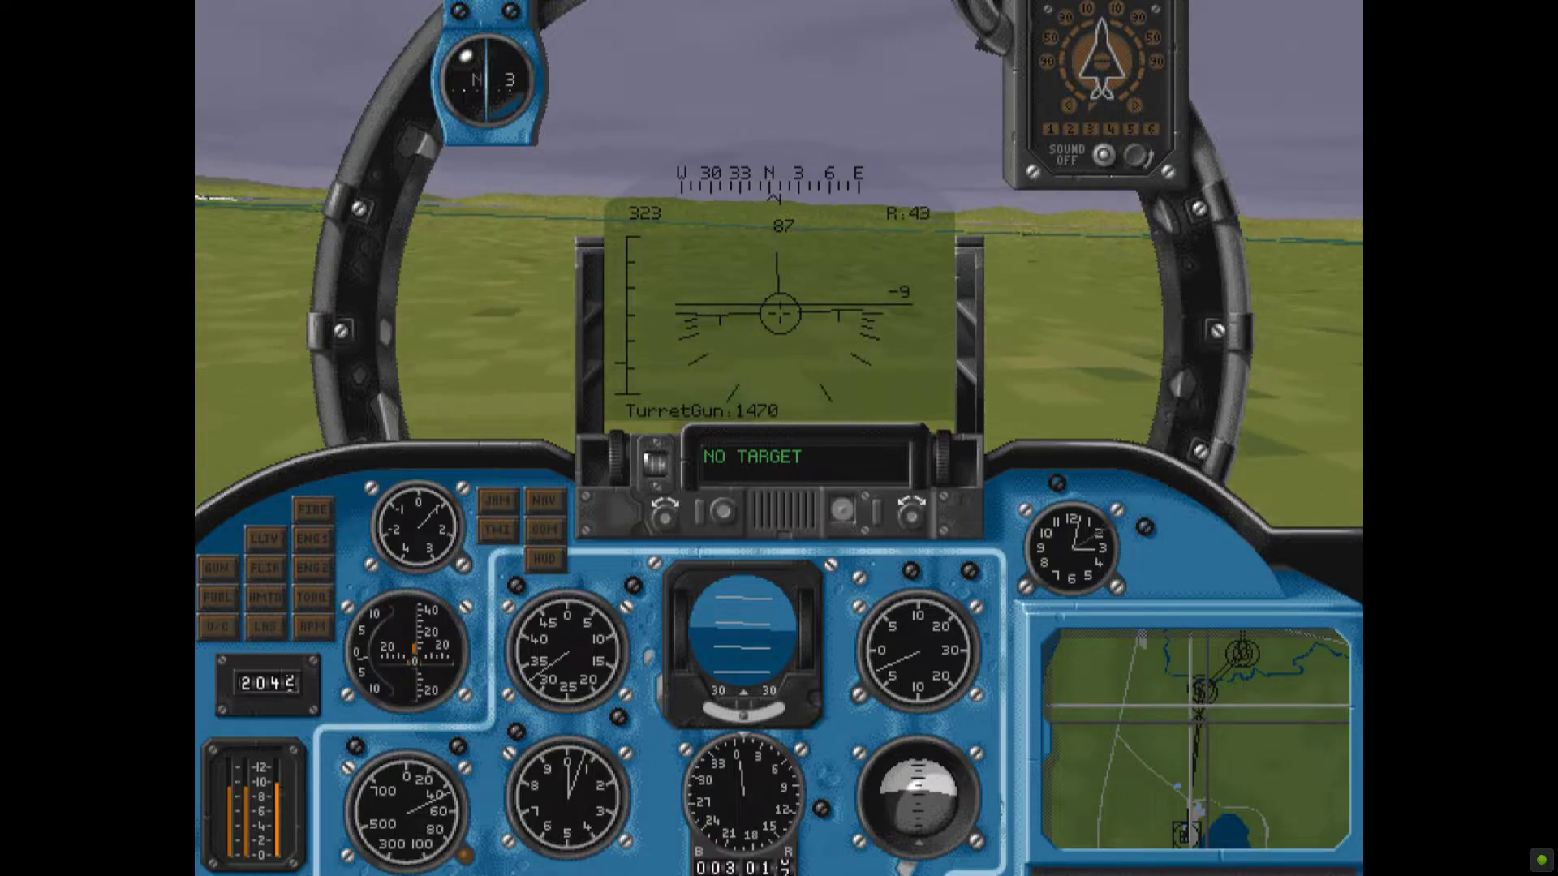
pyautogui.press('KP_6')
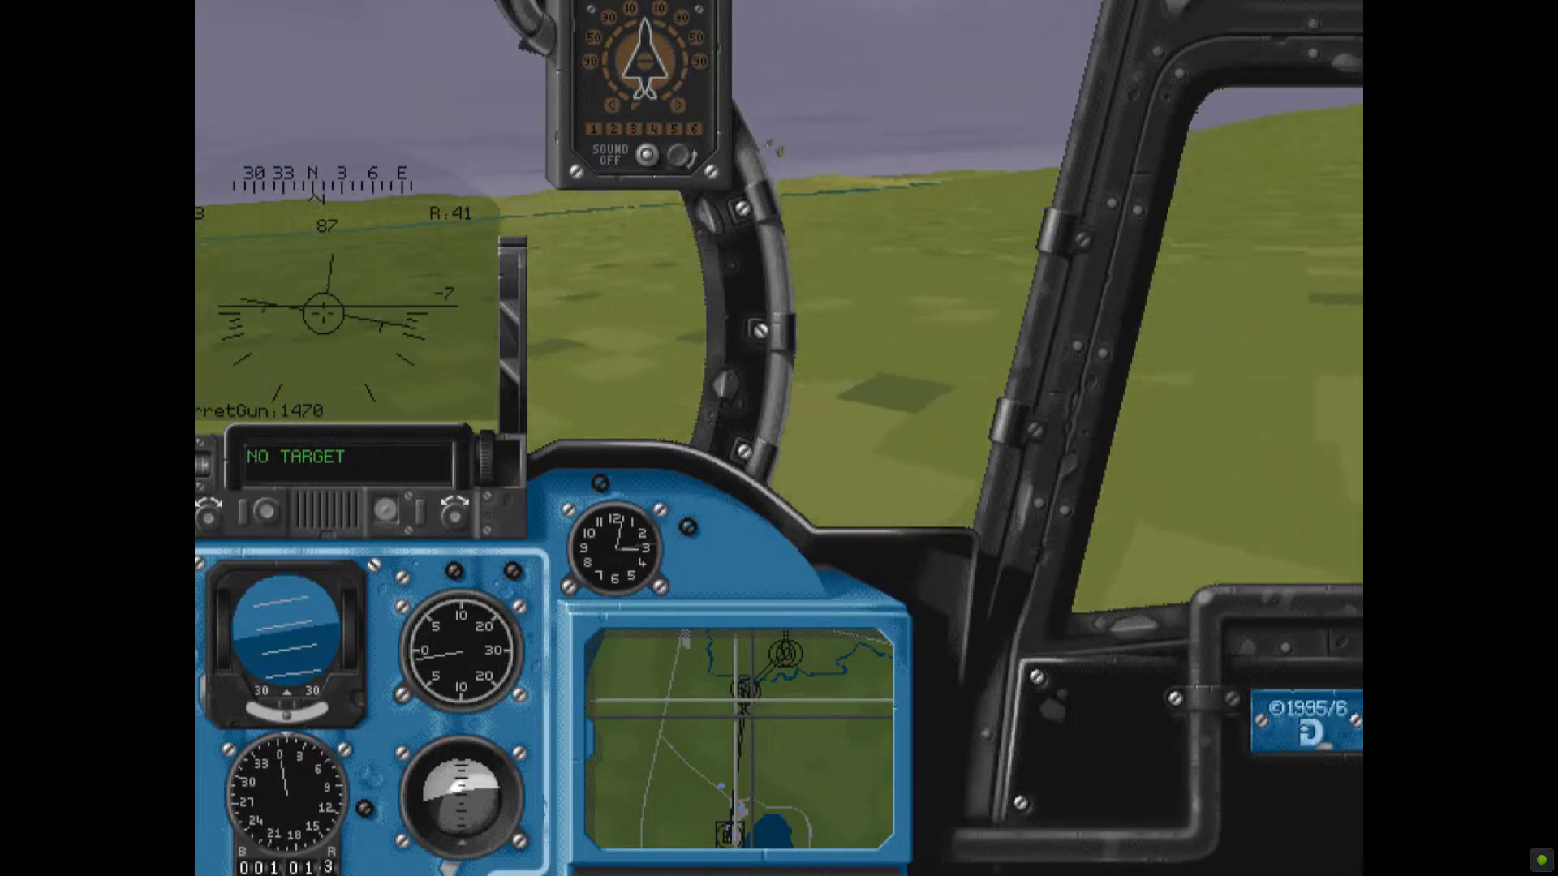
pyautogui.press('KP_4')
pyautogui.press('KP_4')
pyautogui.press('KP_4')
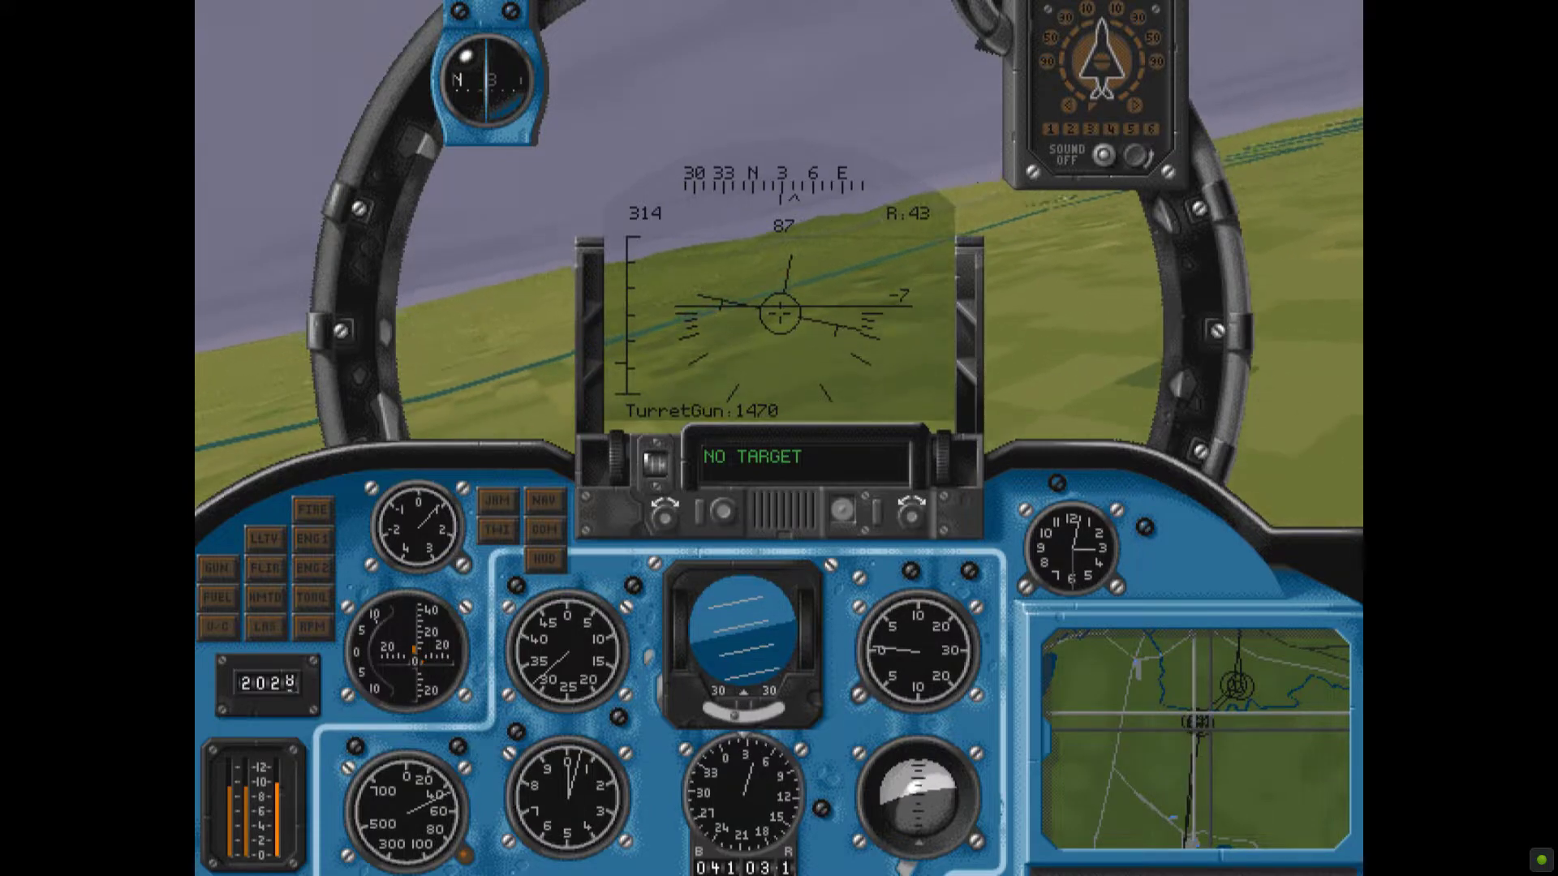
pyautogui.press('F2')
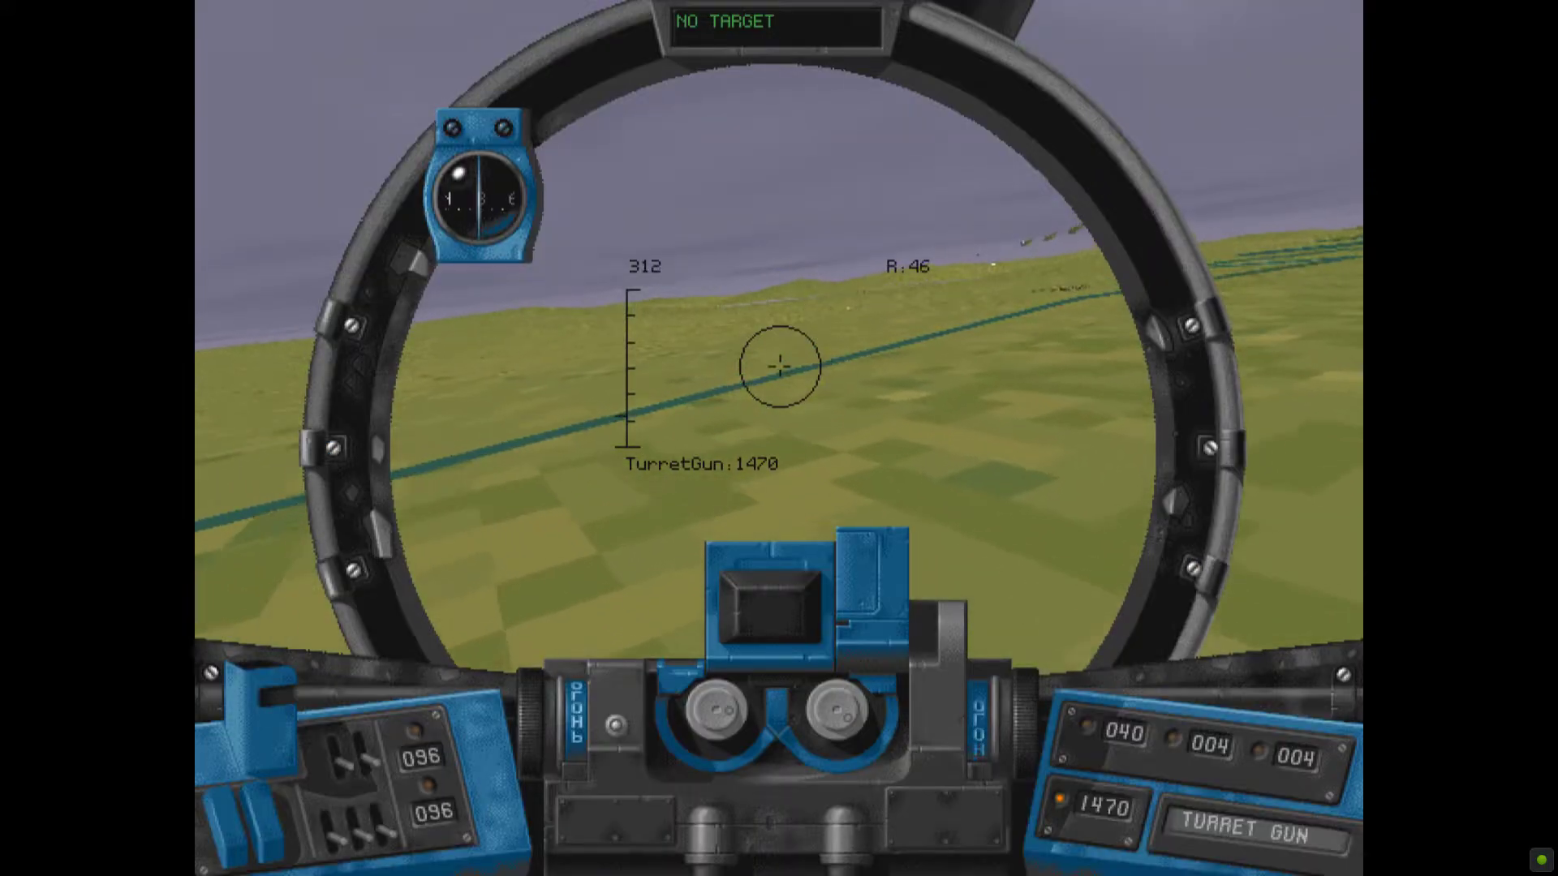
# Lock the T62 tank, then alternate between the pilot cockpit and other views.
pyautogui.press('Return')
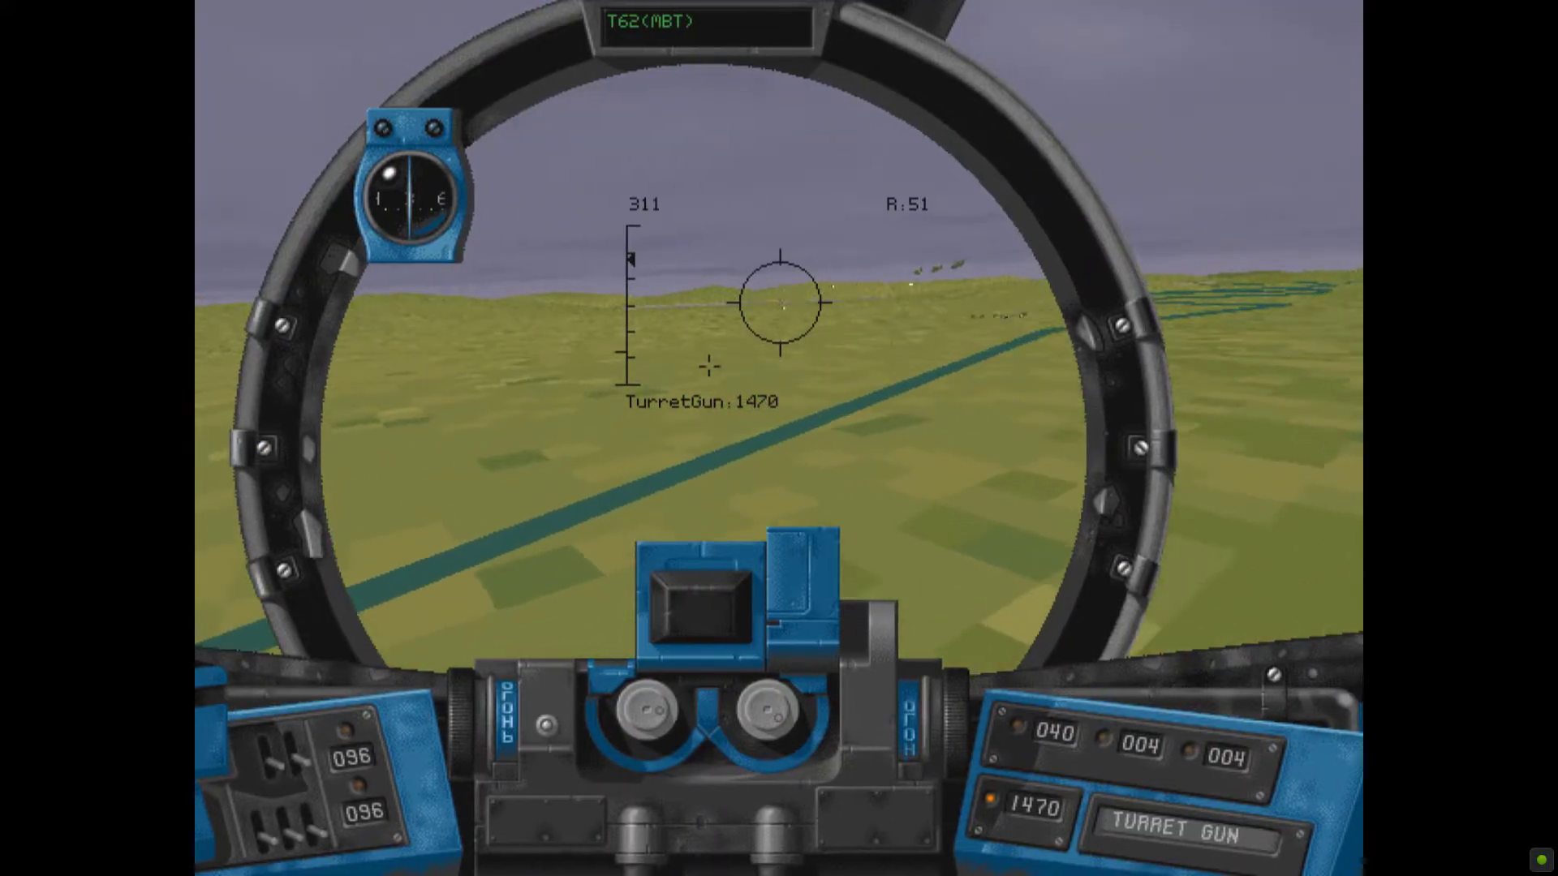
pyautogui.press('F1')
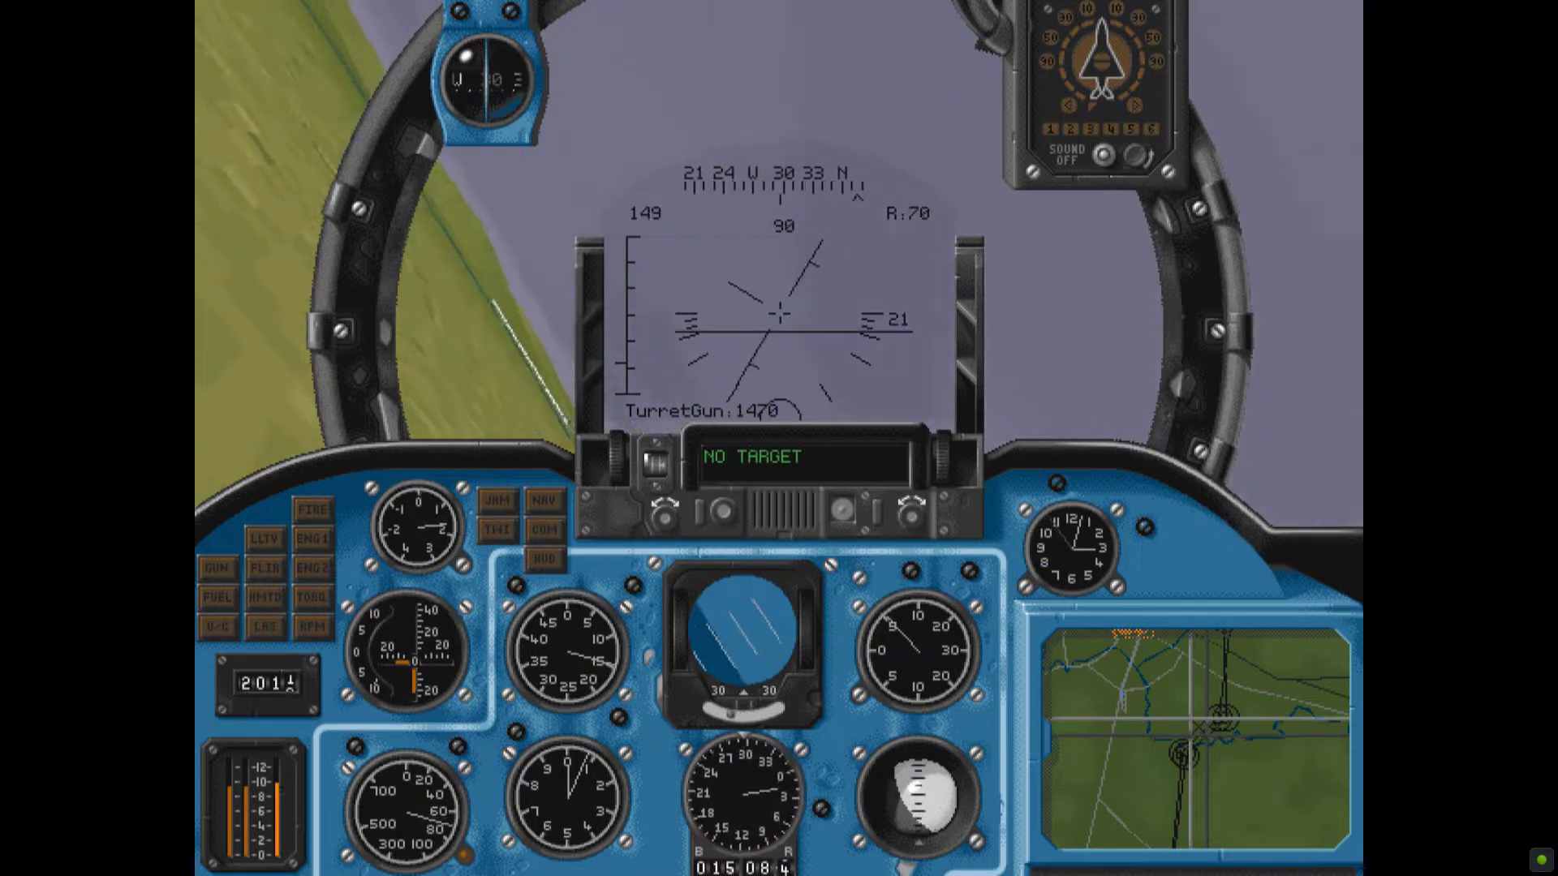
pyautogui.press('F2')
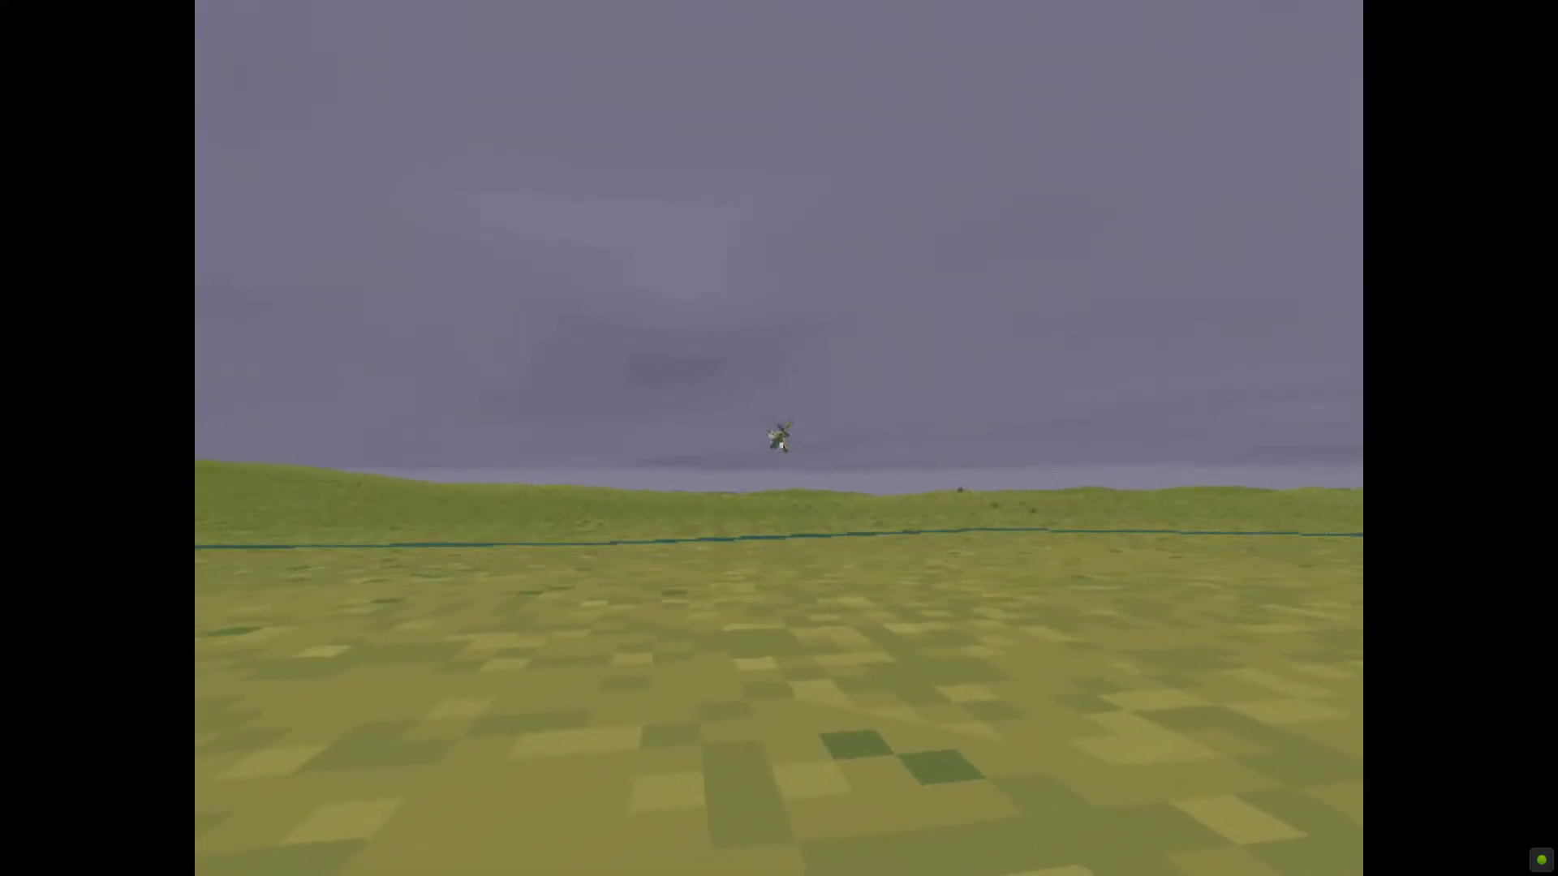
pyautogui.press('F1')
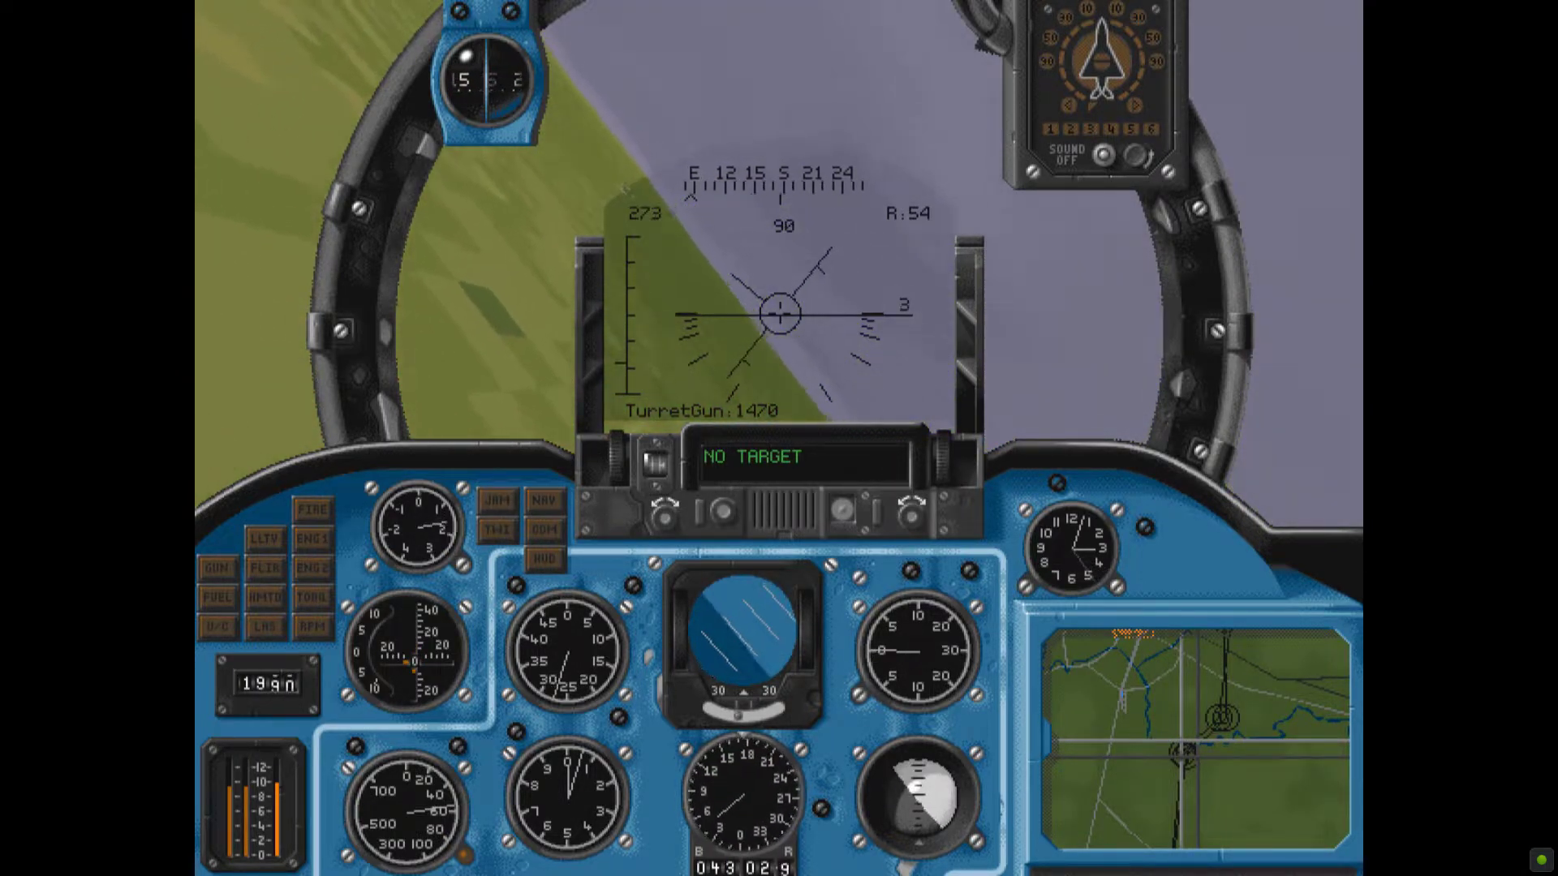
pyautogui.press('F2')
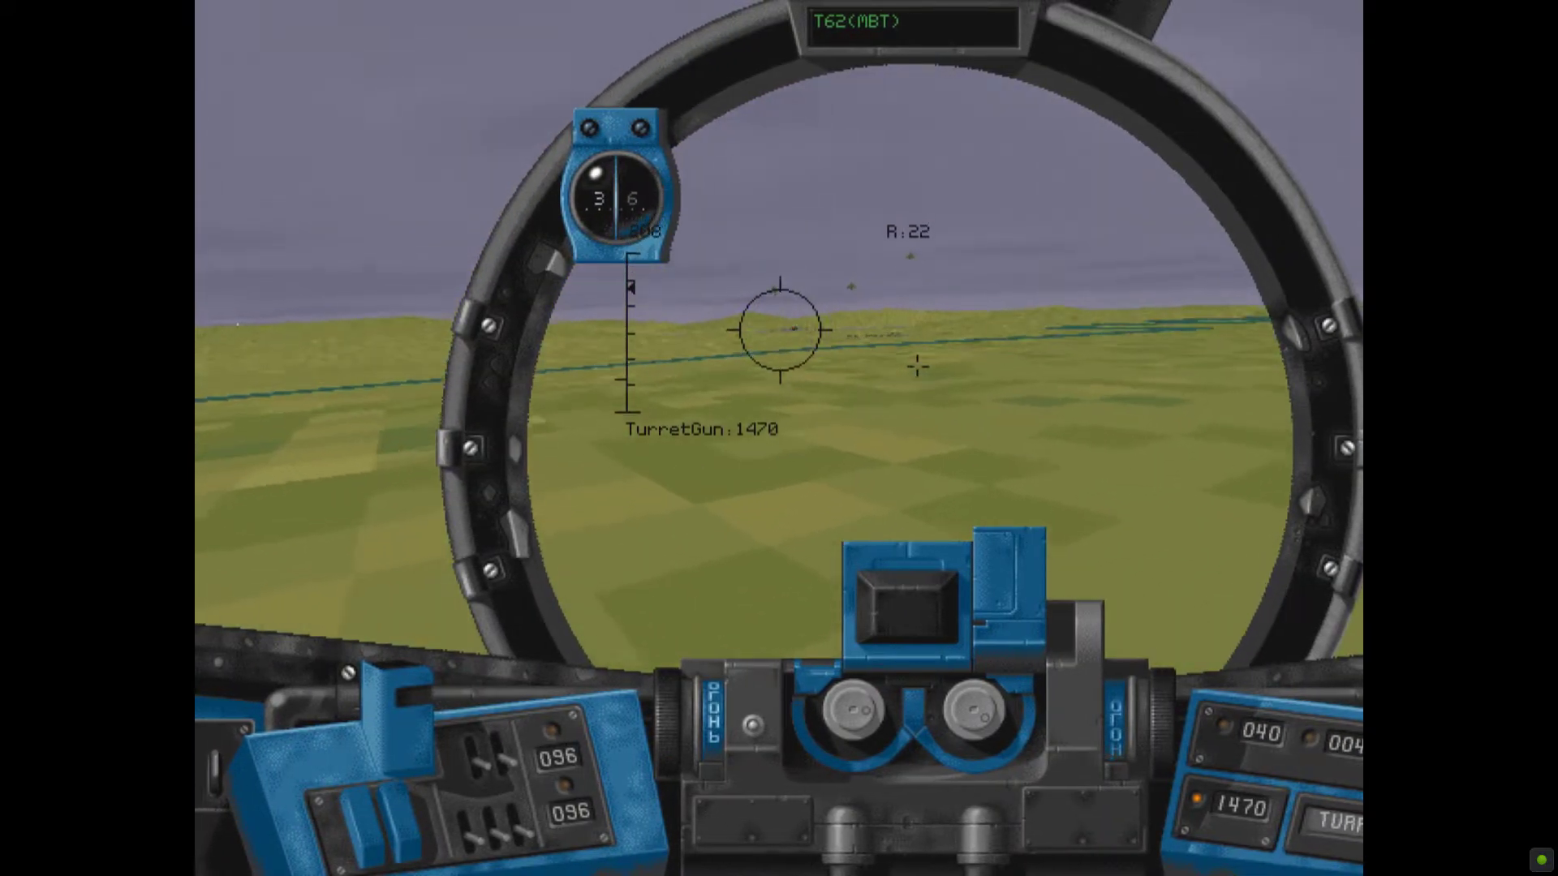
pyautogui.press('F1')
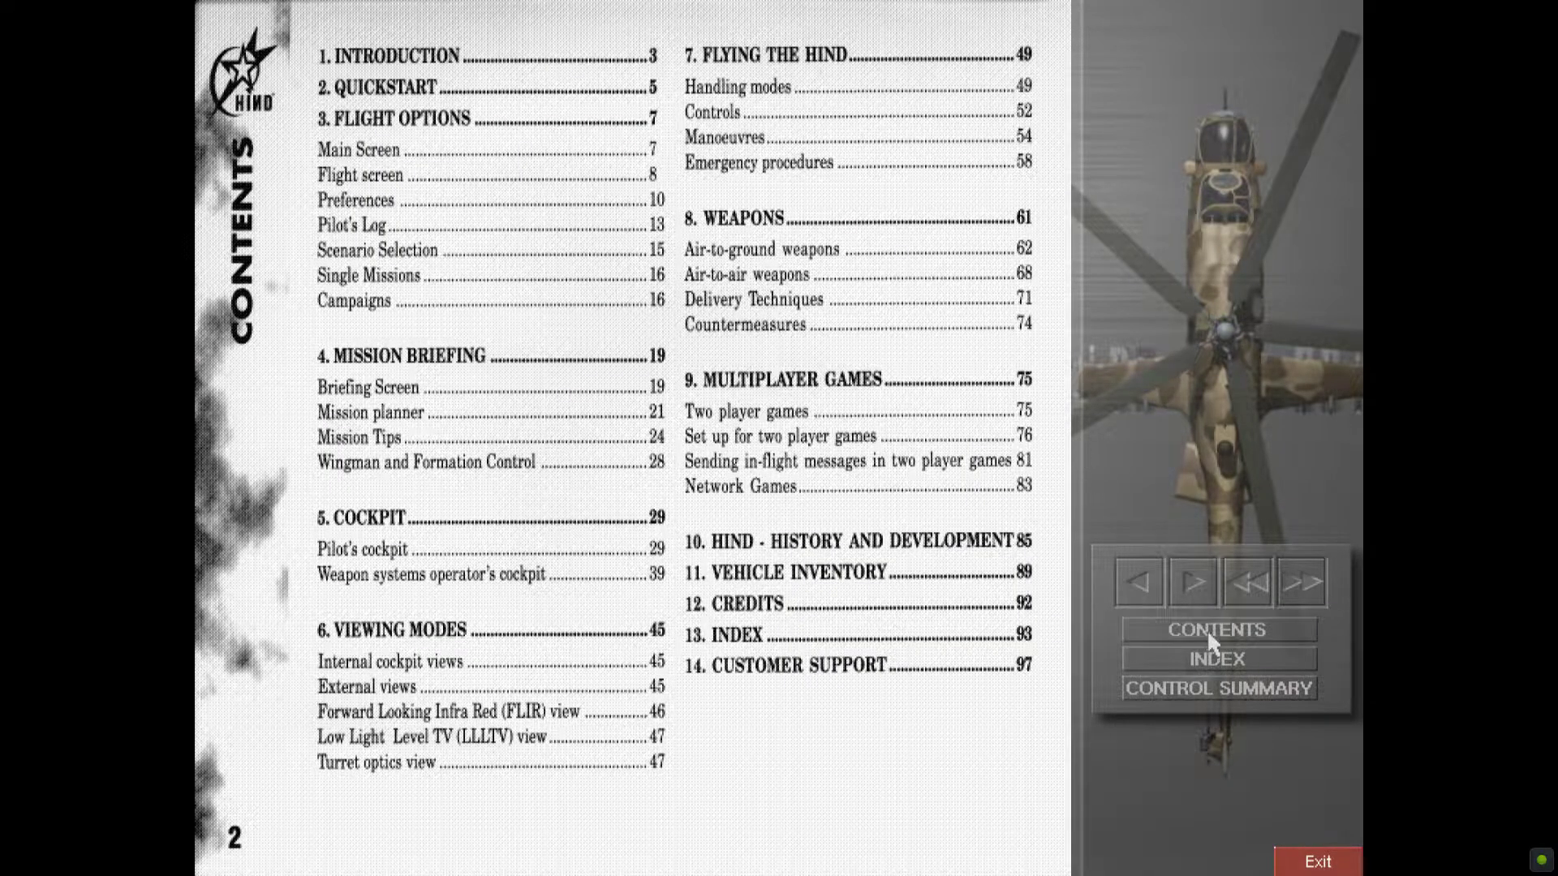
# Browse the manual's index pages and credits, ending on the contents page.
pyautogui.click(1202, 658)
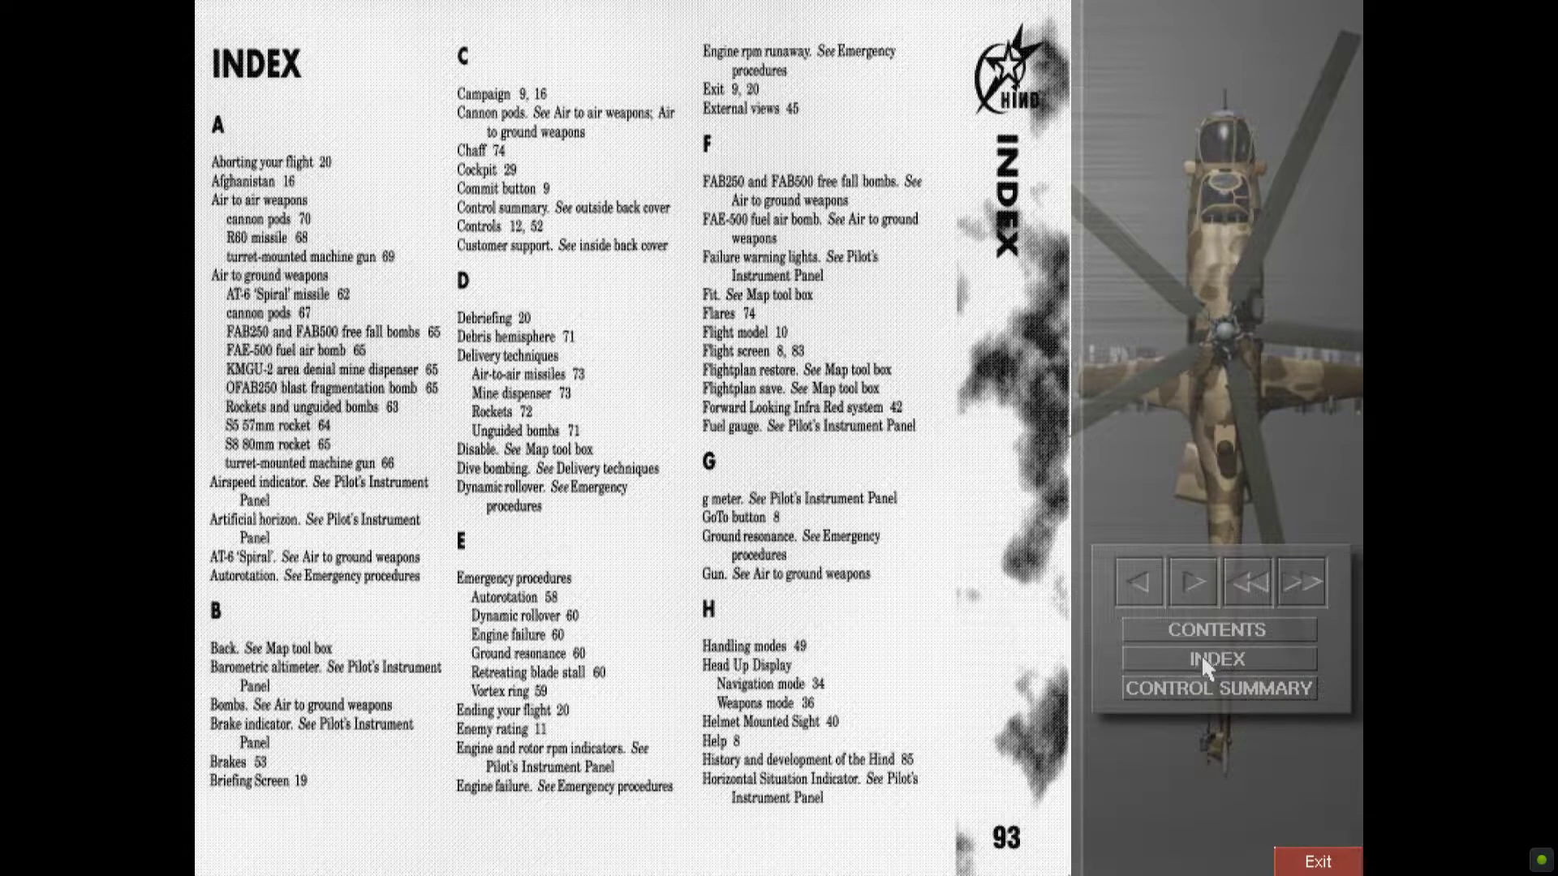
pyautogui.click(1194, 585)
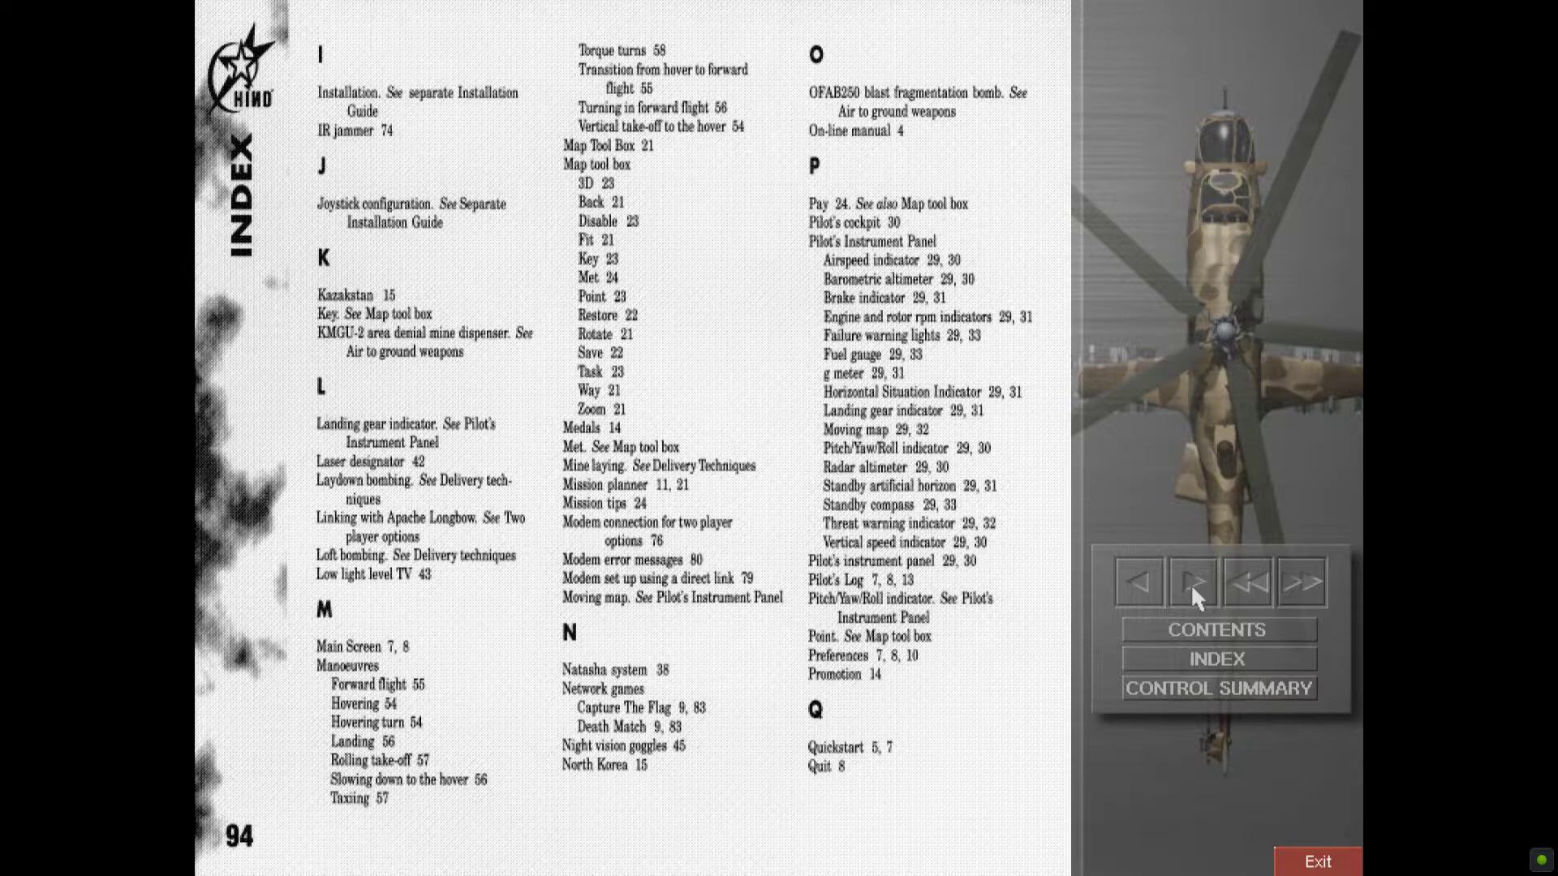
pyautogui.click(1190, 584)
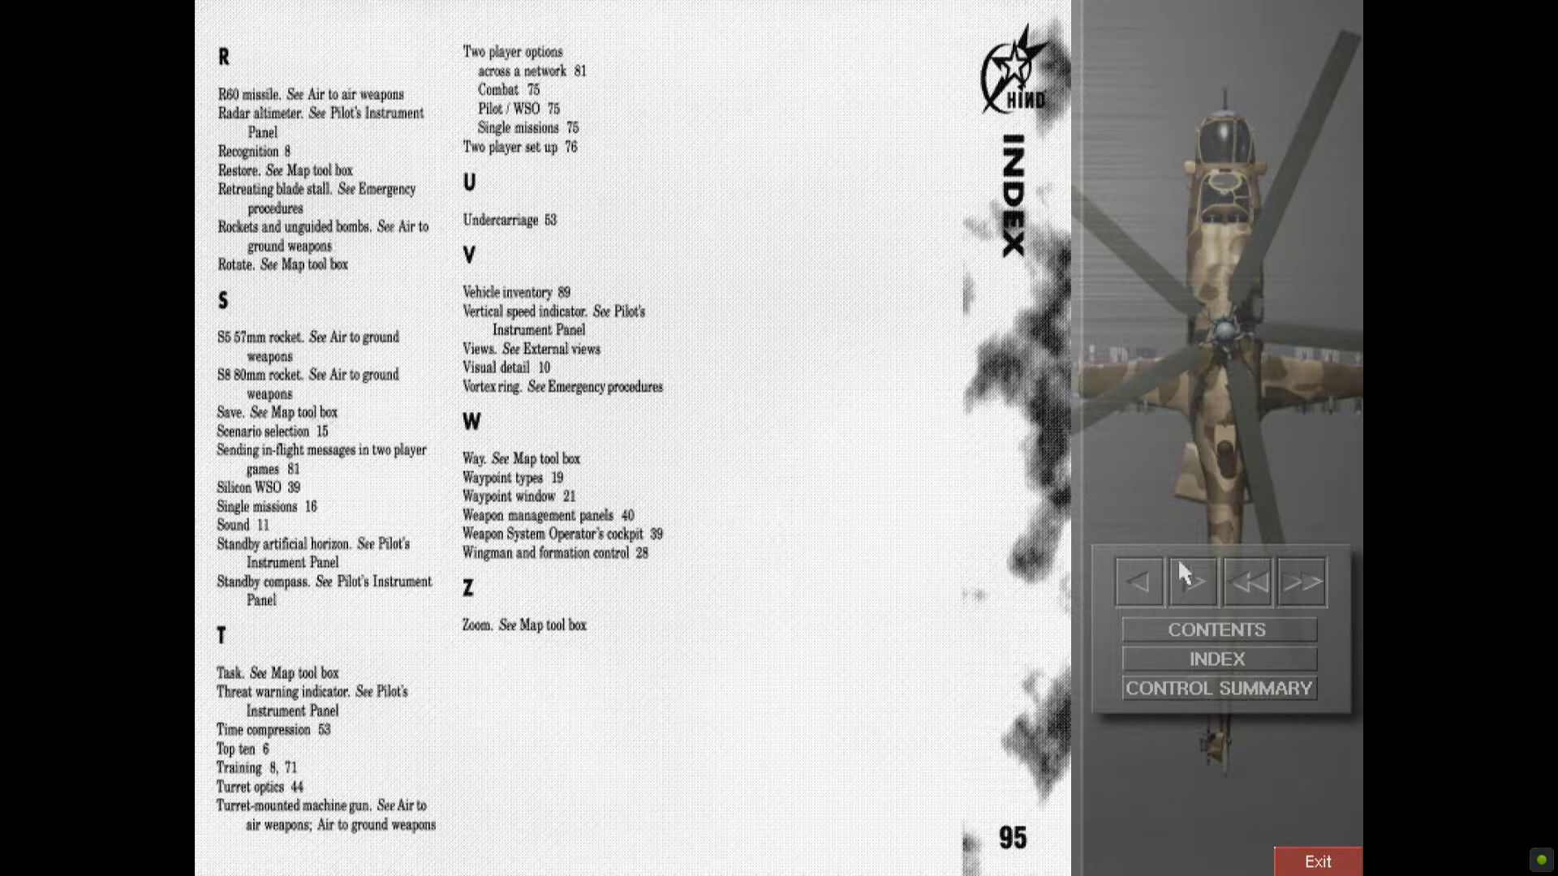
pyautogui.click(1250, 578)
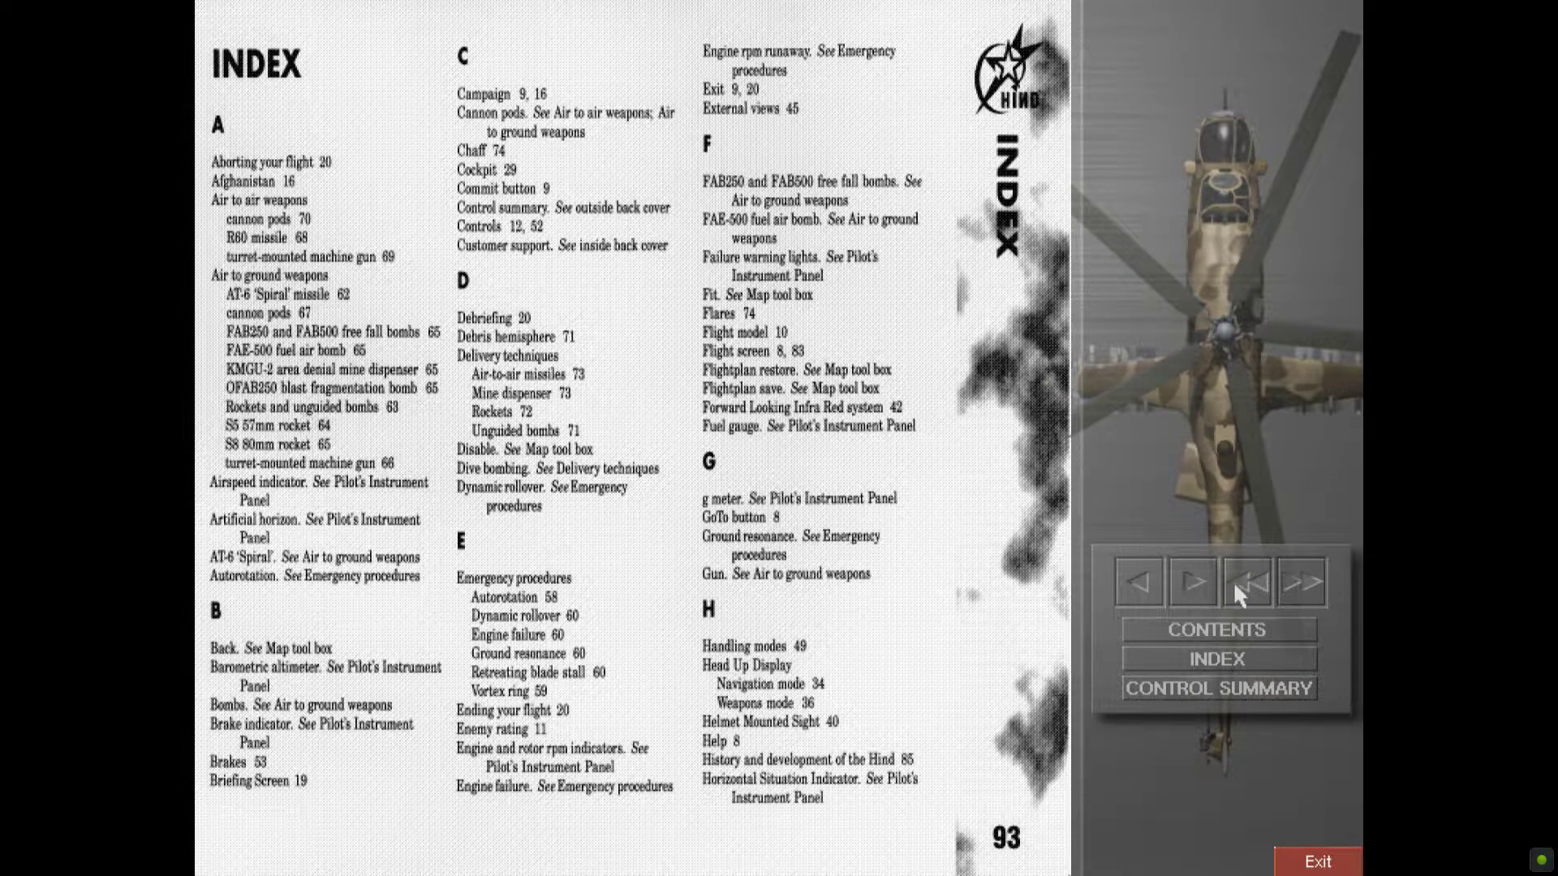
pyautogui.click(1249, 579)
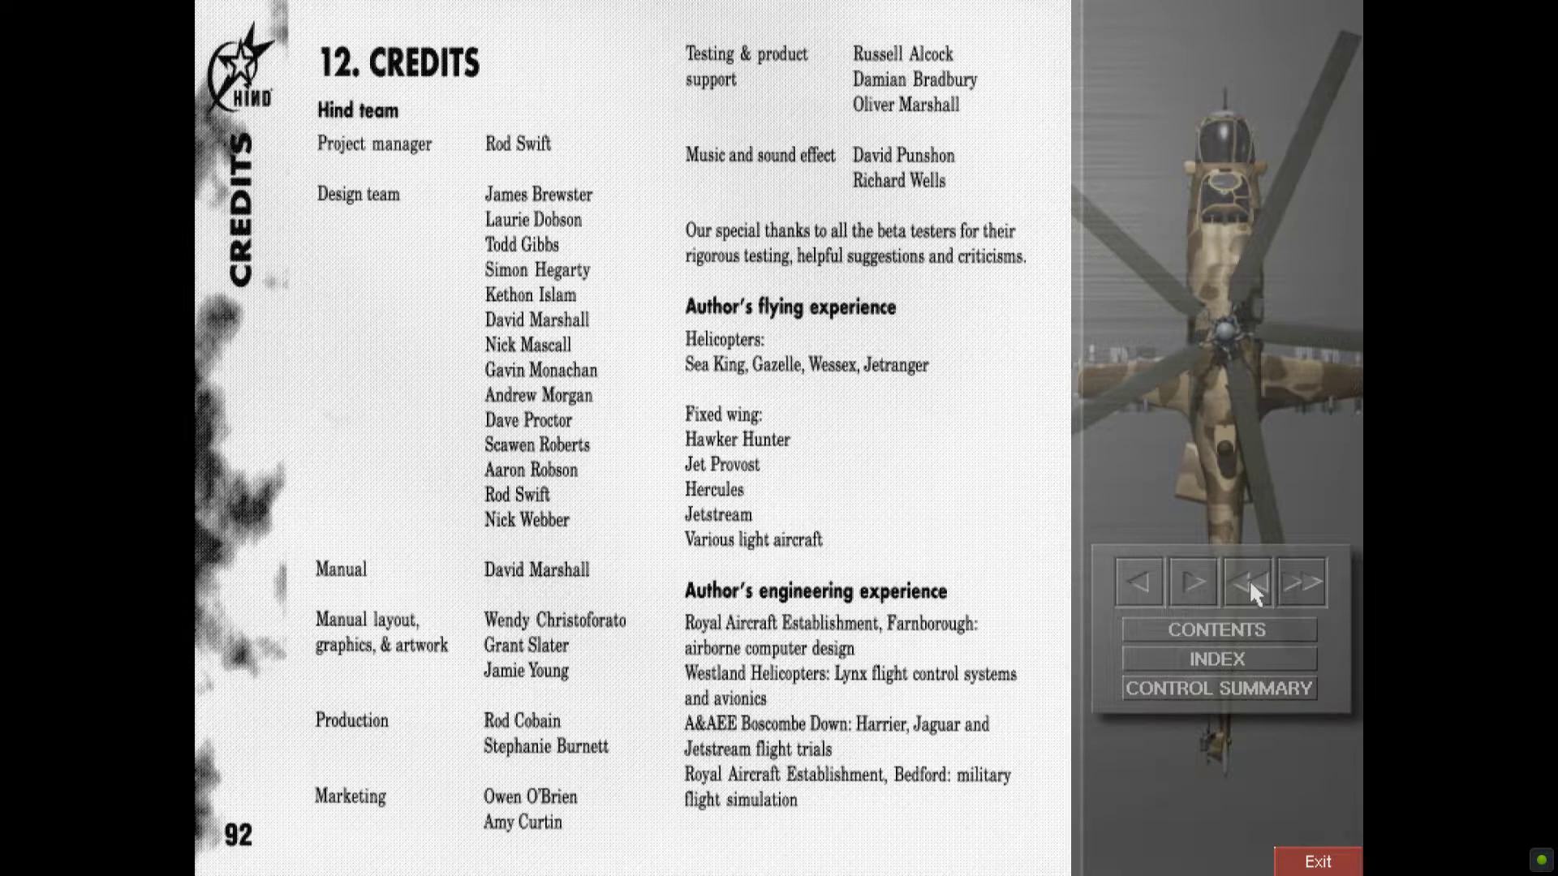
pyautogui.click(1204, 659)
pyautogui.click(1218, 628)
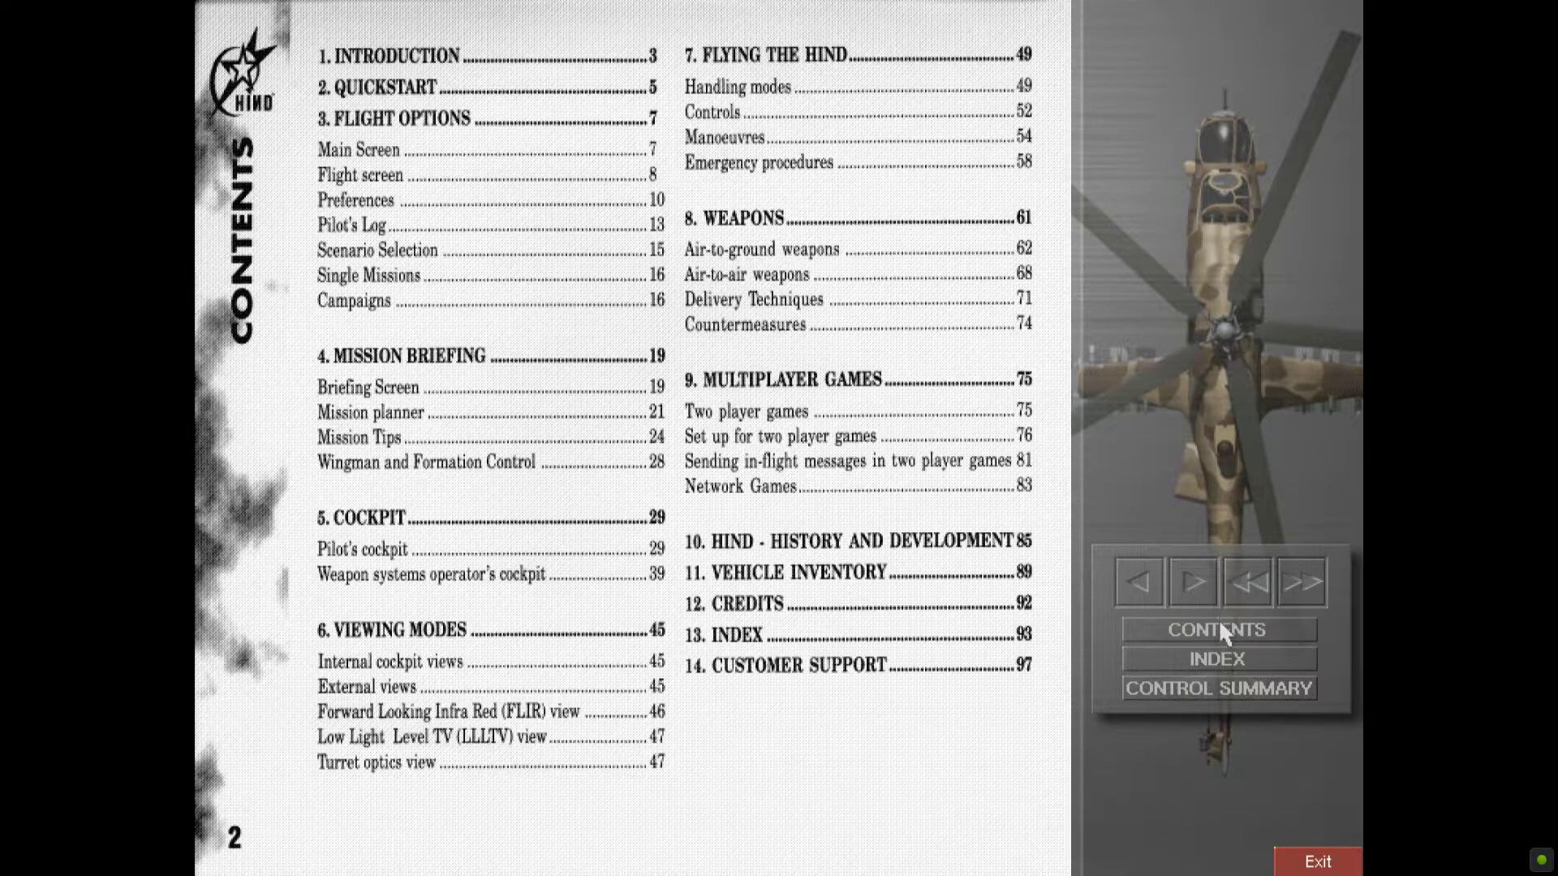
# Page forward through the flight options, campaigns and mission briefing chapters.
pyautogui.click(1191, 581)
pyautogui.click(1191, 581)
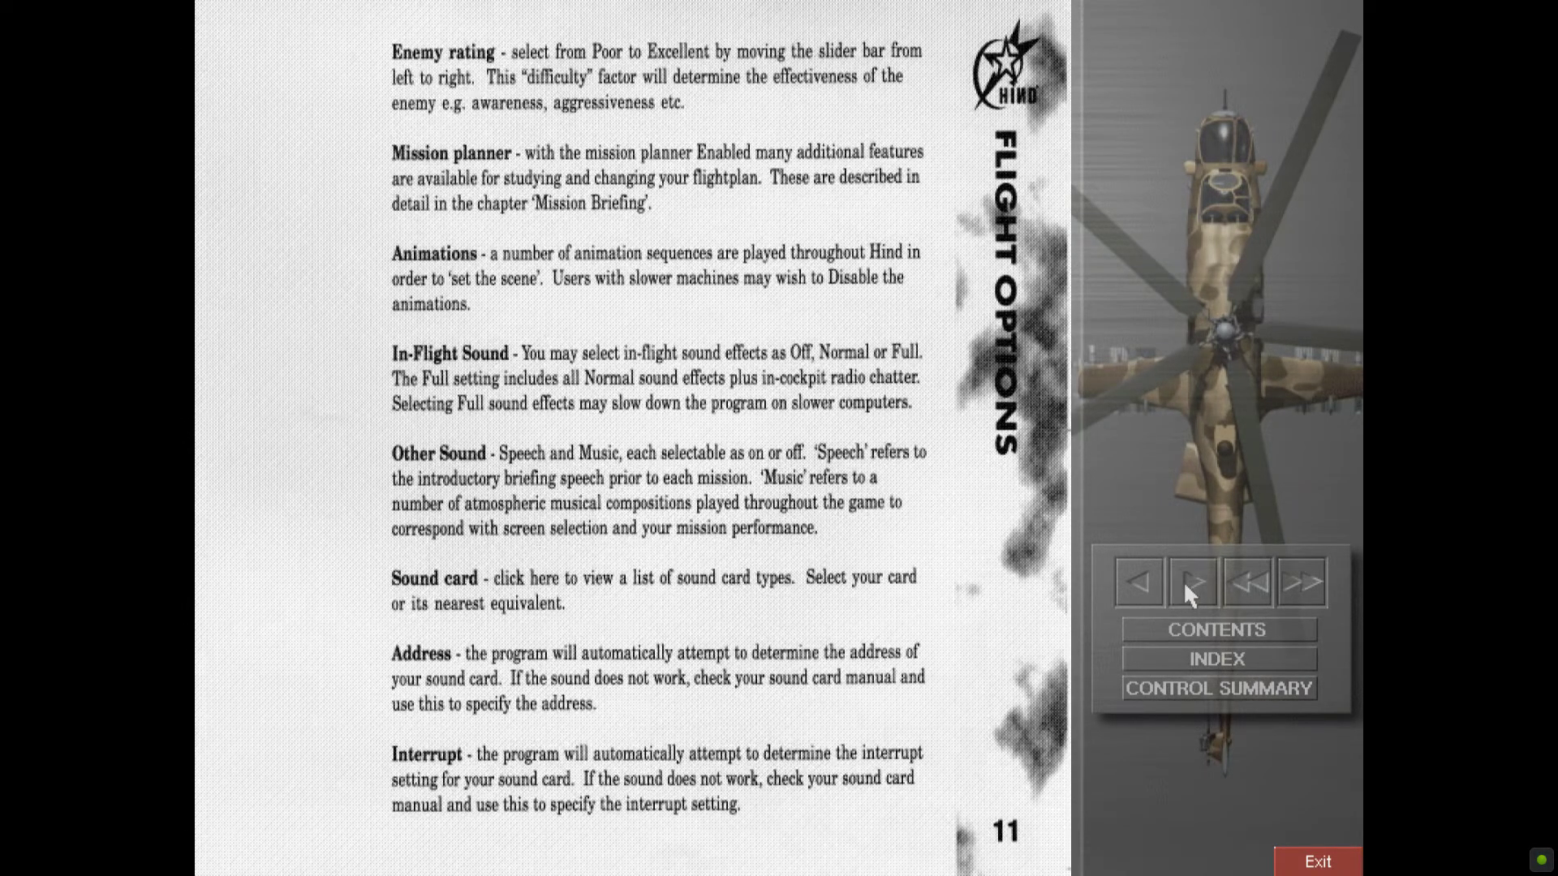
pyautogui.click(1191, 581)
pyautogui.click(1191, 581)
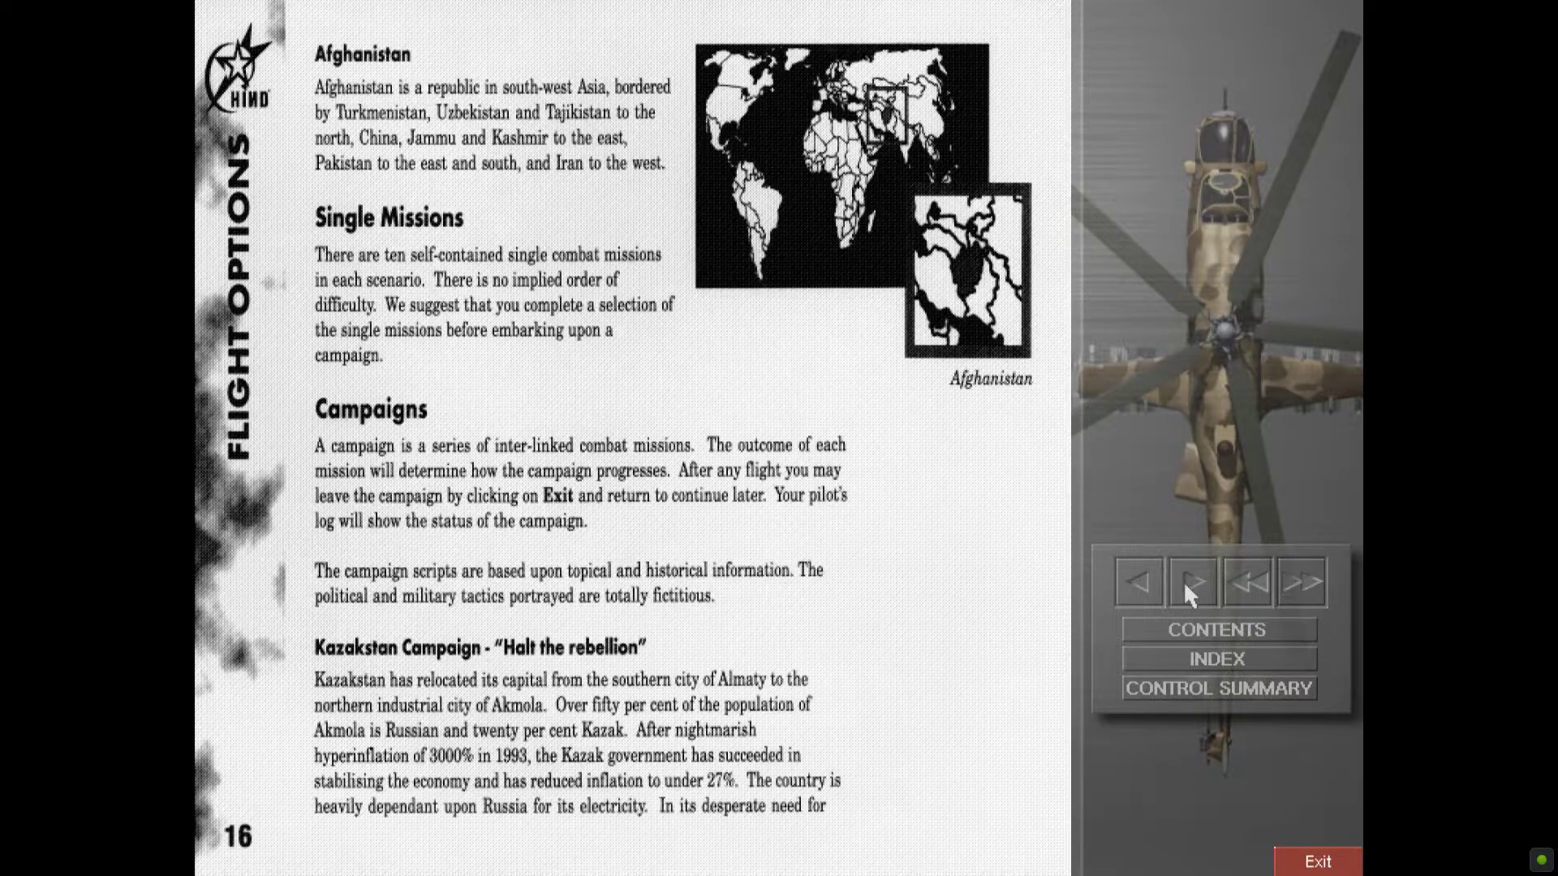
pyautogui.click(1190, 581)
pyautogui.click(1190, 580)
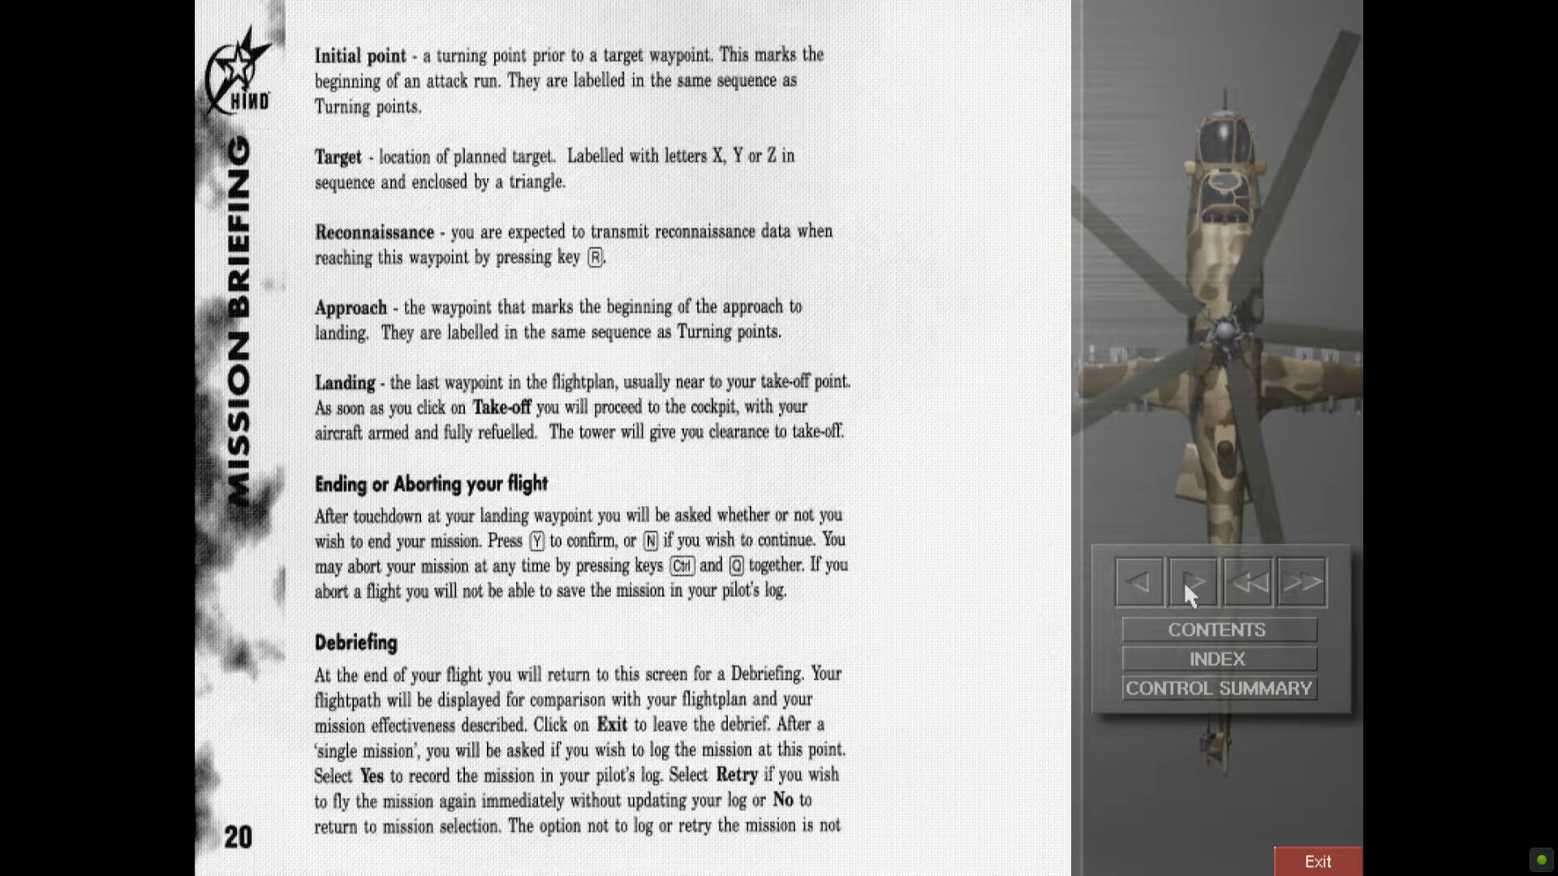
pyautogui.click(1183, 581)
pyautogui.click(1184, 580)
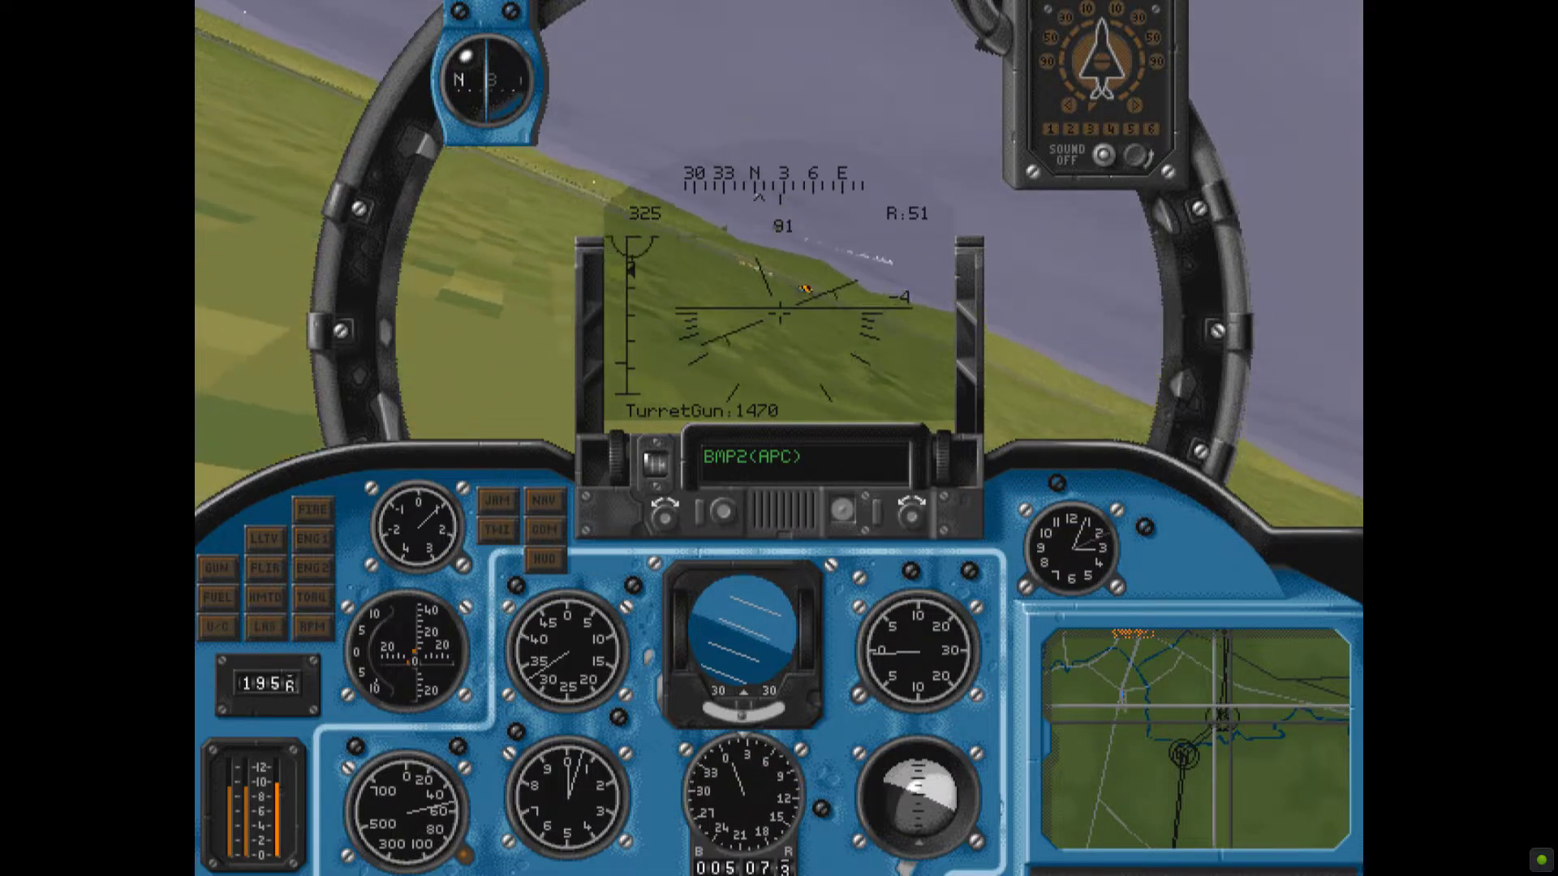
# Check the target tanks from the gunner seat and external camera, then return to the cockpit.
pyautogui.press('F2')
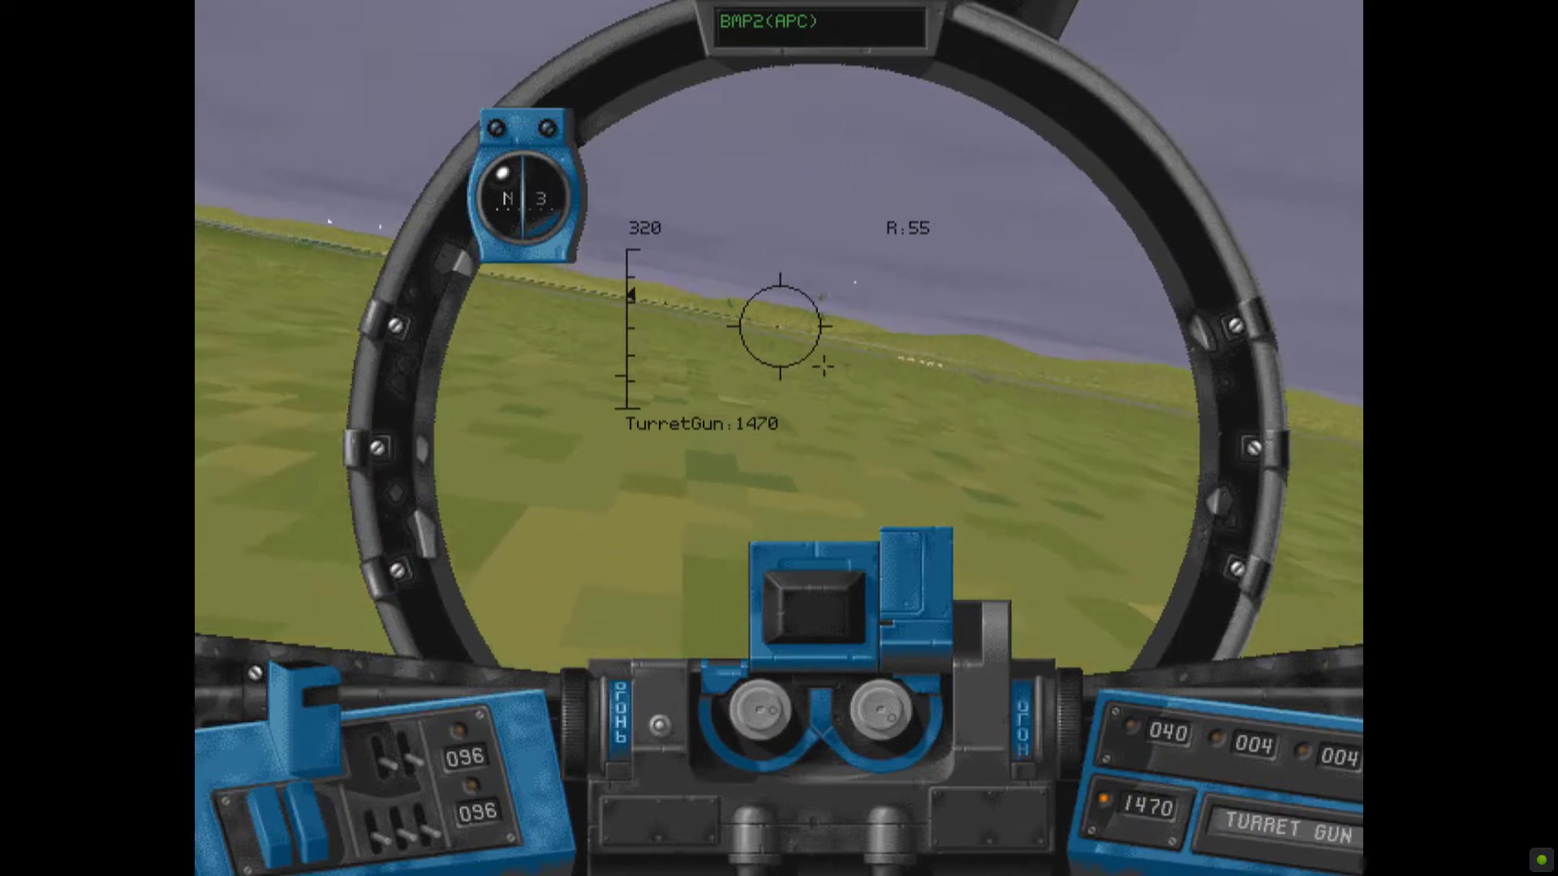
pyautogui.press('F3')
pyautogui.press('F1')
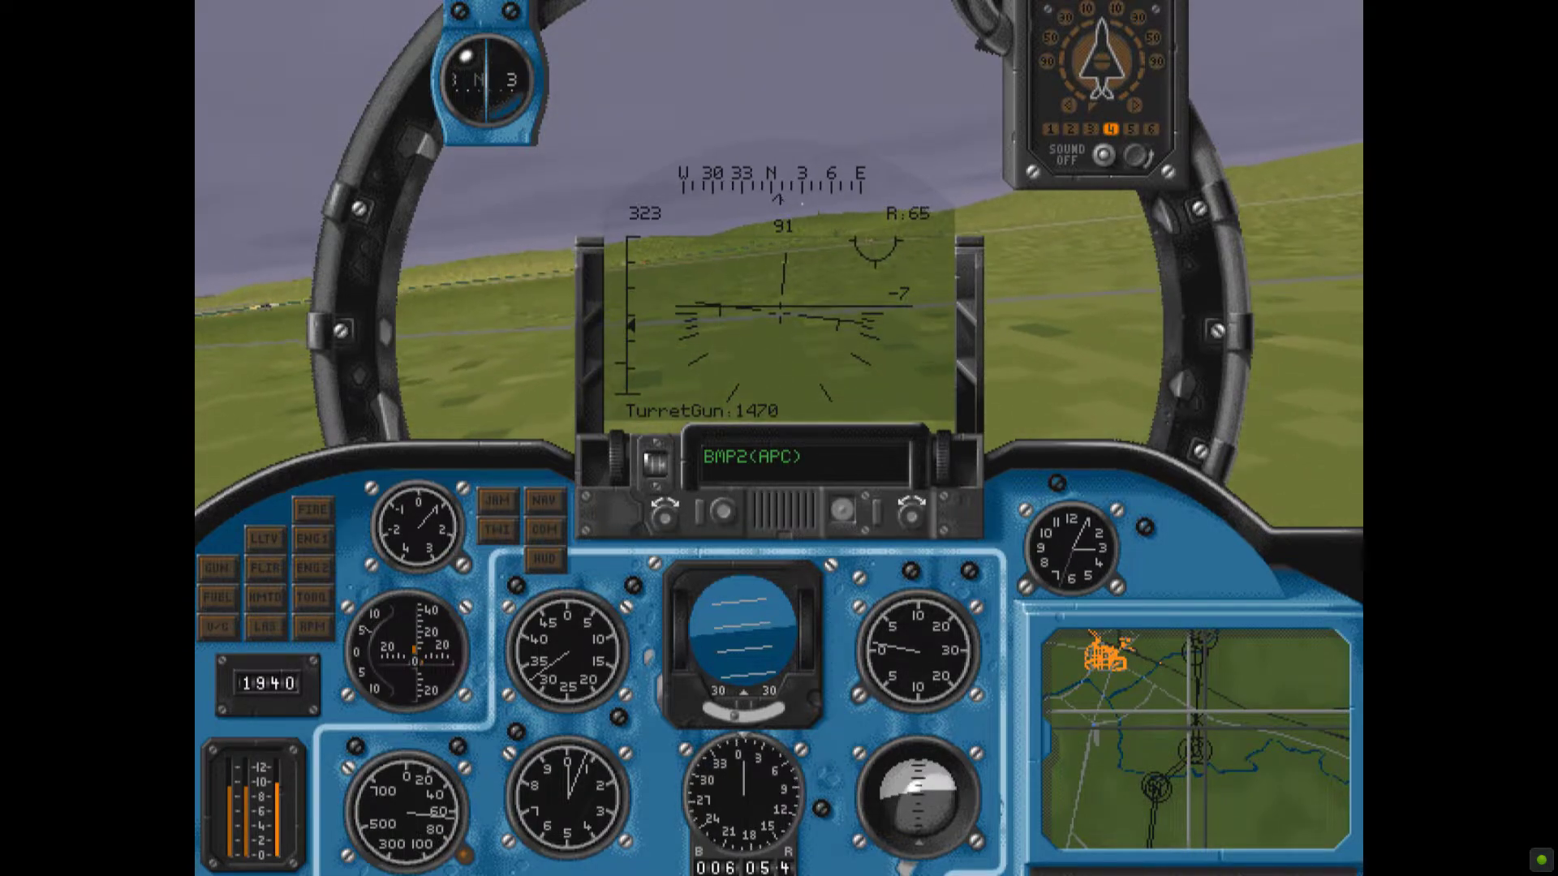
# Fire repeated turret gun bursts at the BMP2 APC from the gunner view.
pyautogui.press('F2')
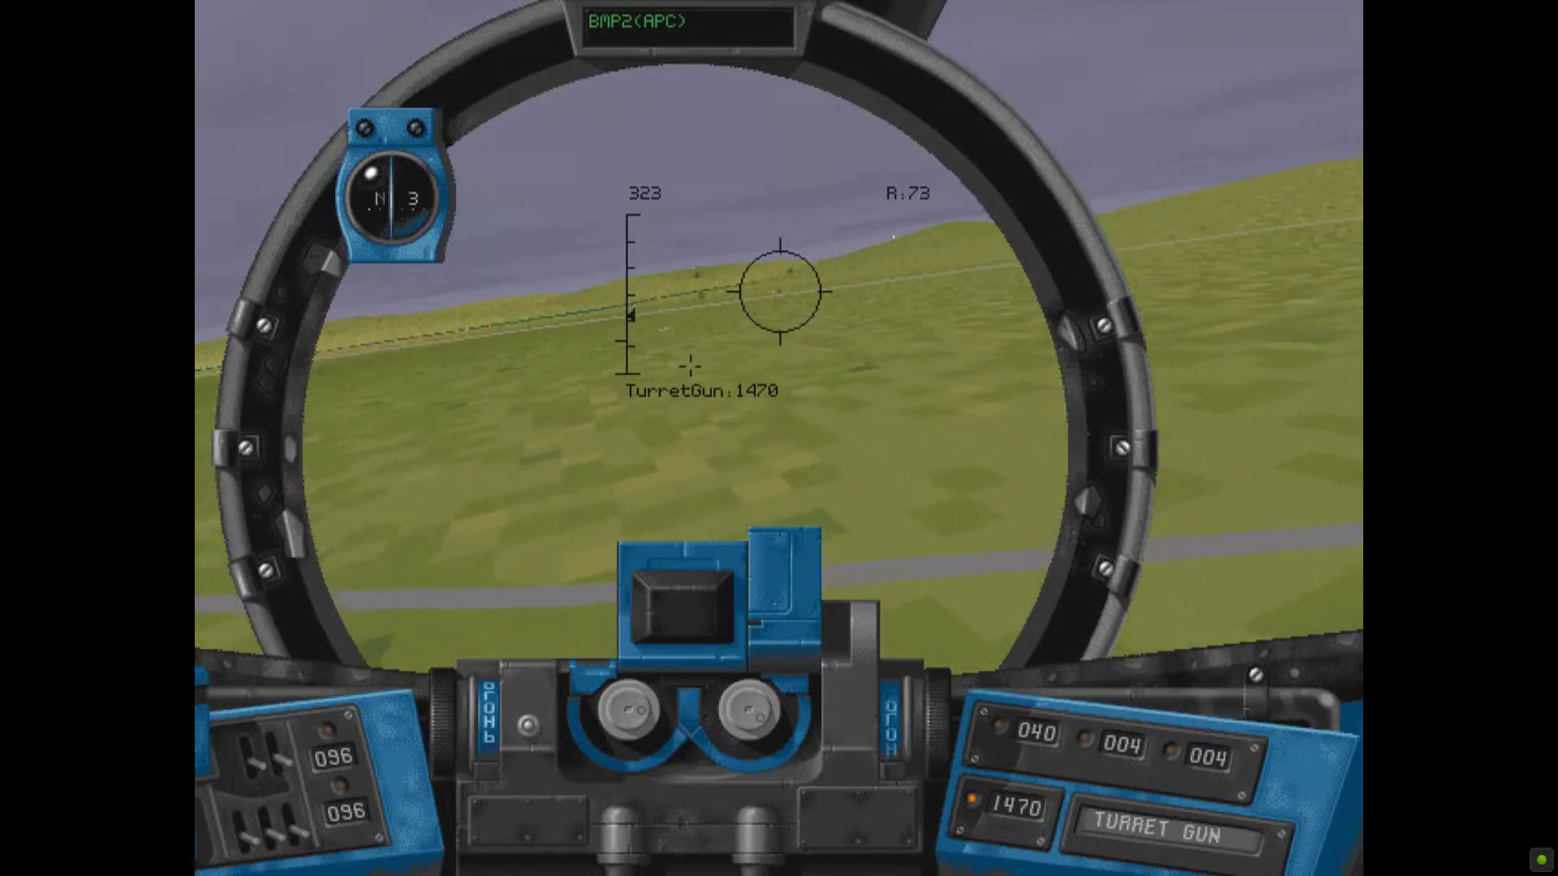
pyautogui.press('space')
pyautogui.press('space')
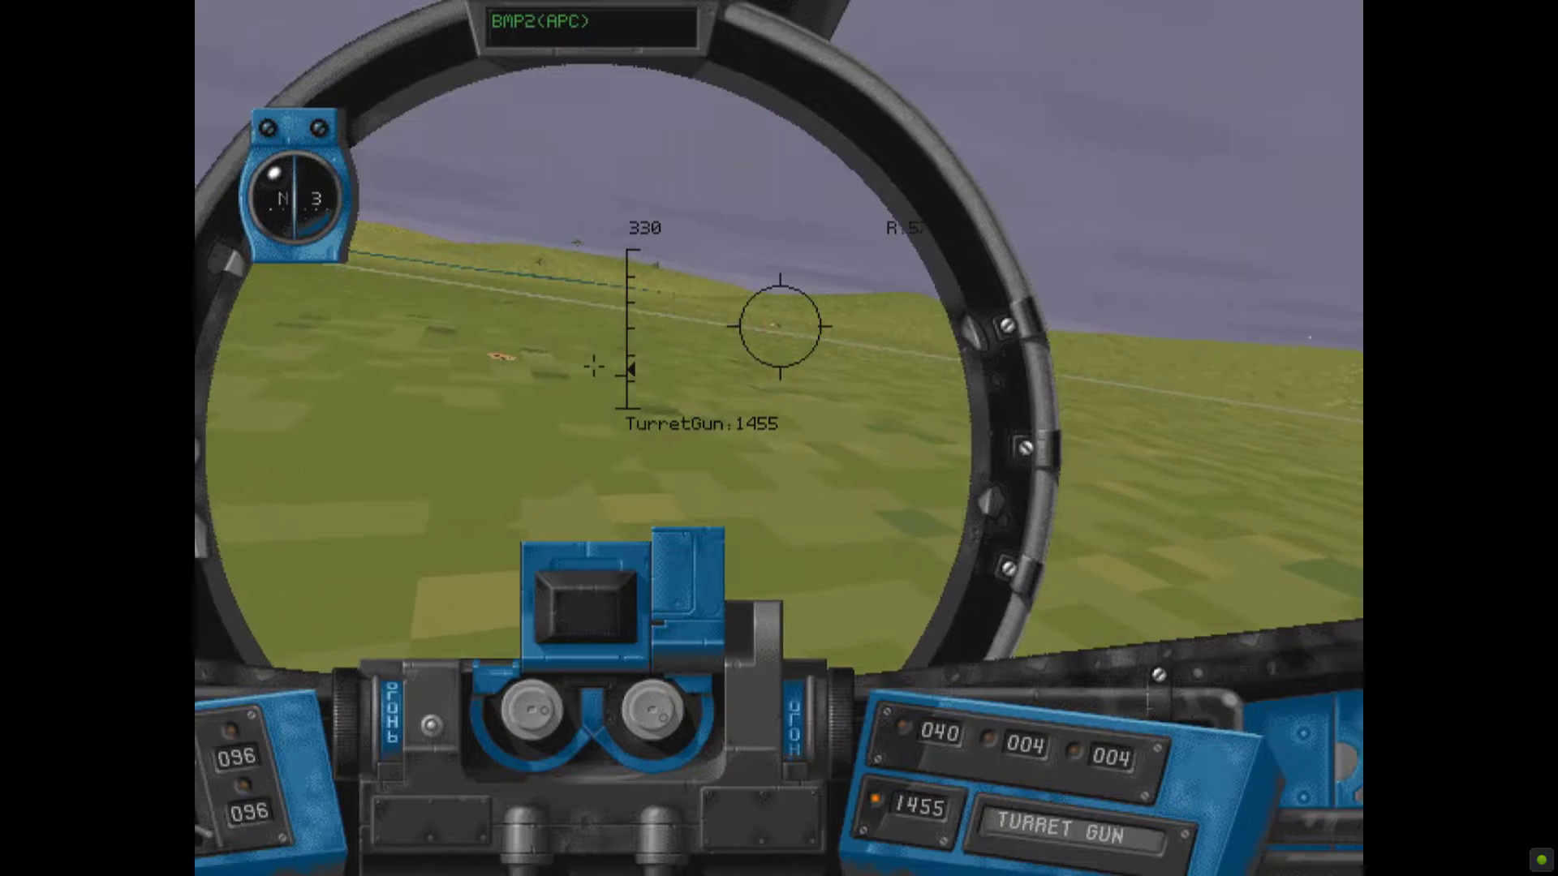
pyautogui.press('space')
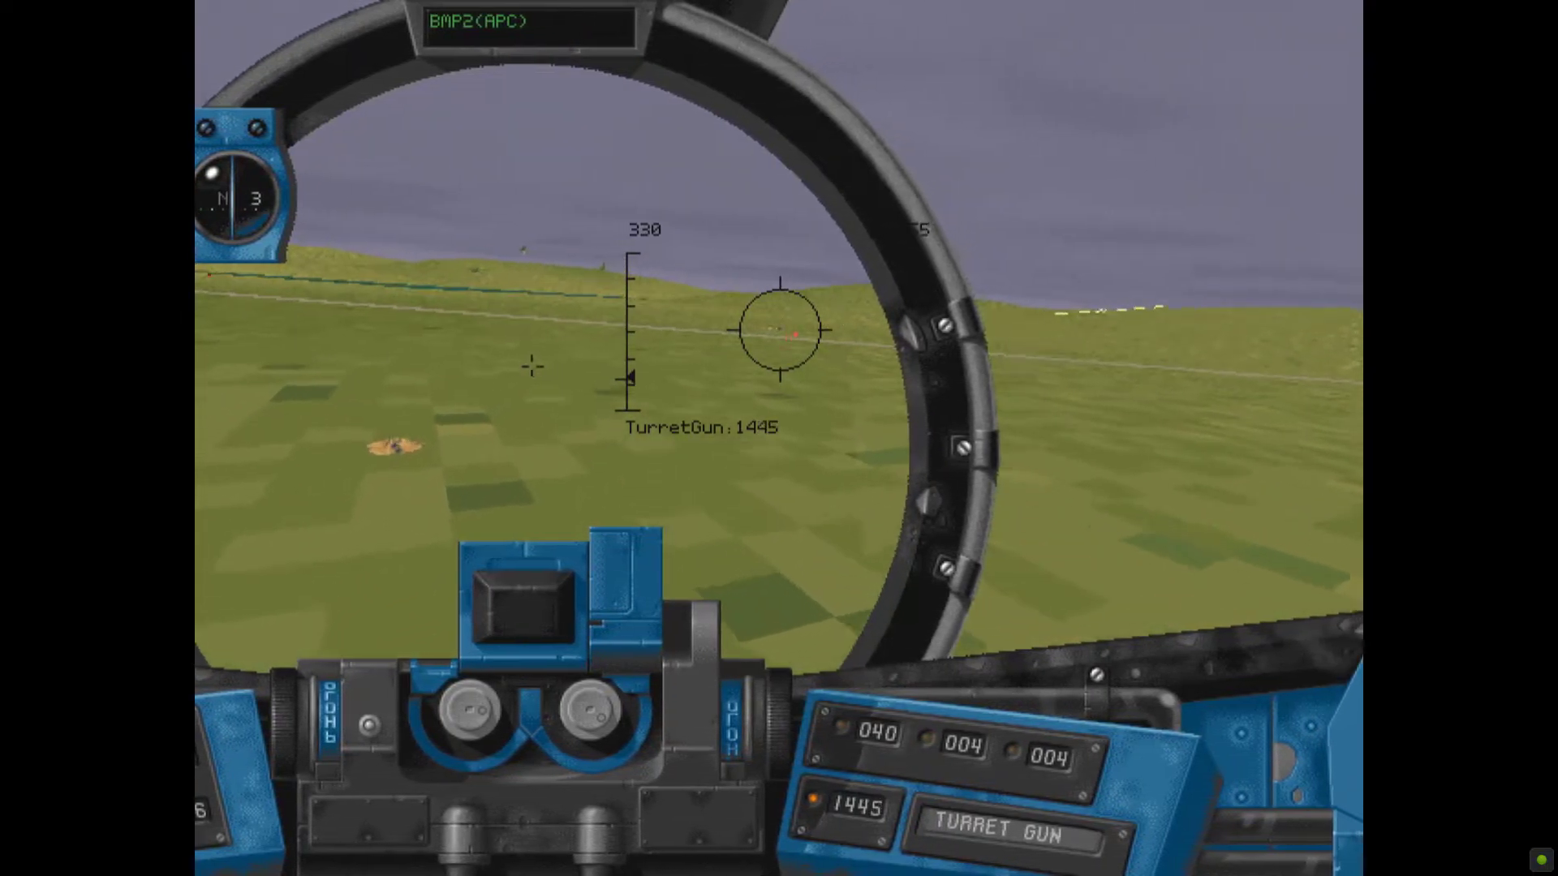
pyautogui.press('space')
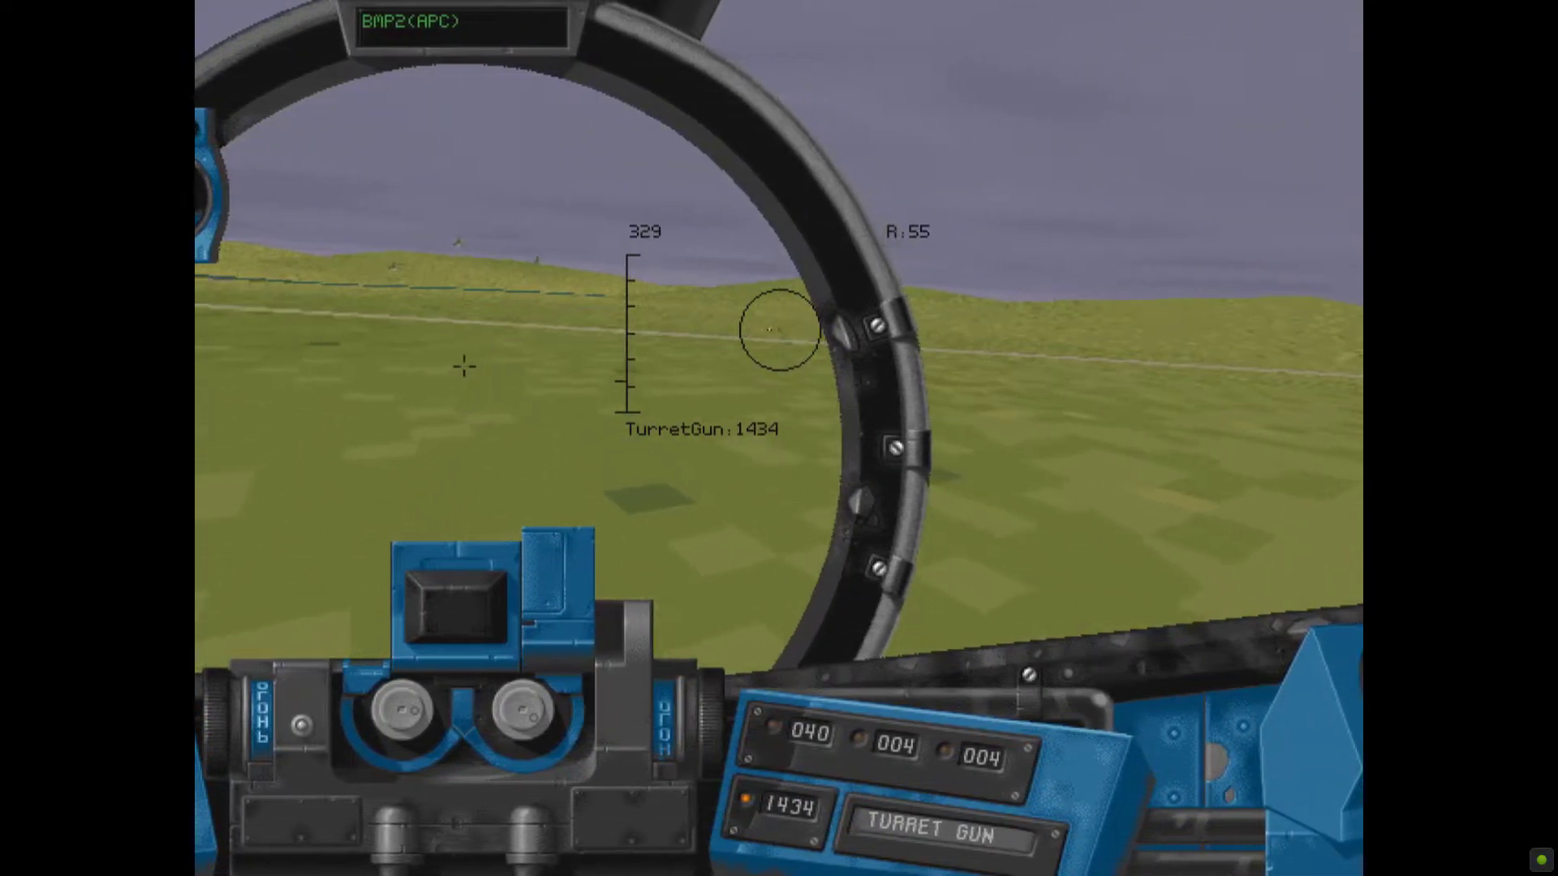
pyautogui.press('space')
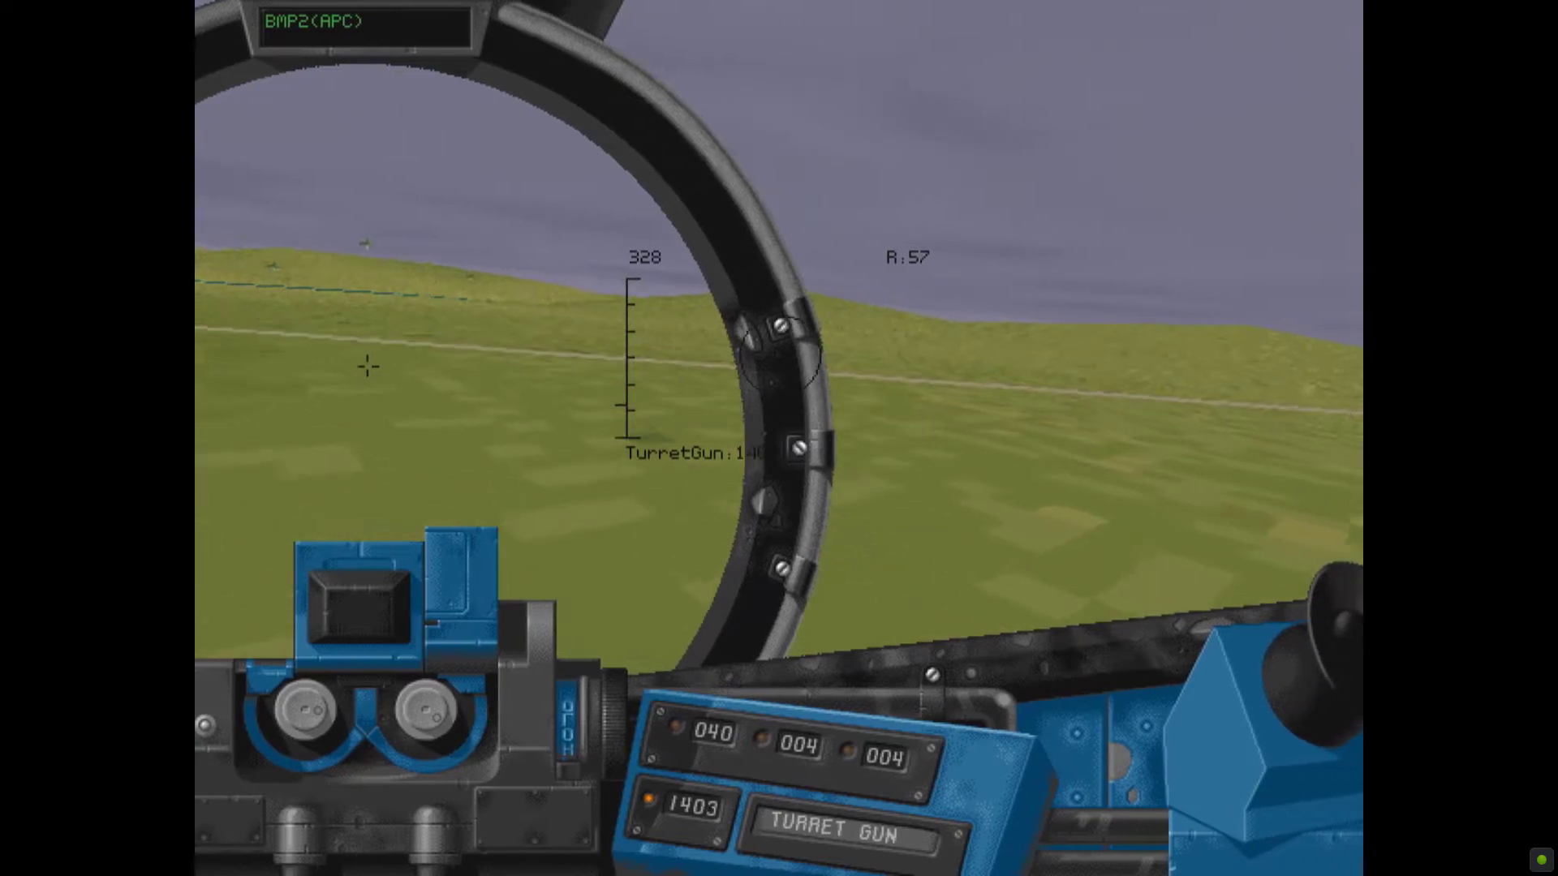
pyautogui.press('space')
# Fire the turret gun from the gunner view and watch the target explode from outside.
pyautogui.press('F2')
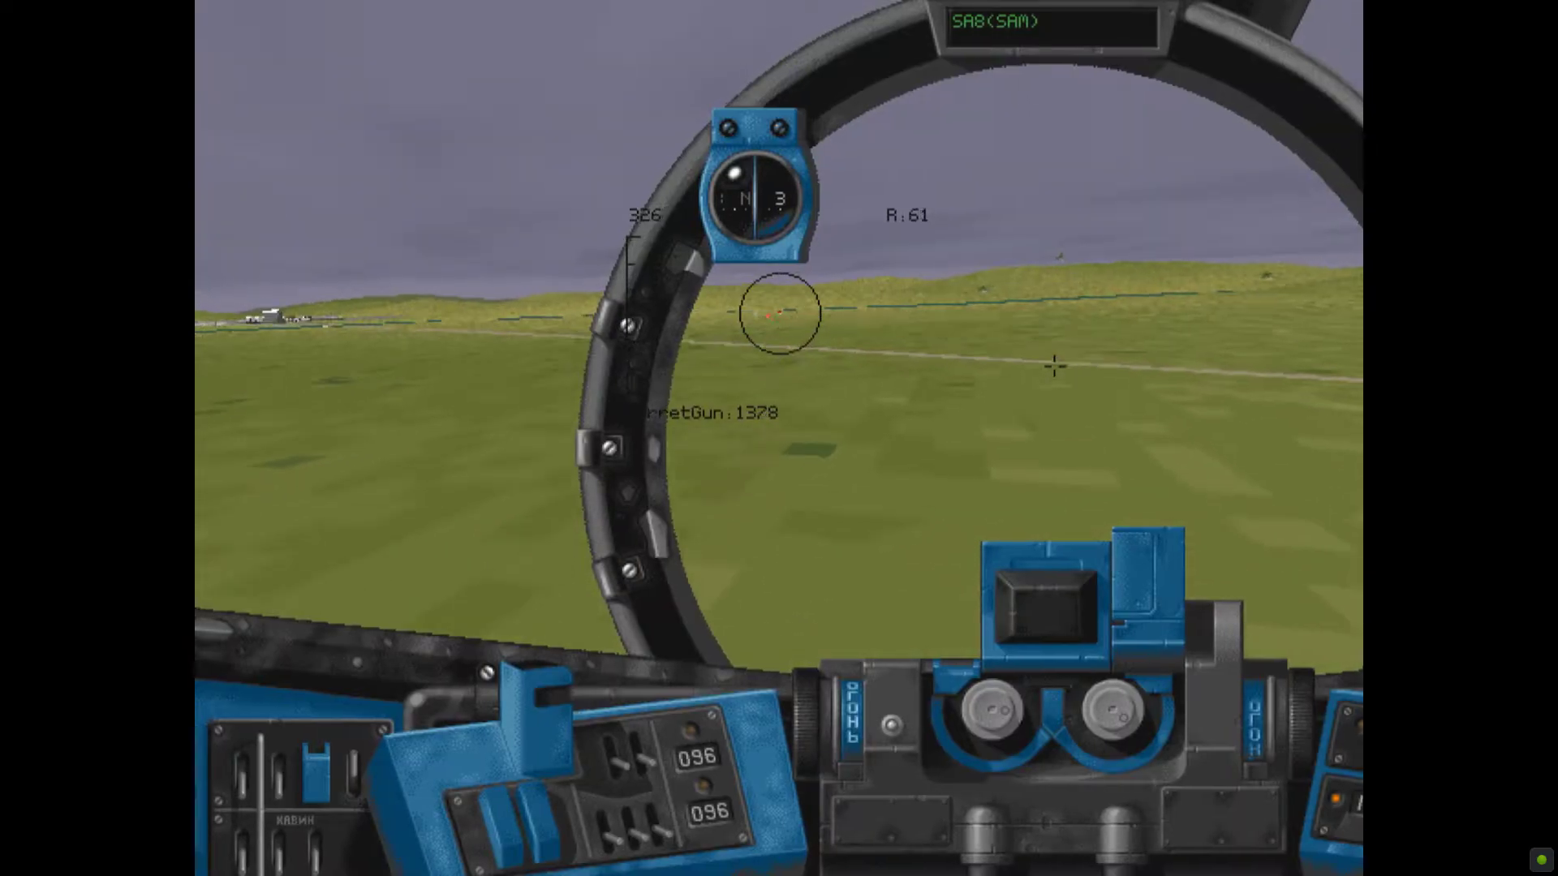
pyautogui.press('space')
pyautogui.press('F1')
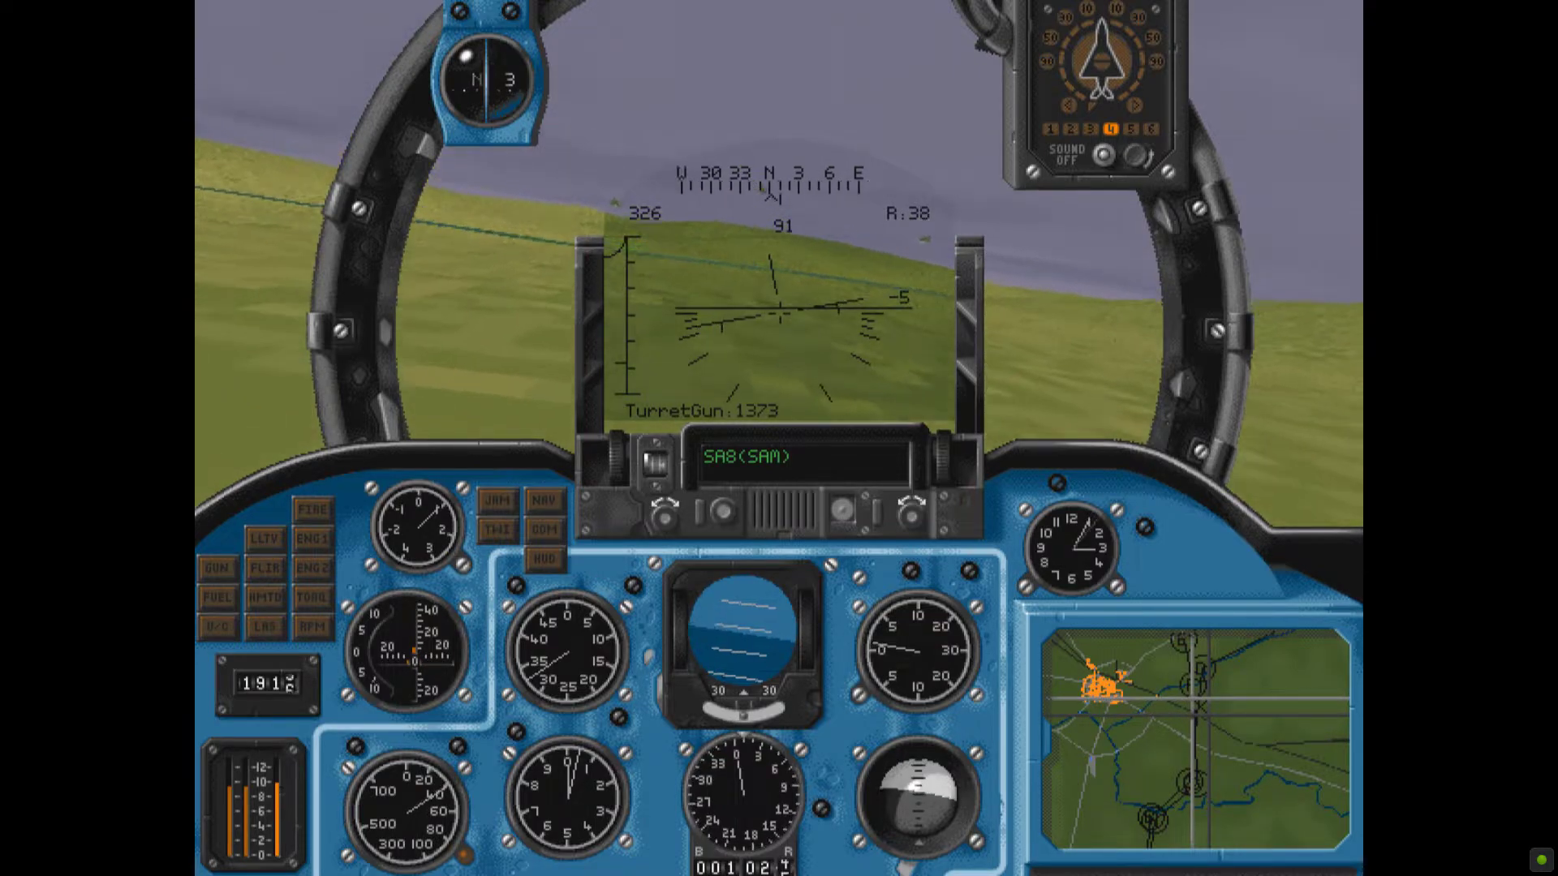
pyautogui.press('F2')
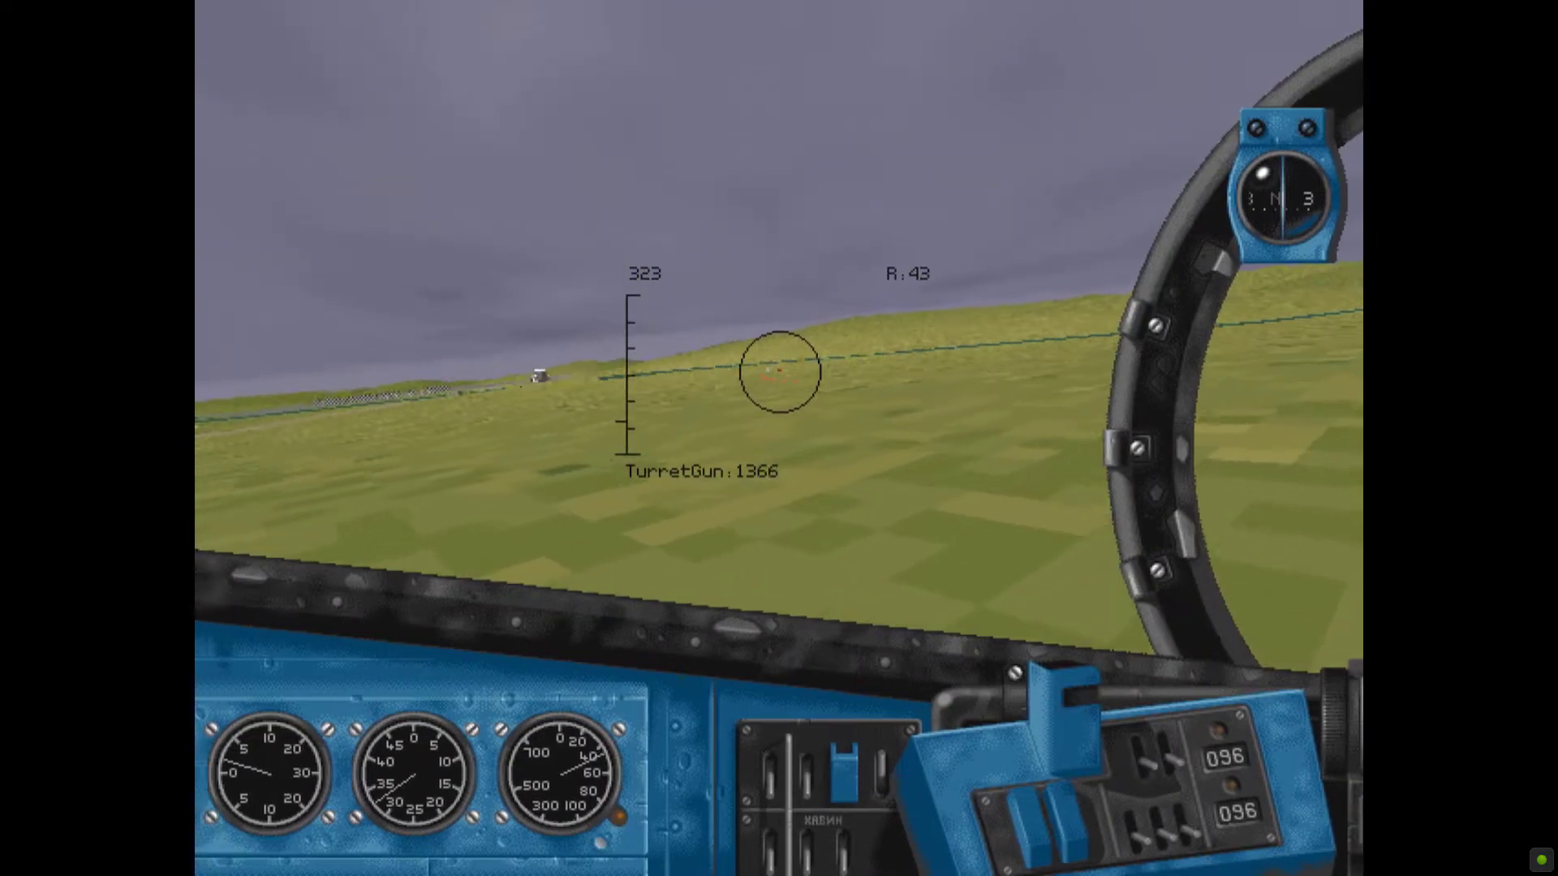
pyautogui.press('F8')
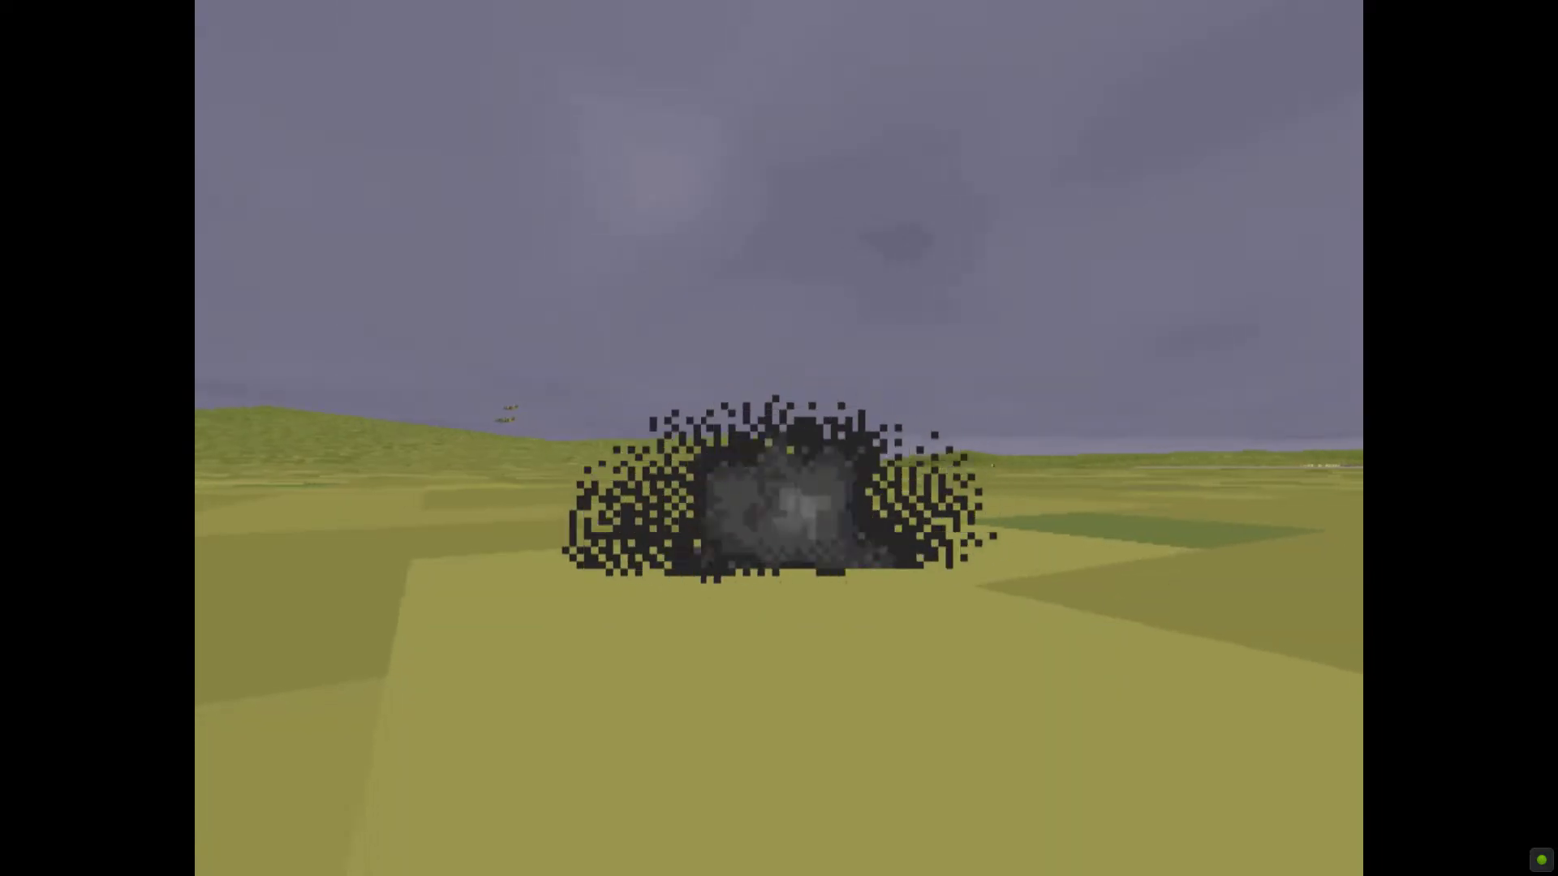
pyautogui.press('F1')
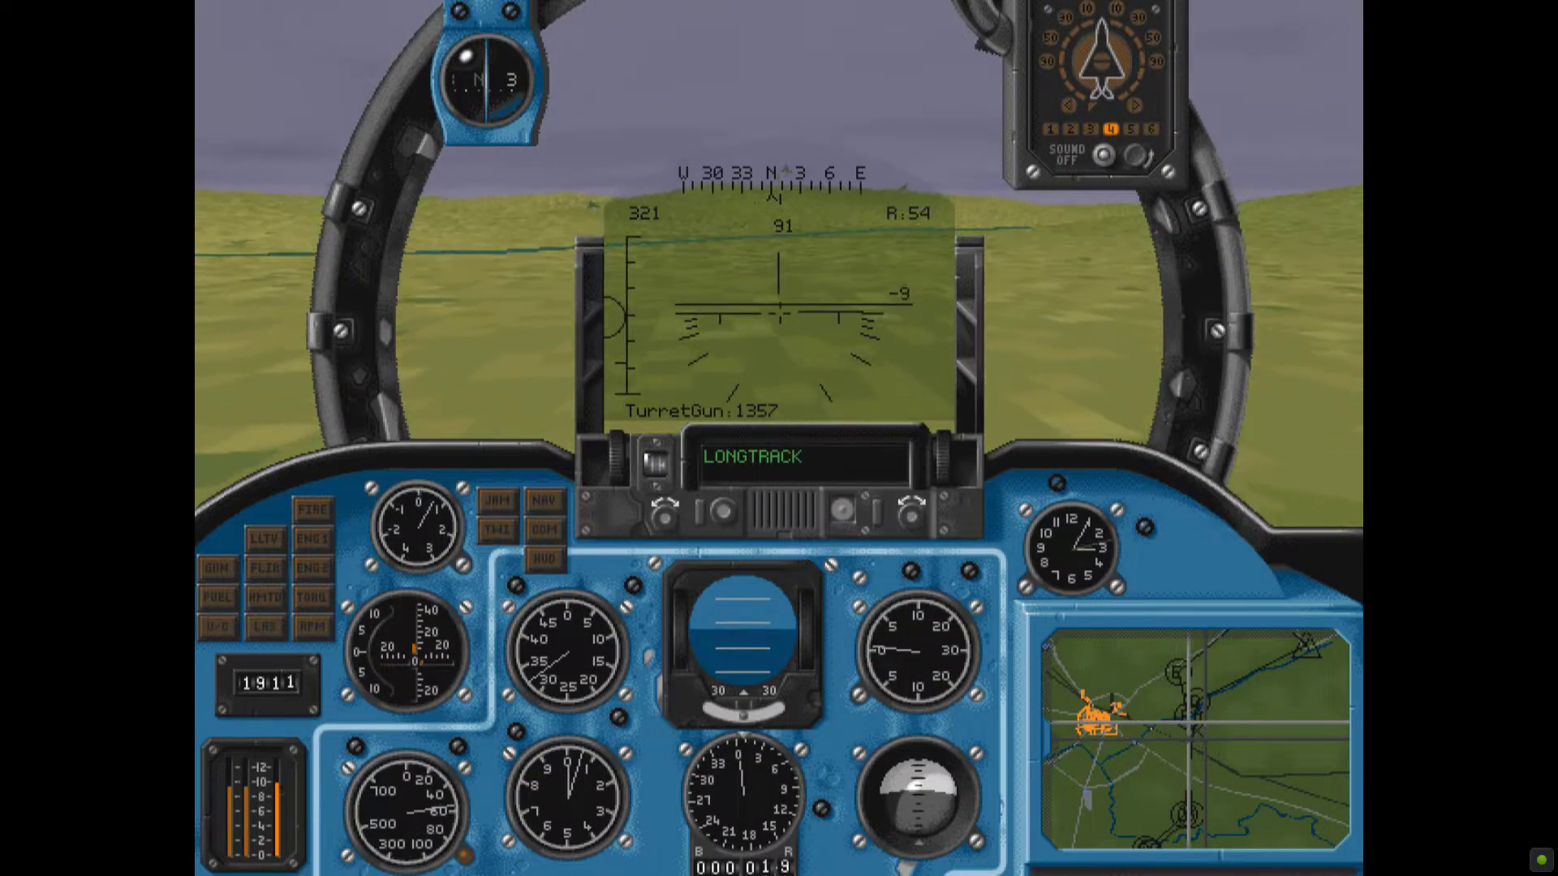
# Fire another turret burst, return to the pilot view and cycle the target to the ZSU23.
pyautogui.press('F2')
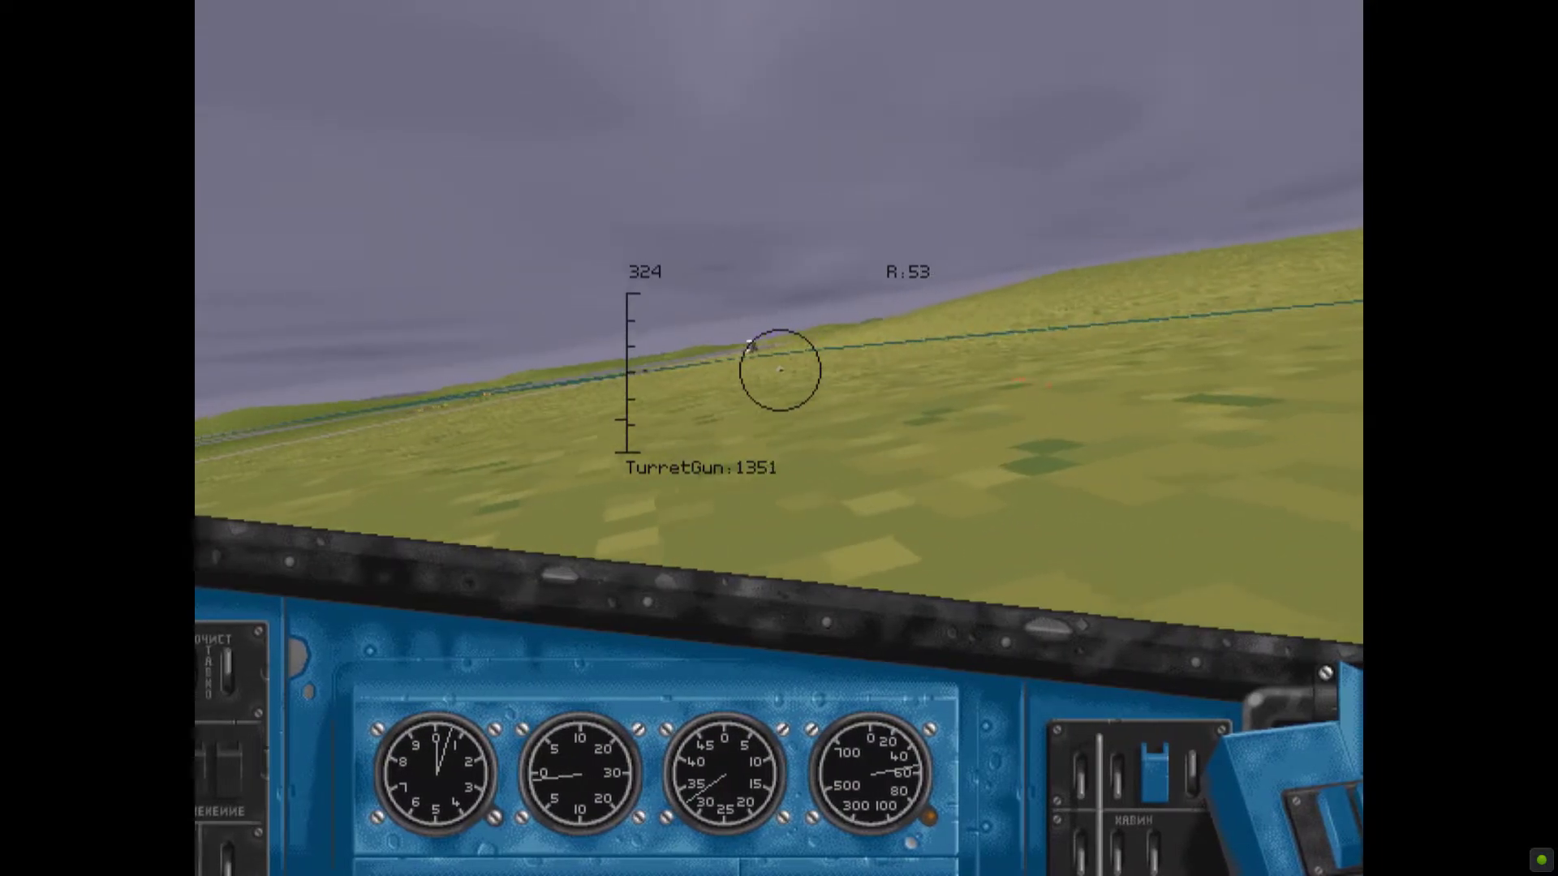
pyautogui.press('F1')
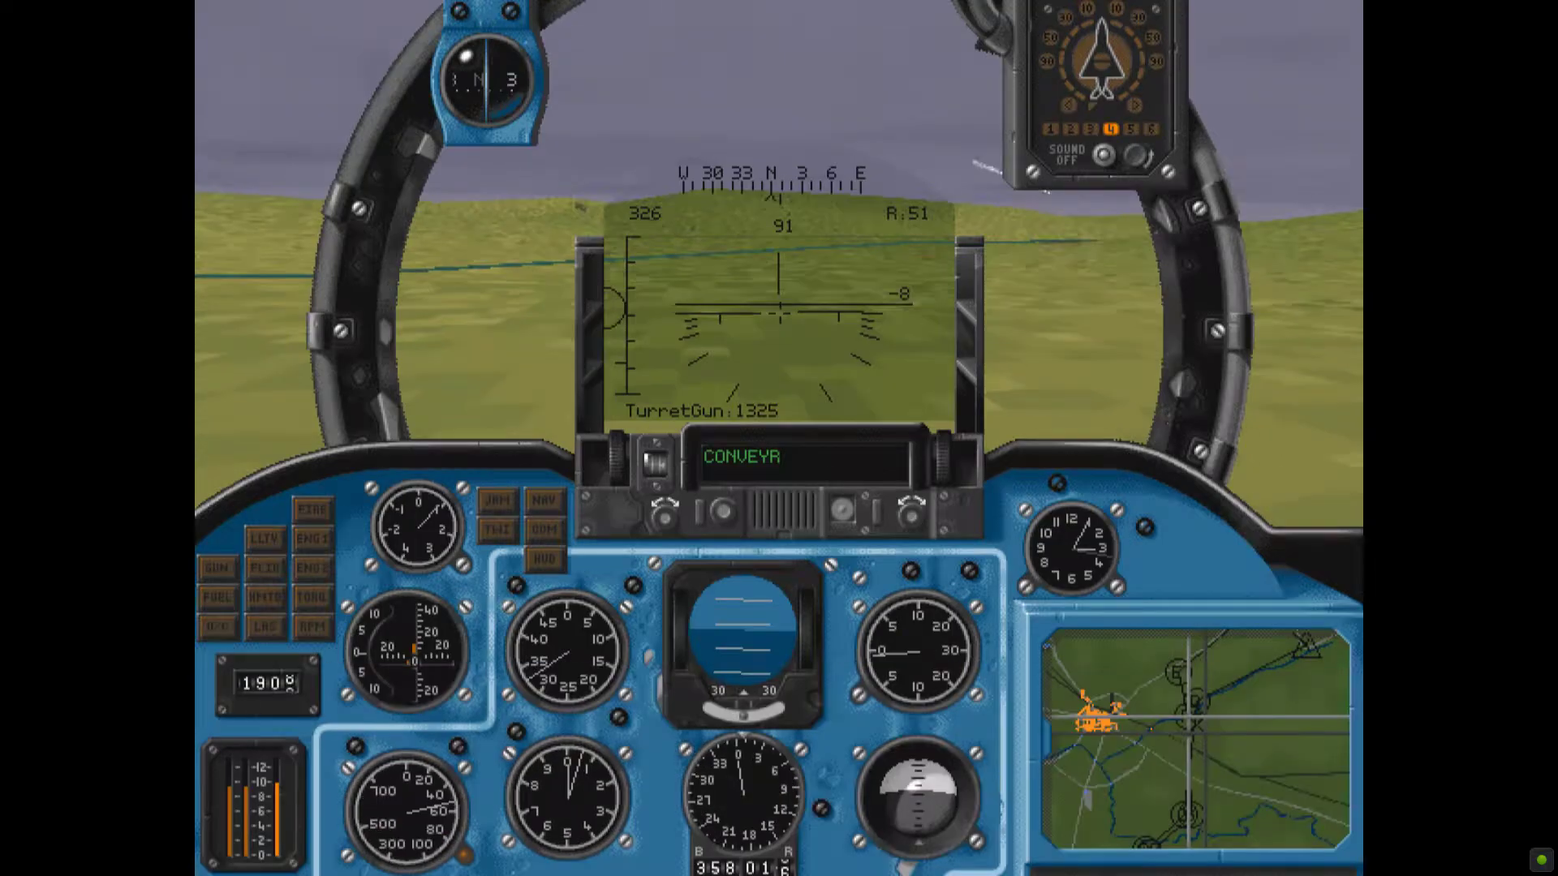
pyautogui.press('Tab')
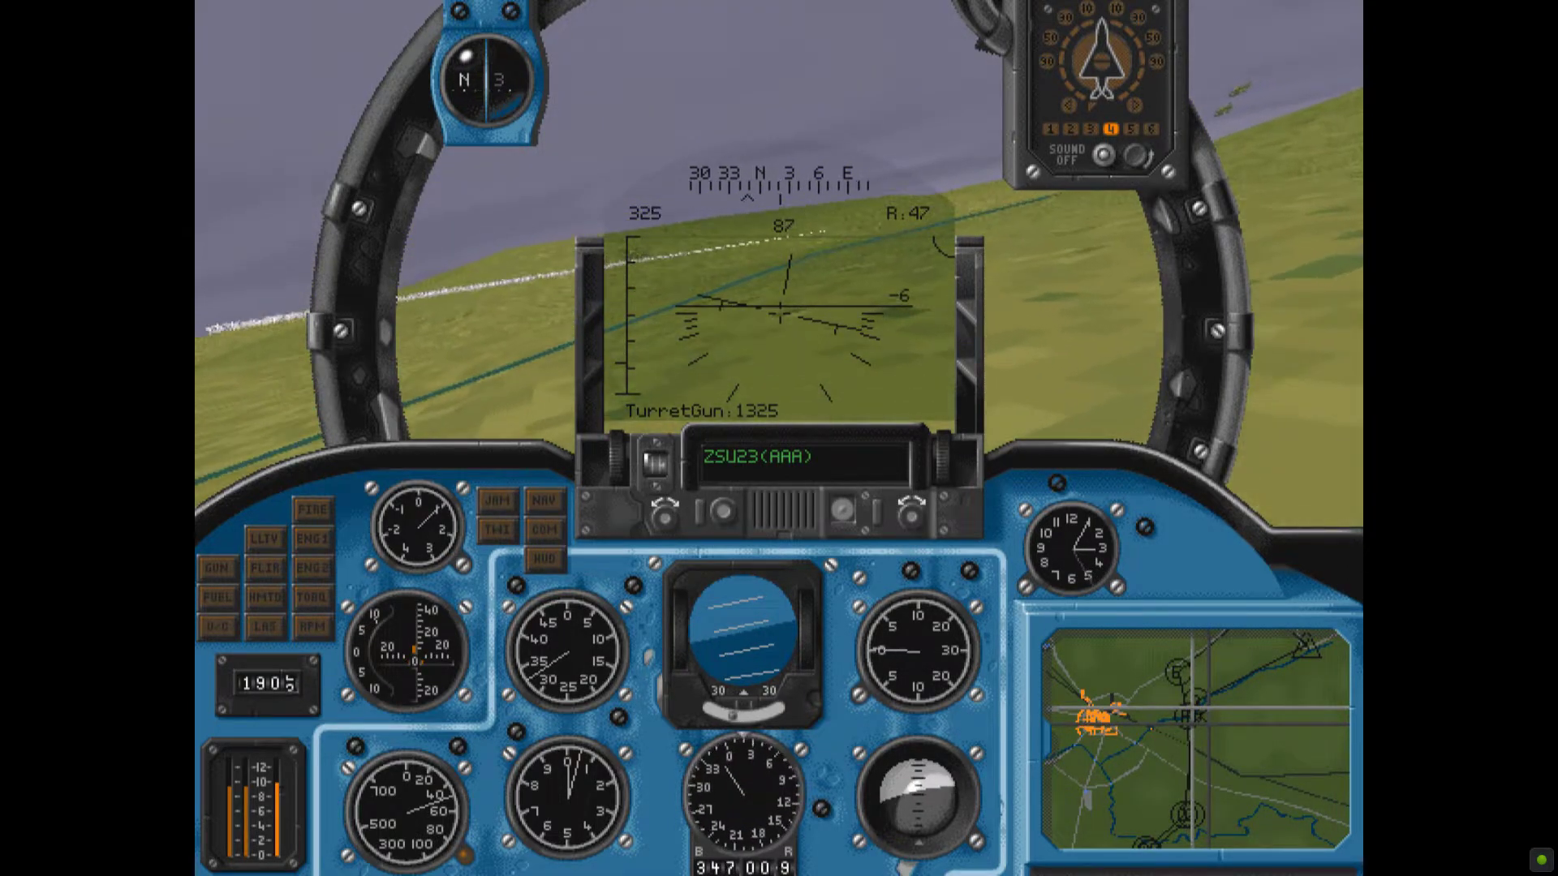
# Target the SA8 from the gunner station, swing the turret right and enable automatic chaff.
pyautogui.press('F2')
pyautogui.press('Tab')
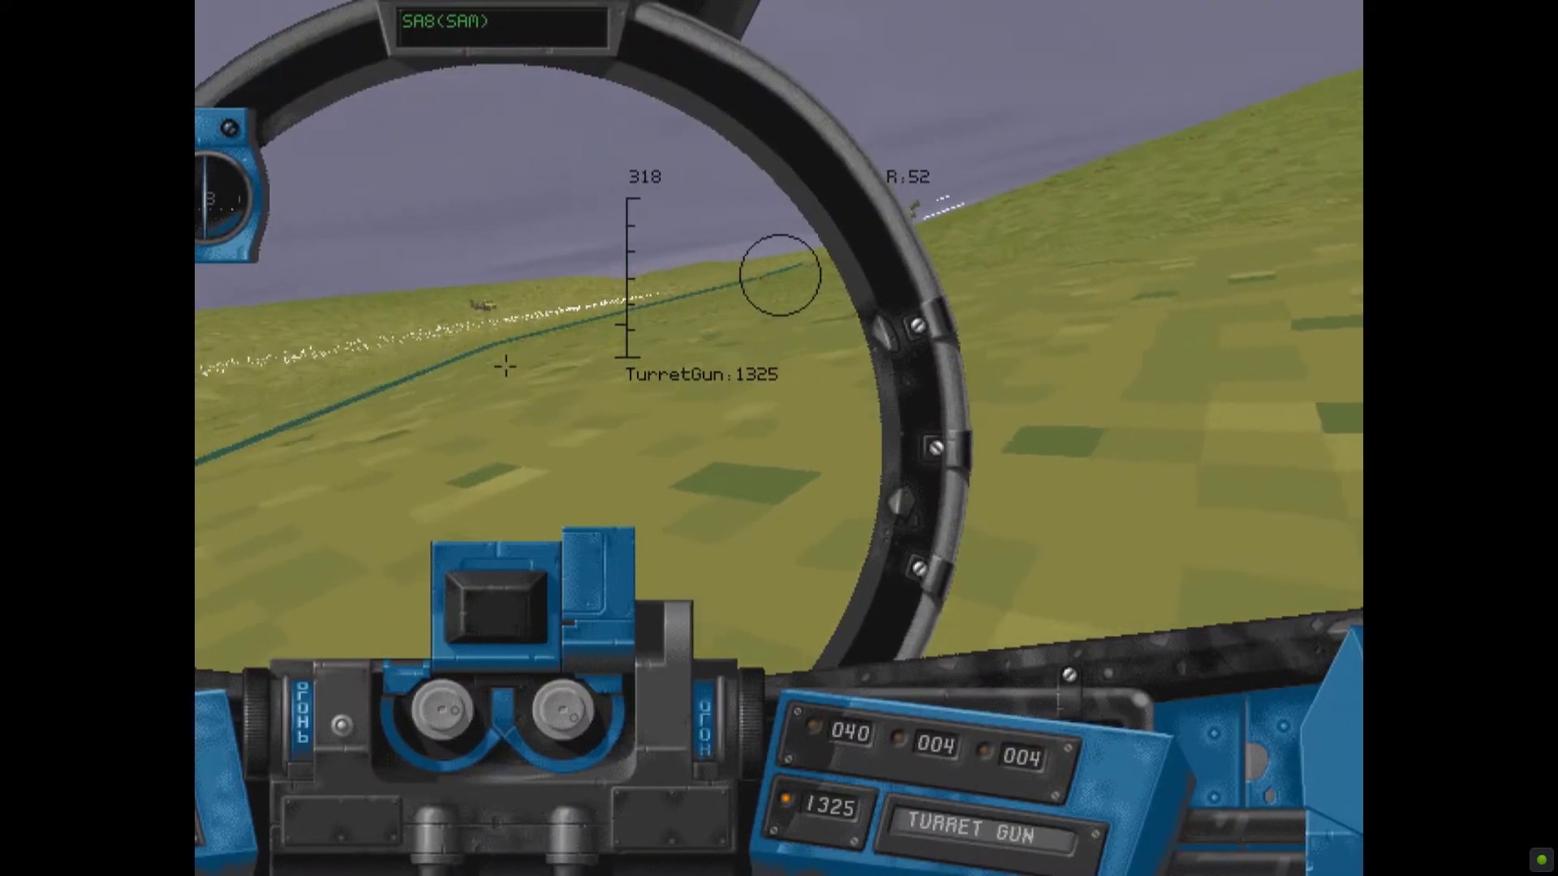
pyautogui.moveTo(540, 365); pyautogui.dragTo(608, 366)
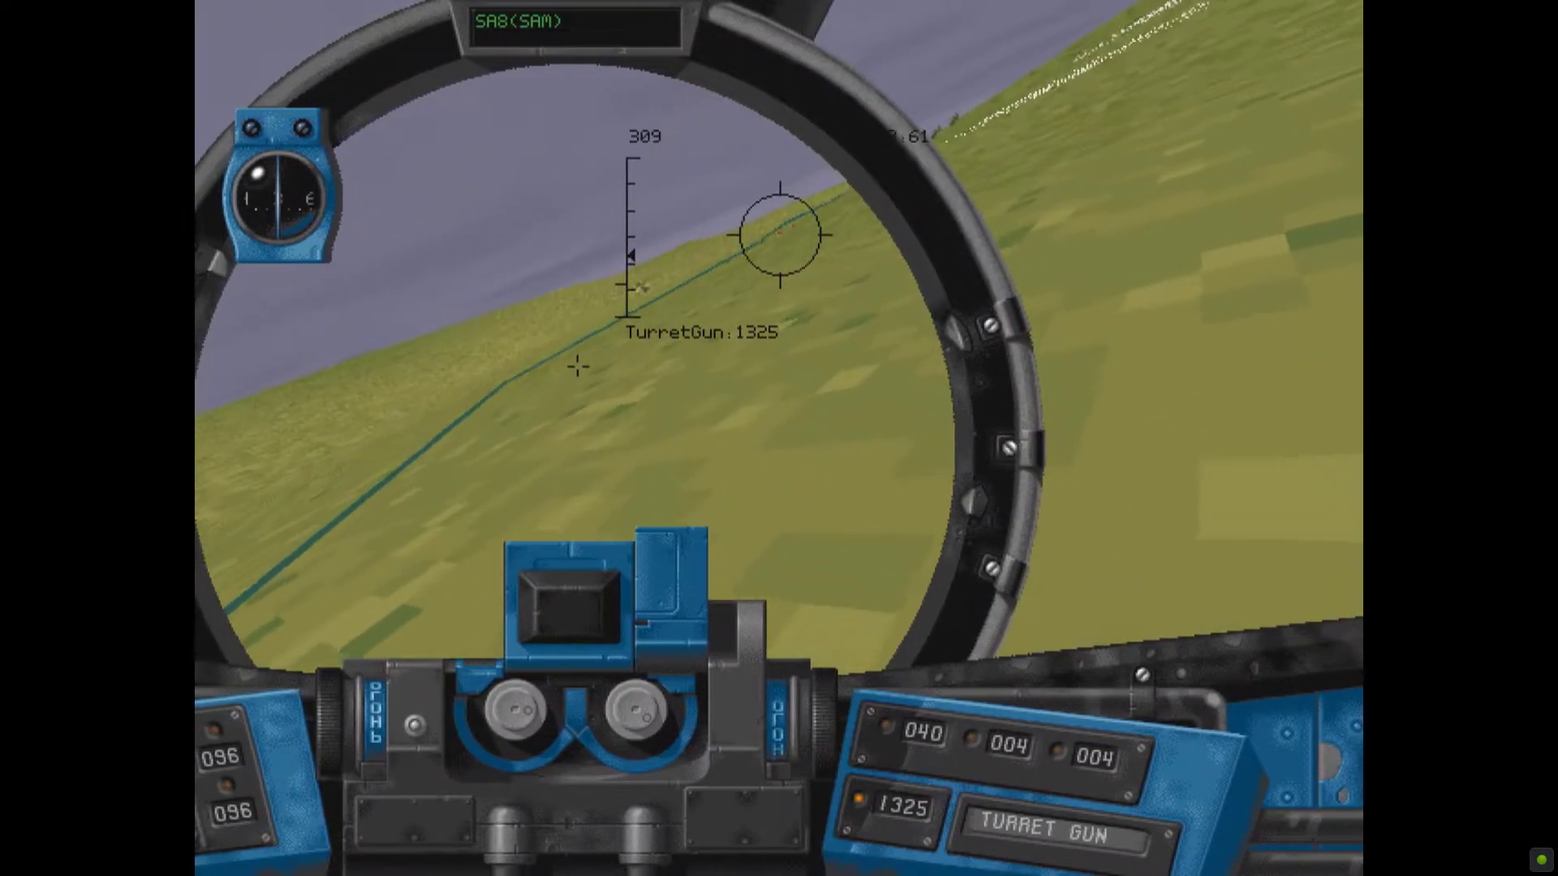
pyautogui.press('F1')
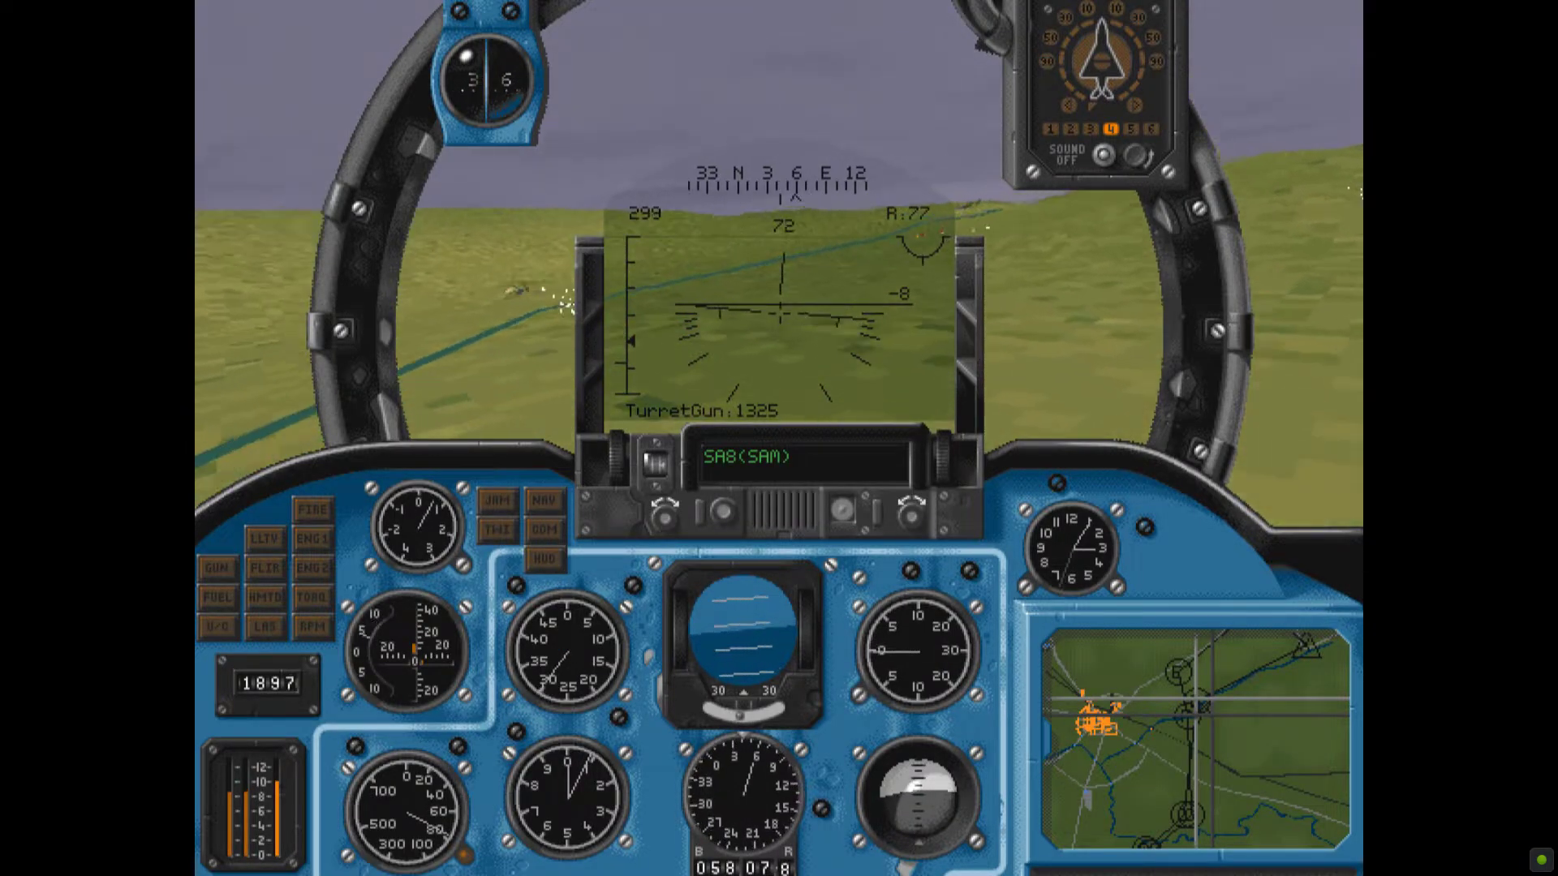
pyautogui.press('c')
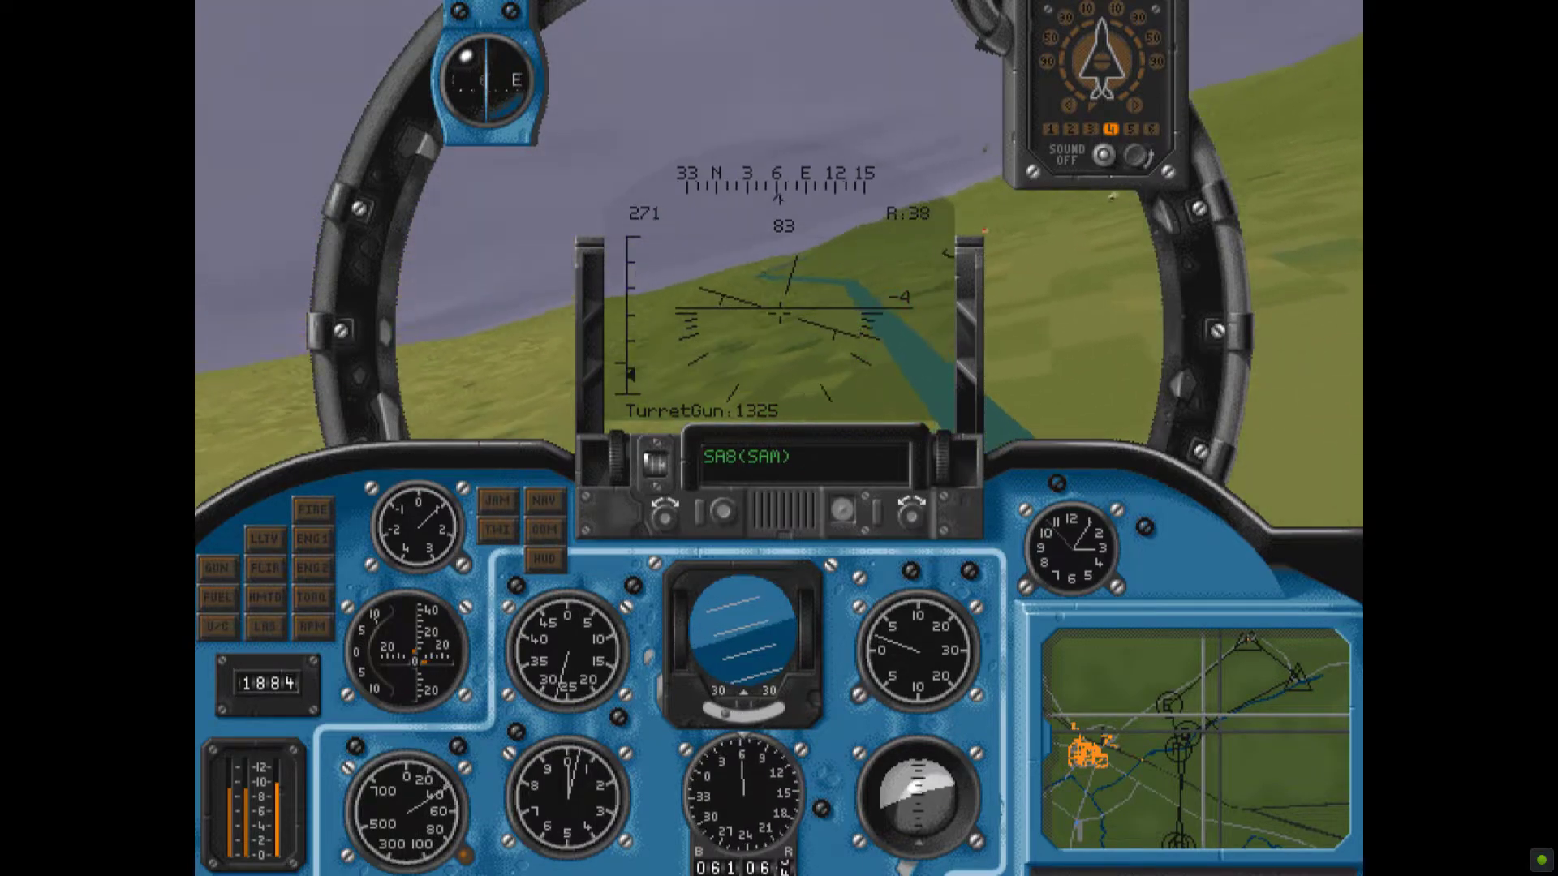
# Cycle the target, bank hard left then roll back level, and briefly check the gunner view.
pyautogui.press('Return')
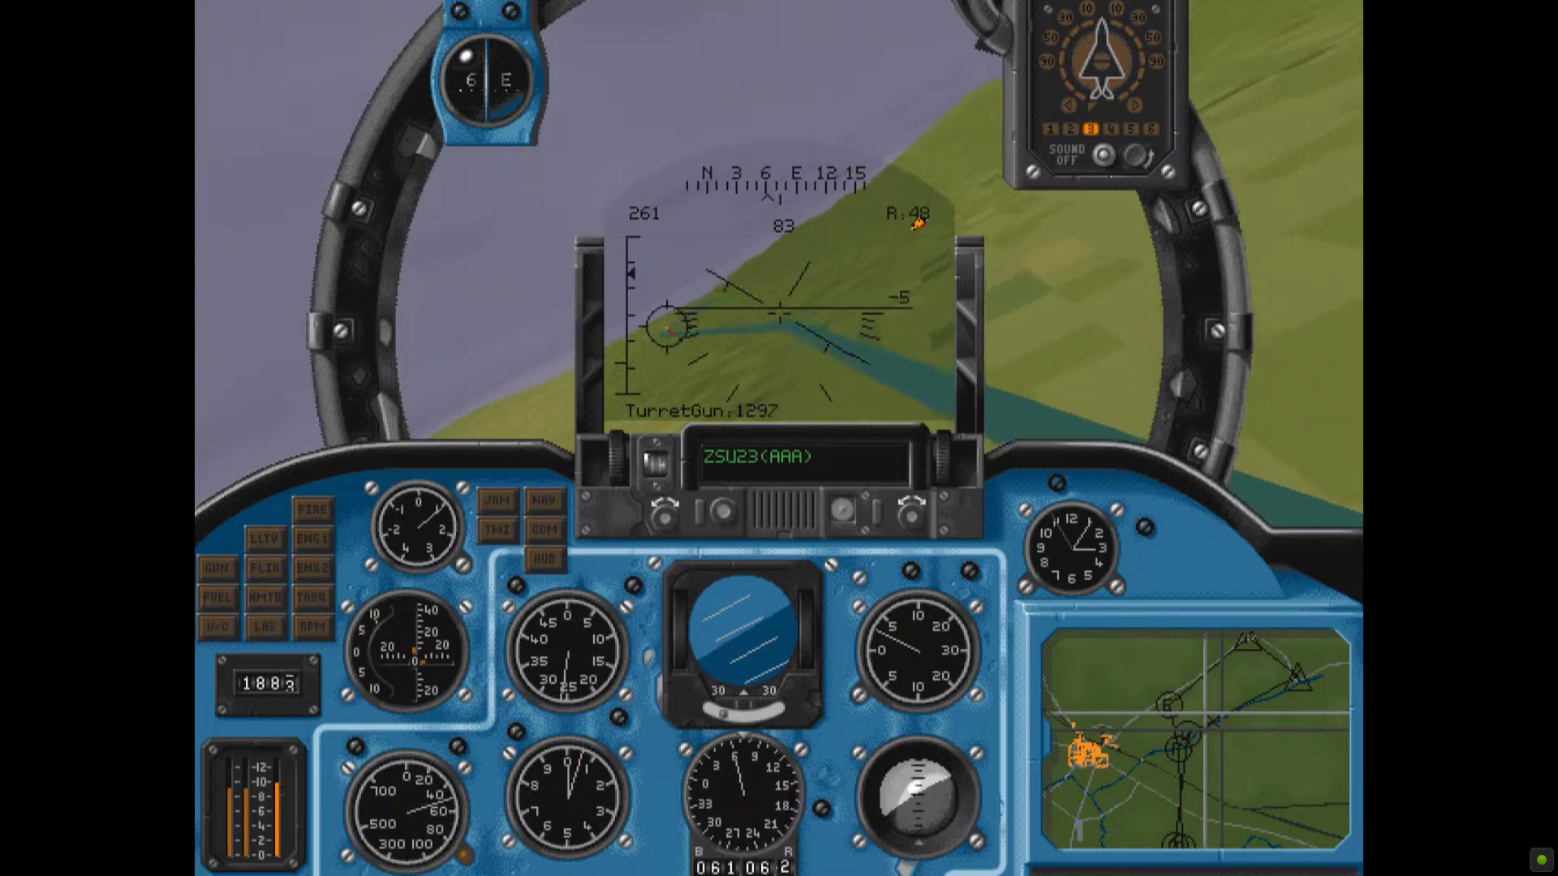
pyautogui.press('Left')
pyautogui.press('Left')
pyautogui.press('Left')
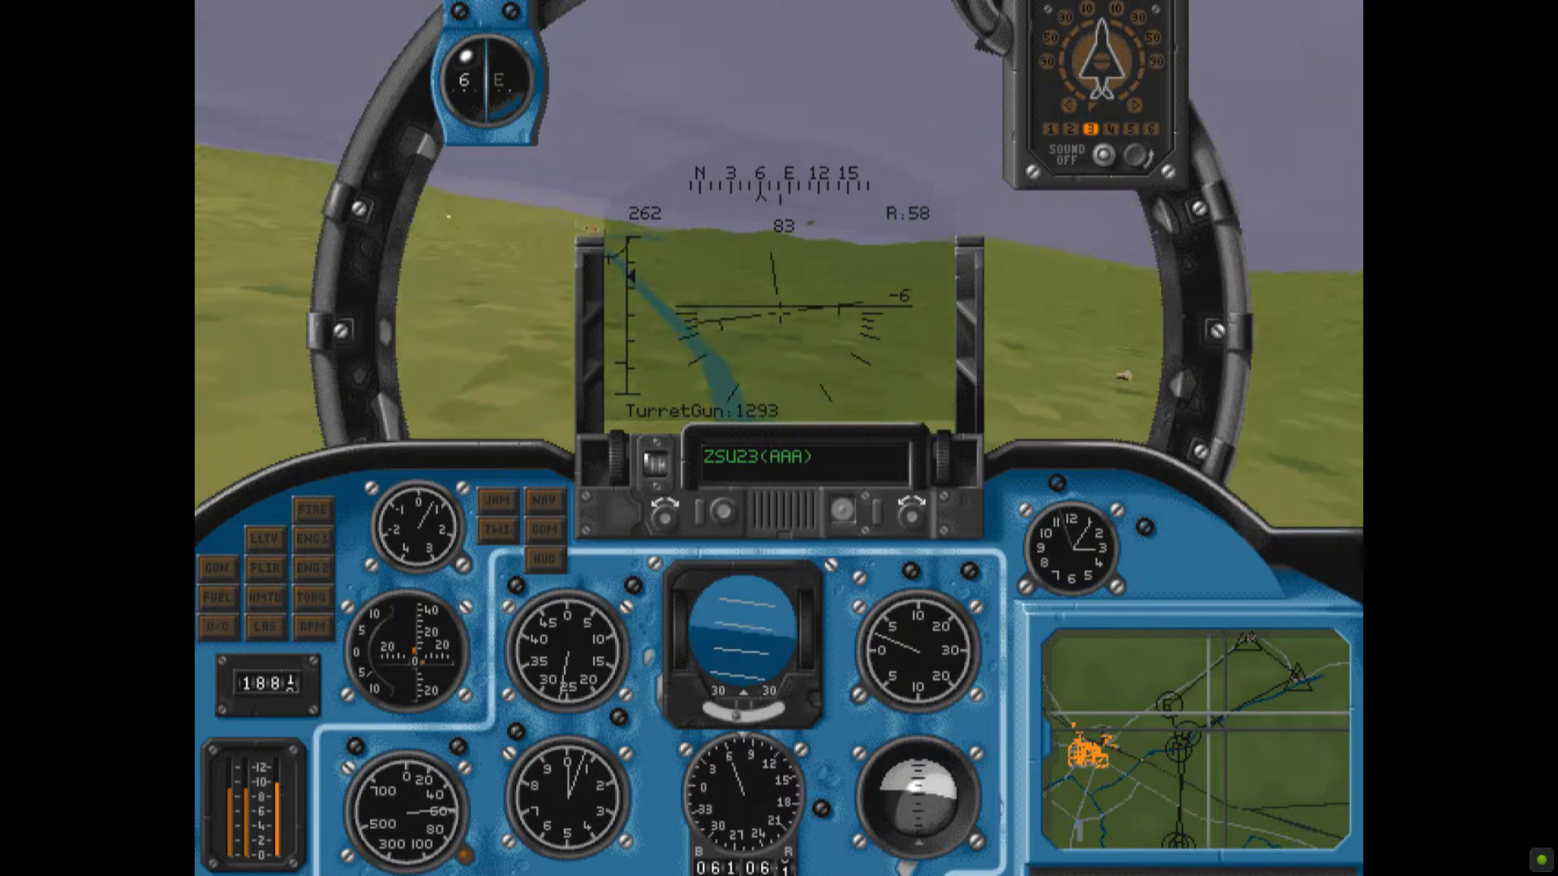
pyautogui.press('Right')
pyautogui.press('Right')
pyautogui.press('Right')
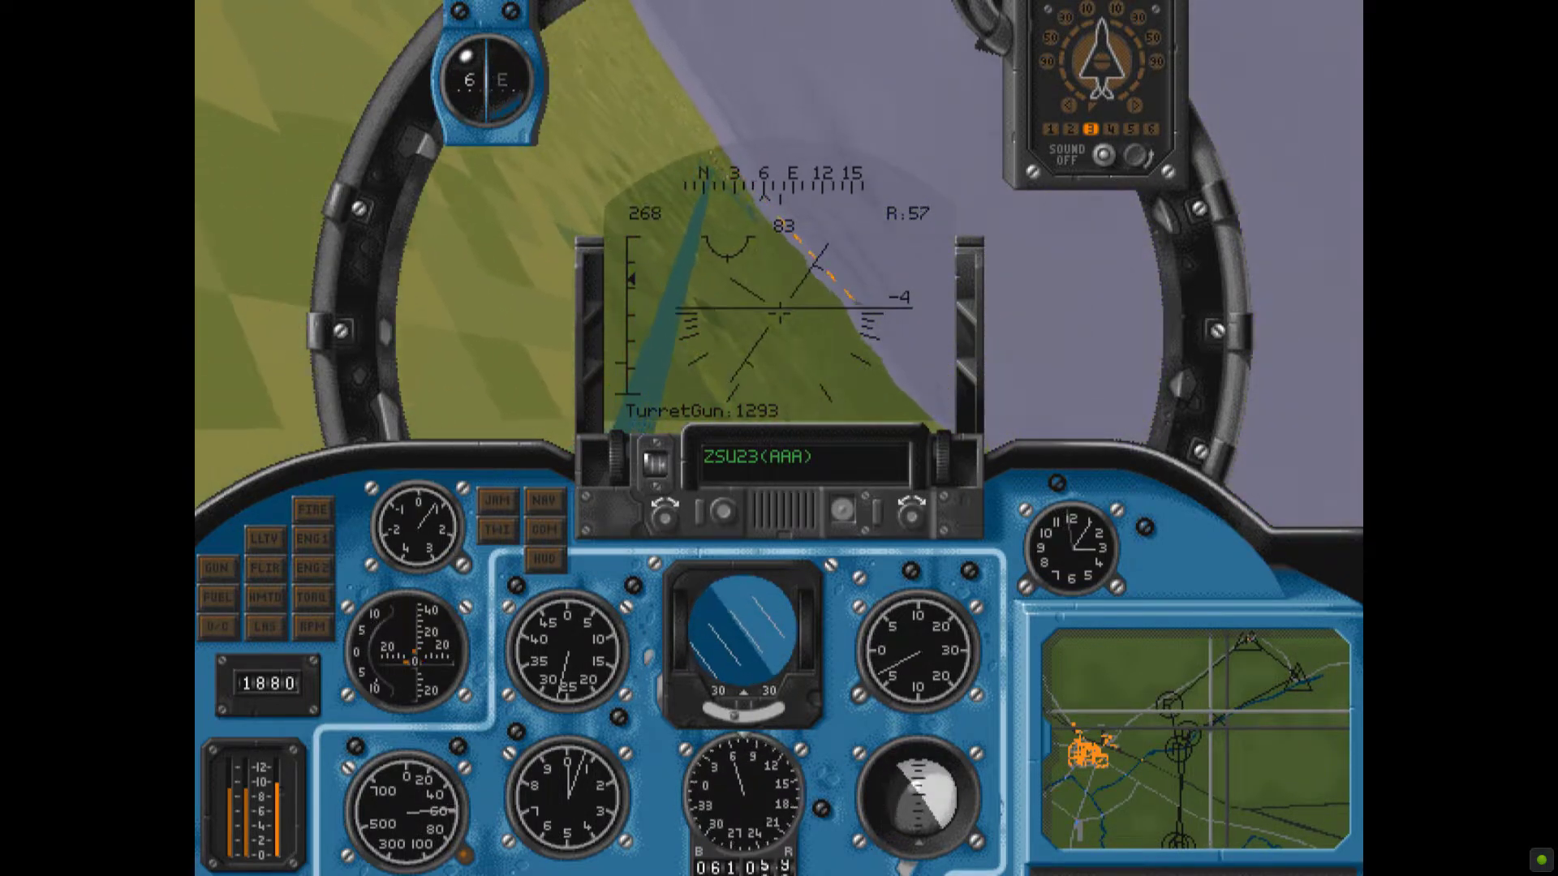
pyautogui.press('Right')
pyautogui.press('Right')
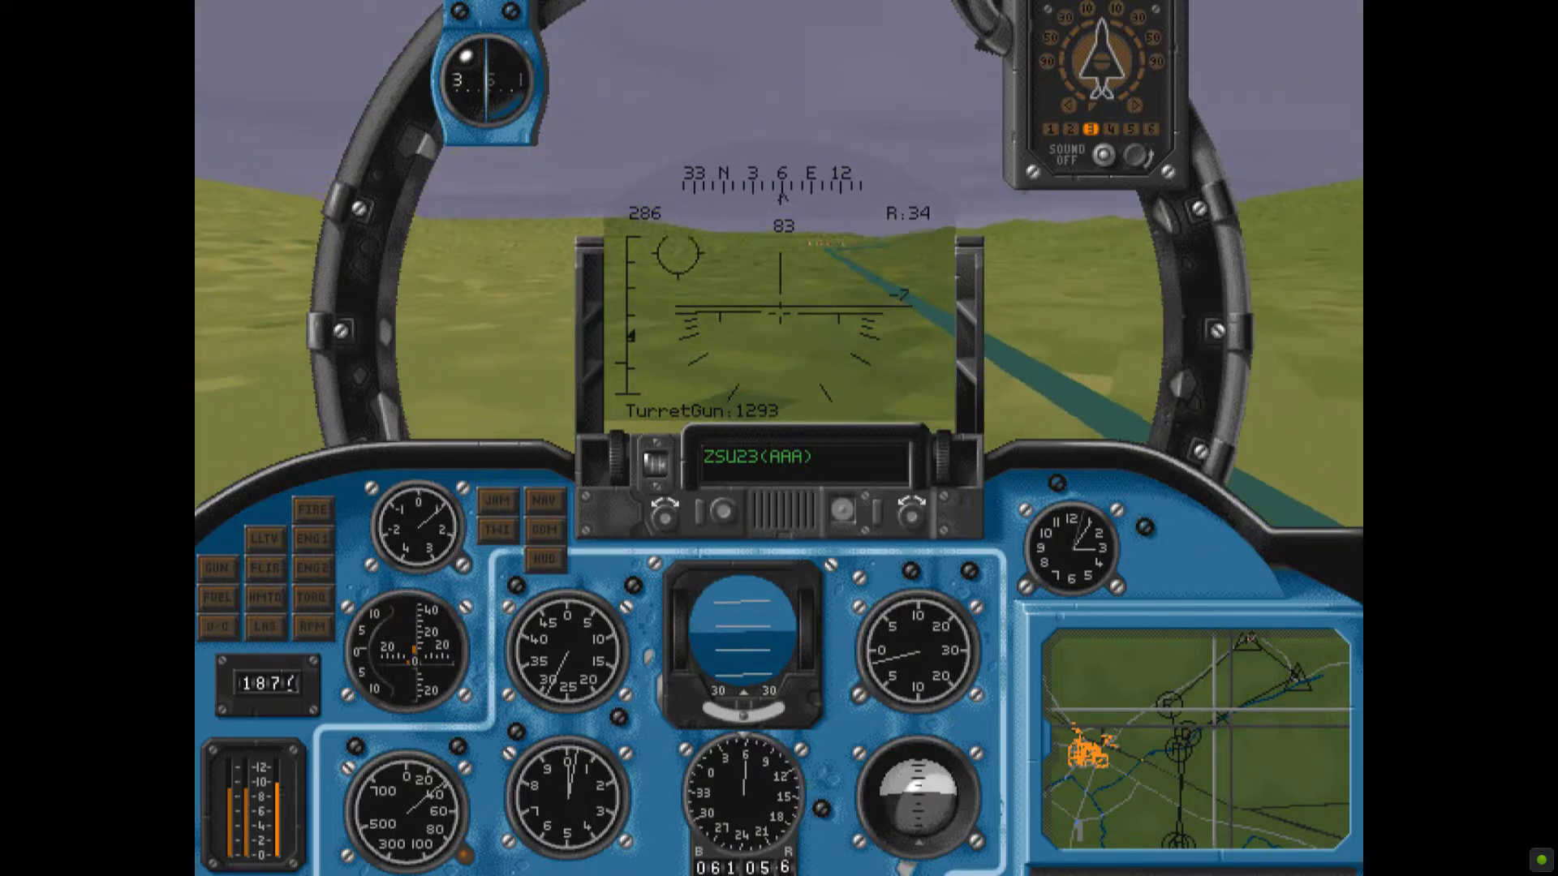
pyautogui.press('F2')
pyautogui.press('F1')
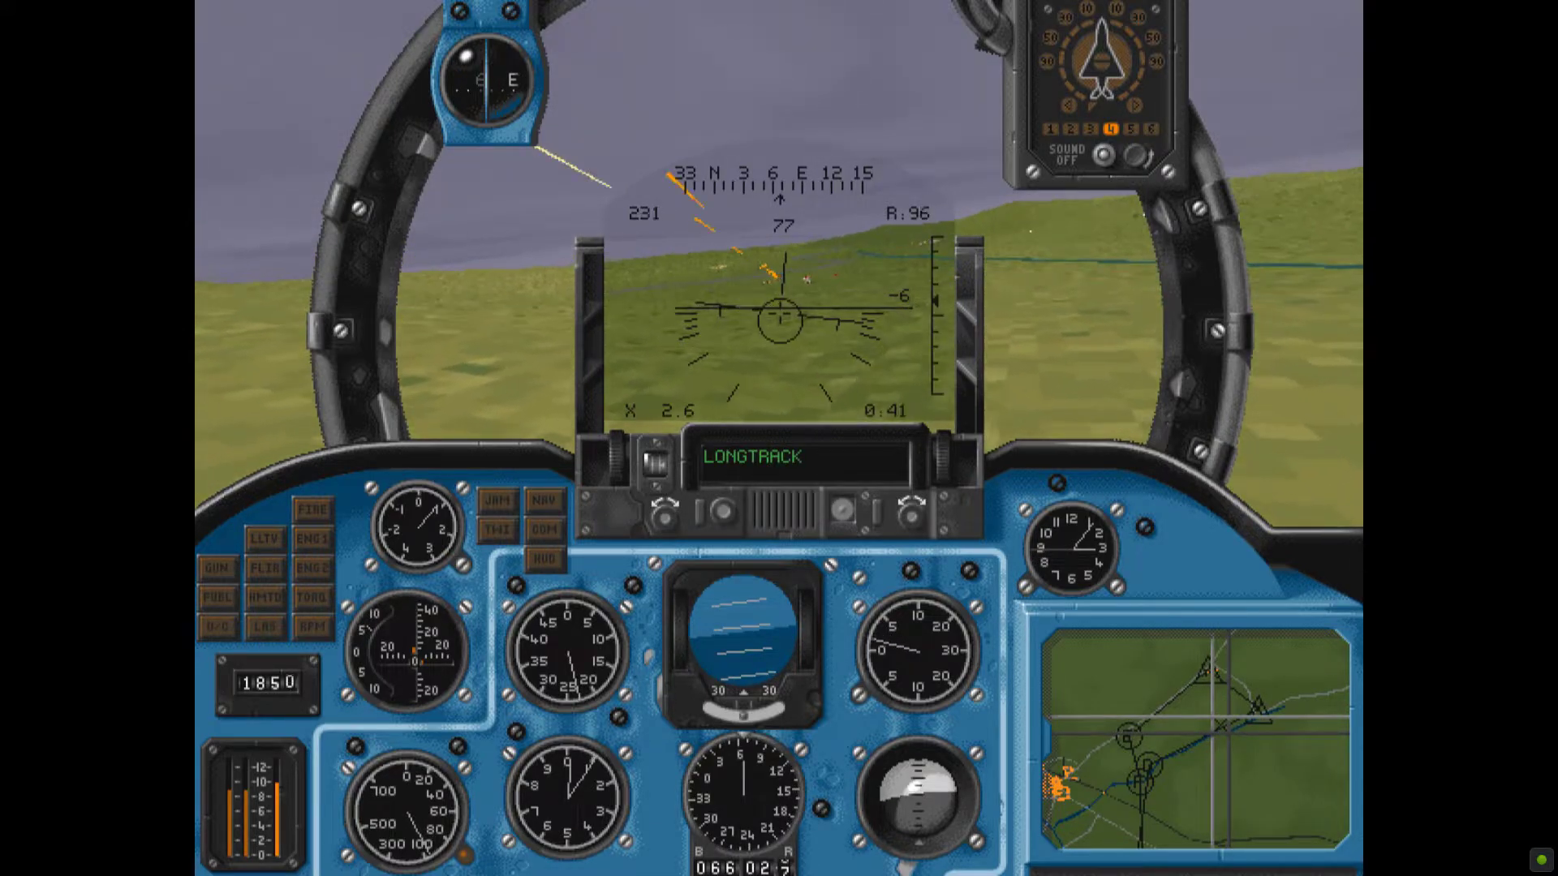
# Select S8 rockets and fire salvos at the ground target from the gunner sight.
pyautogui.press('BackSpace')
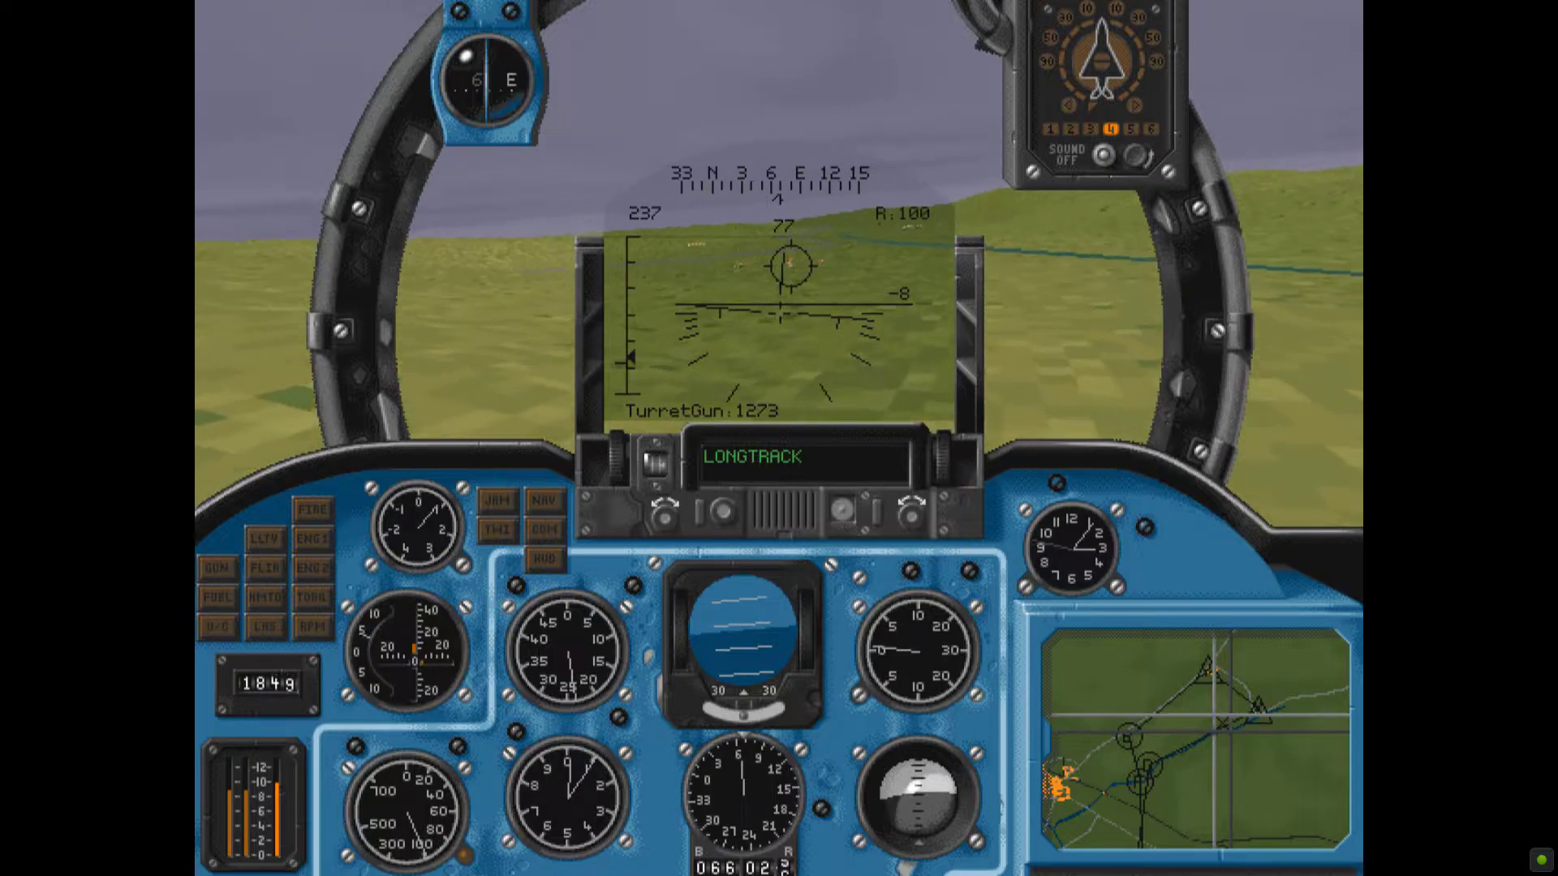
pyautogui.press('BackSpace')
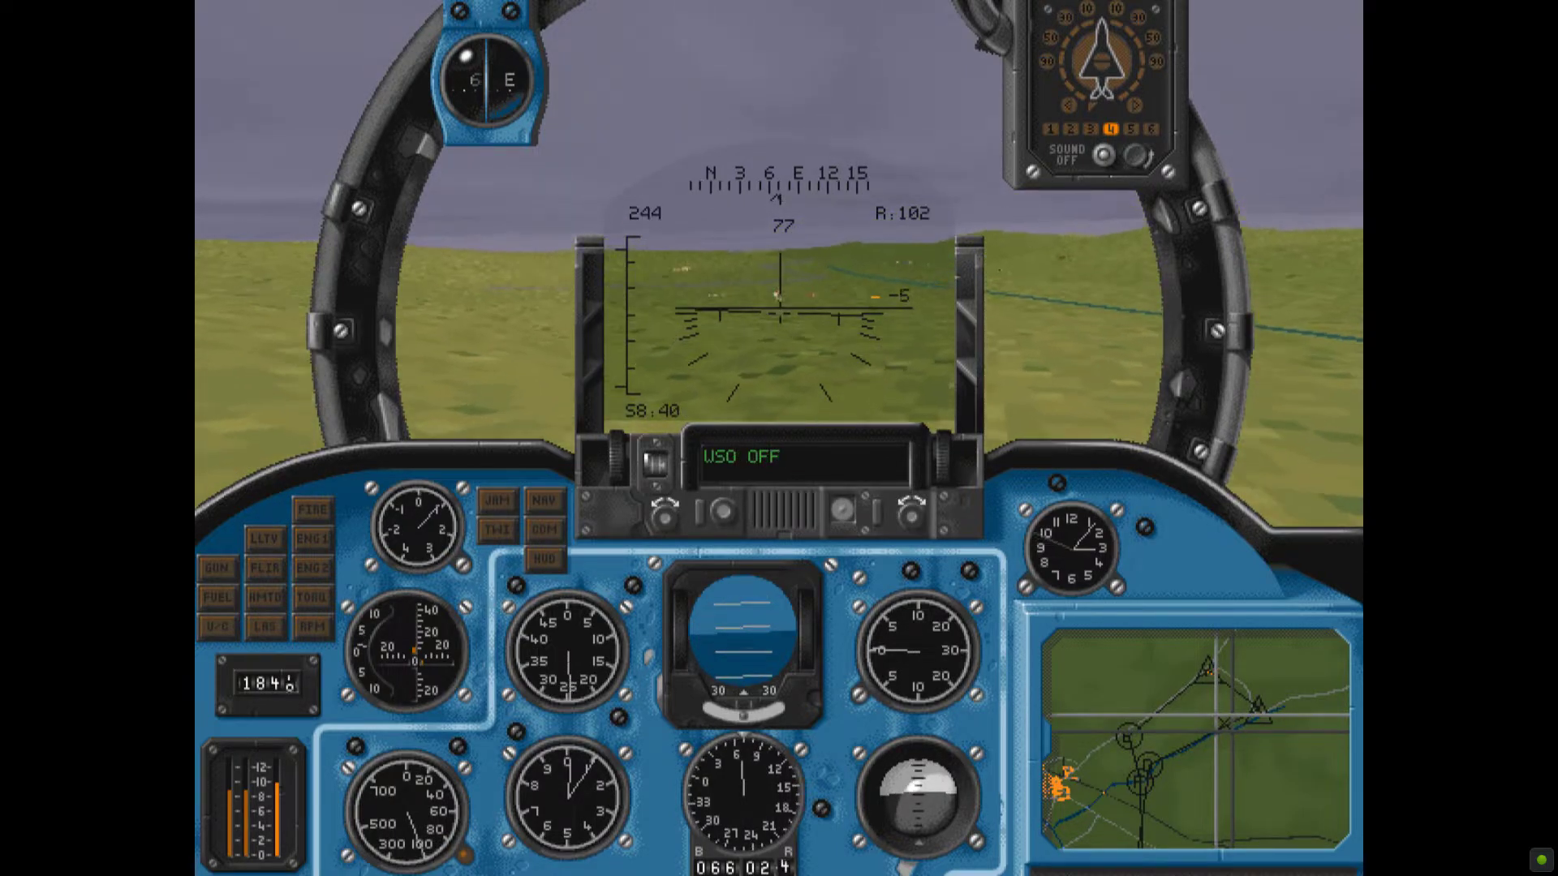
pyautogui.press('F2')
pyautogui.press('space')
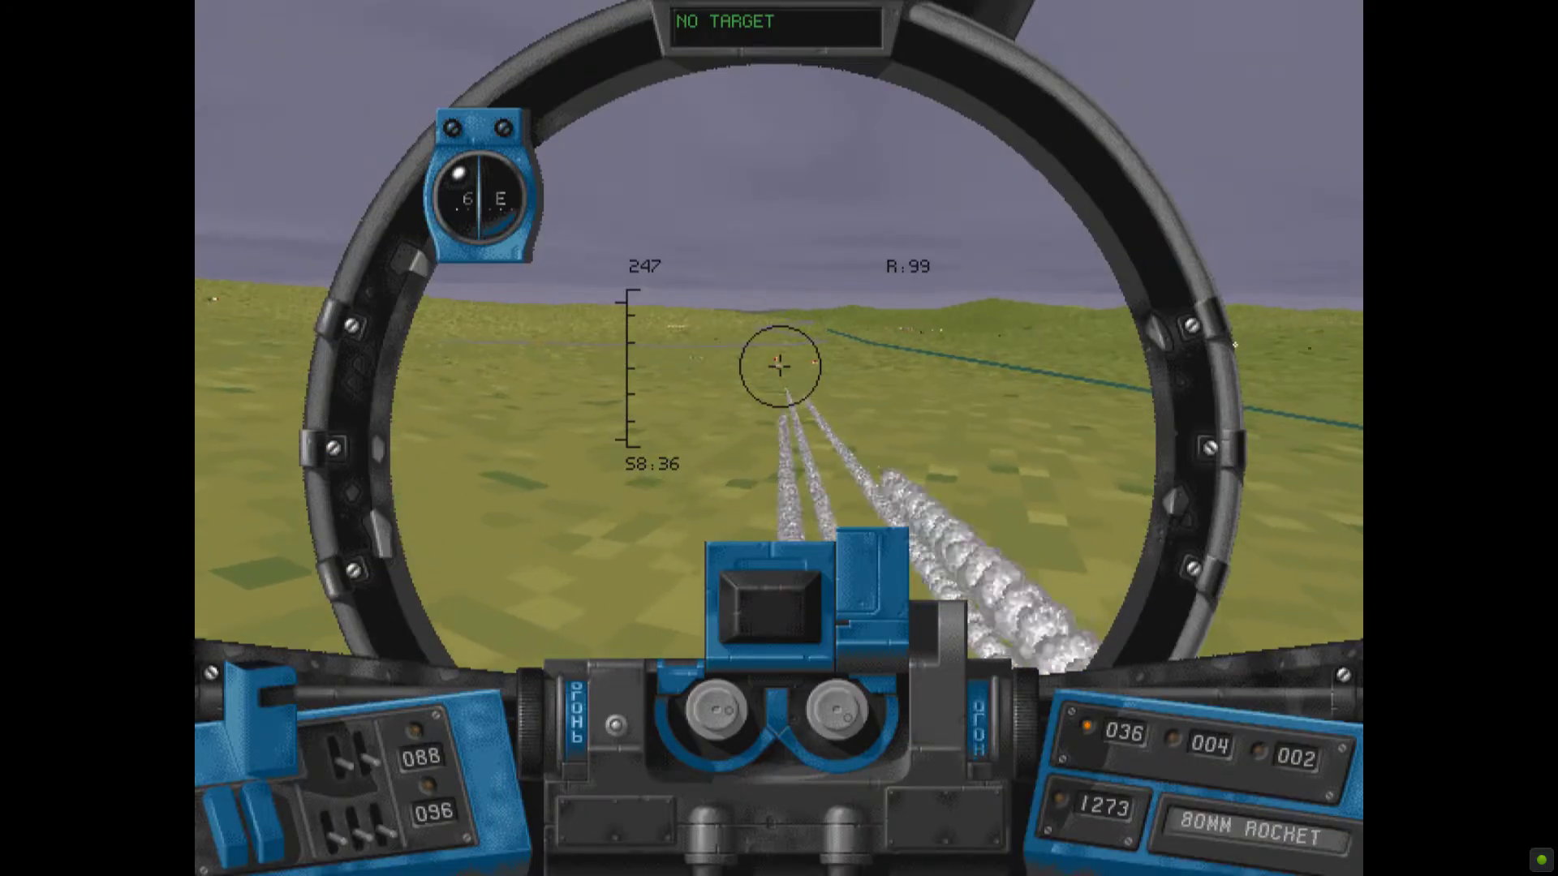
pyautogui.press('space')
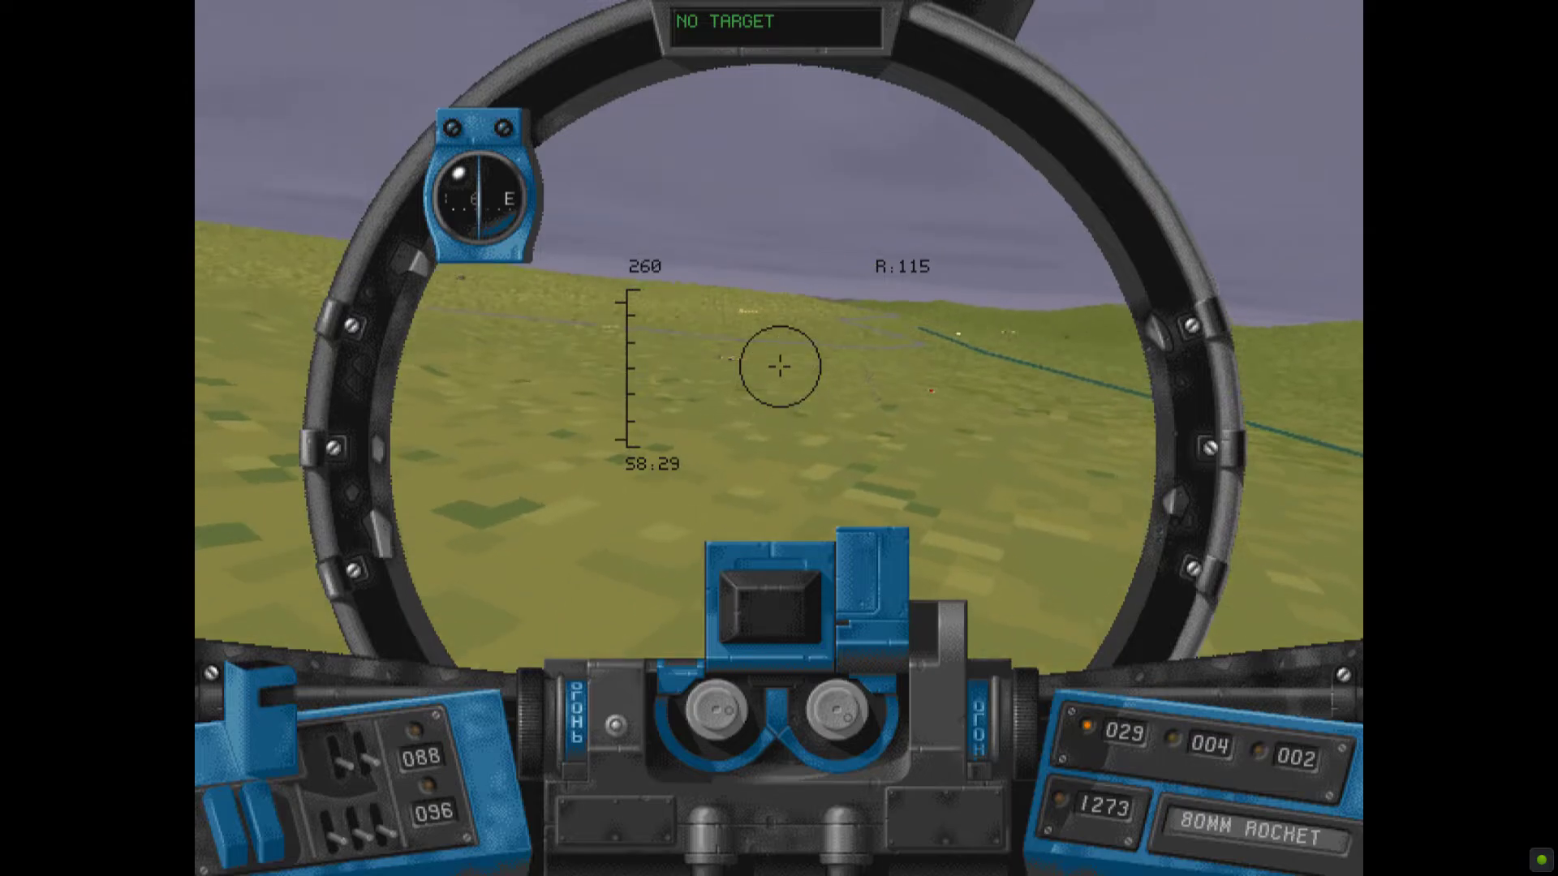
pyautogui.press('space')
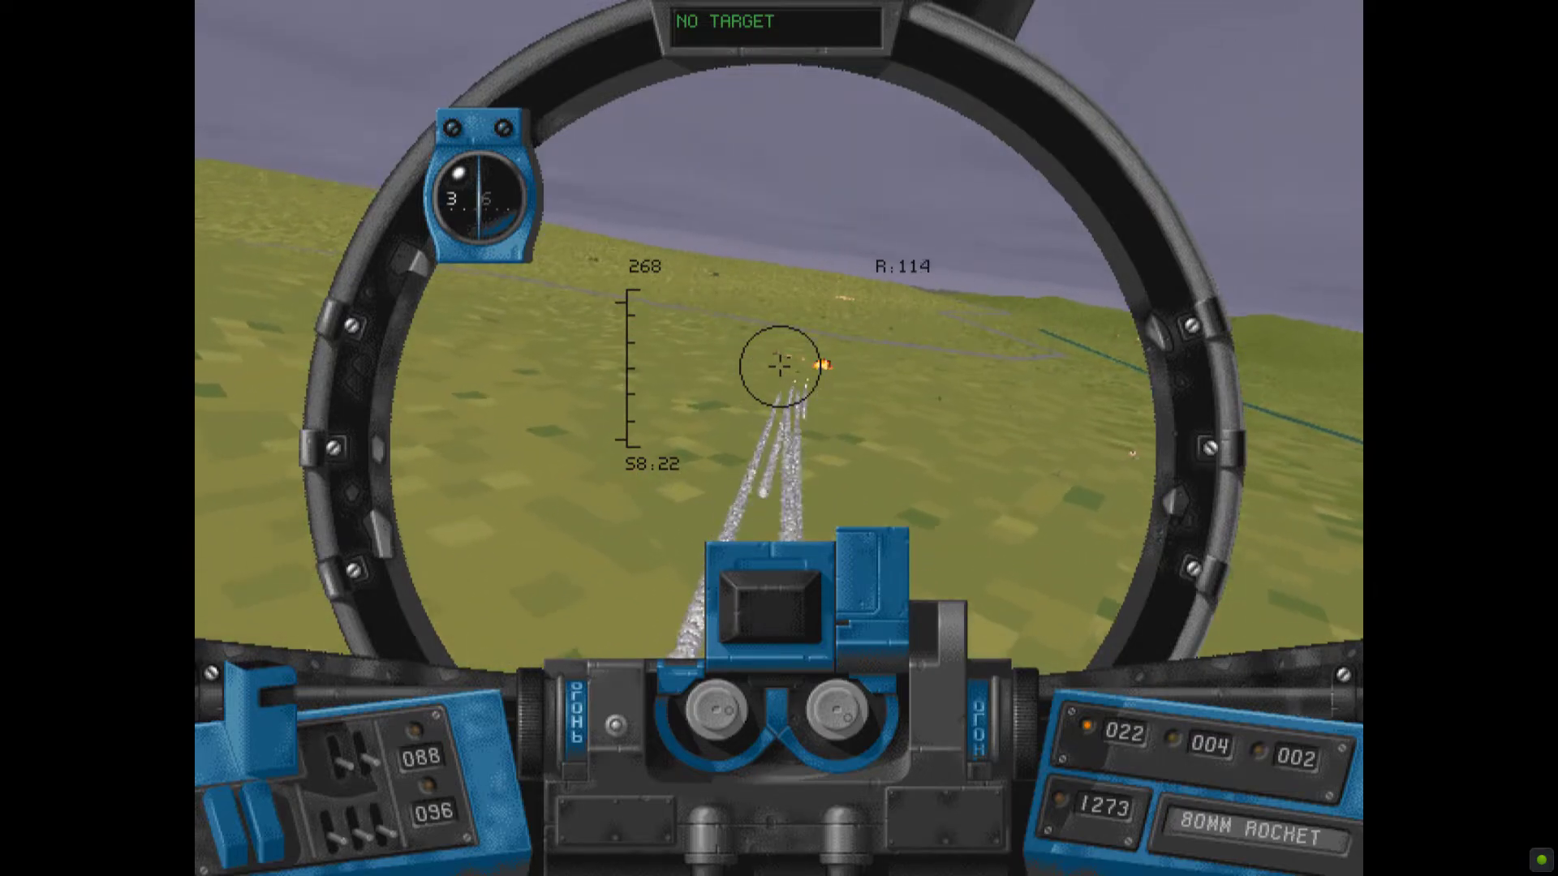
# Fire a last rocket salvo, cycle weapons back, and designate the MI24 HIND.
pyautogui.press('F1')
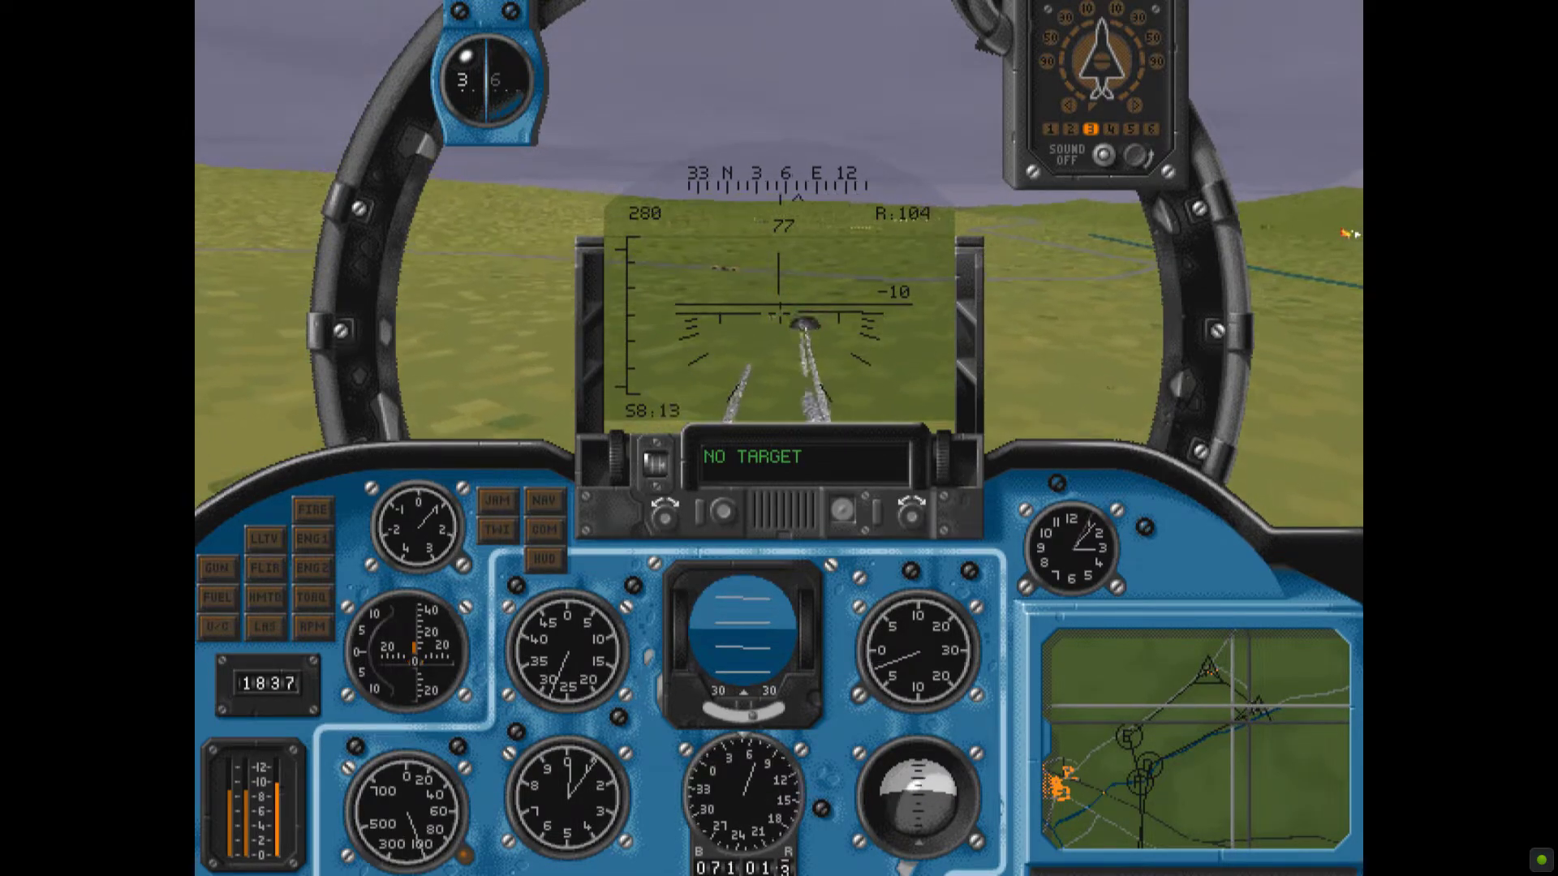
pyautogui.press('space')
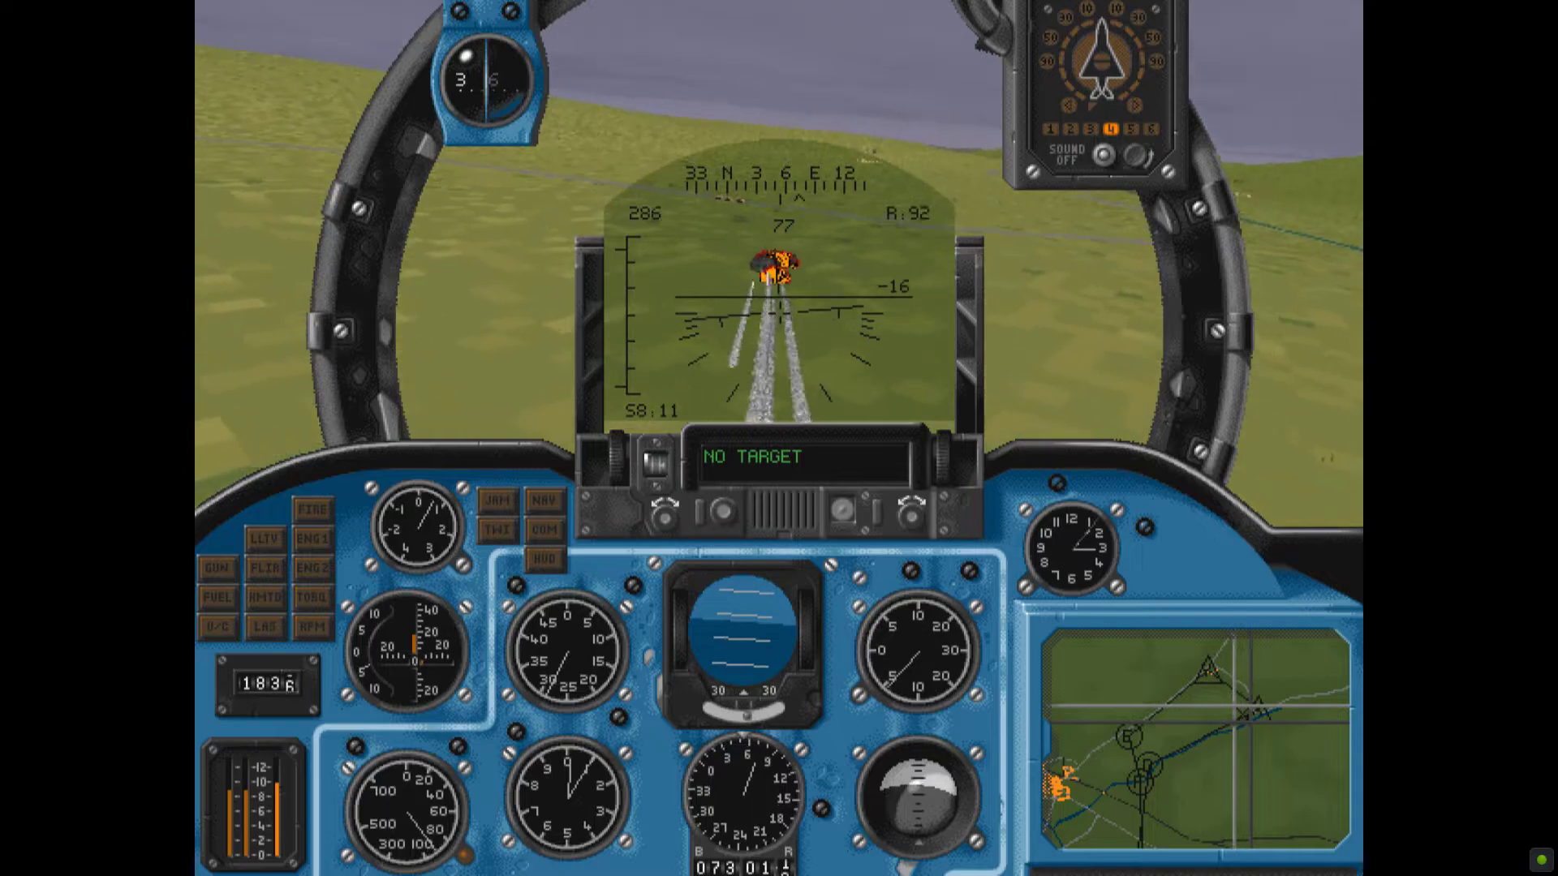
pyautogui.press('Return')
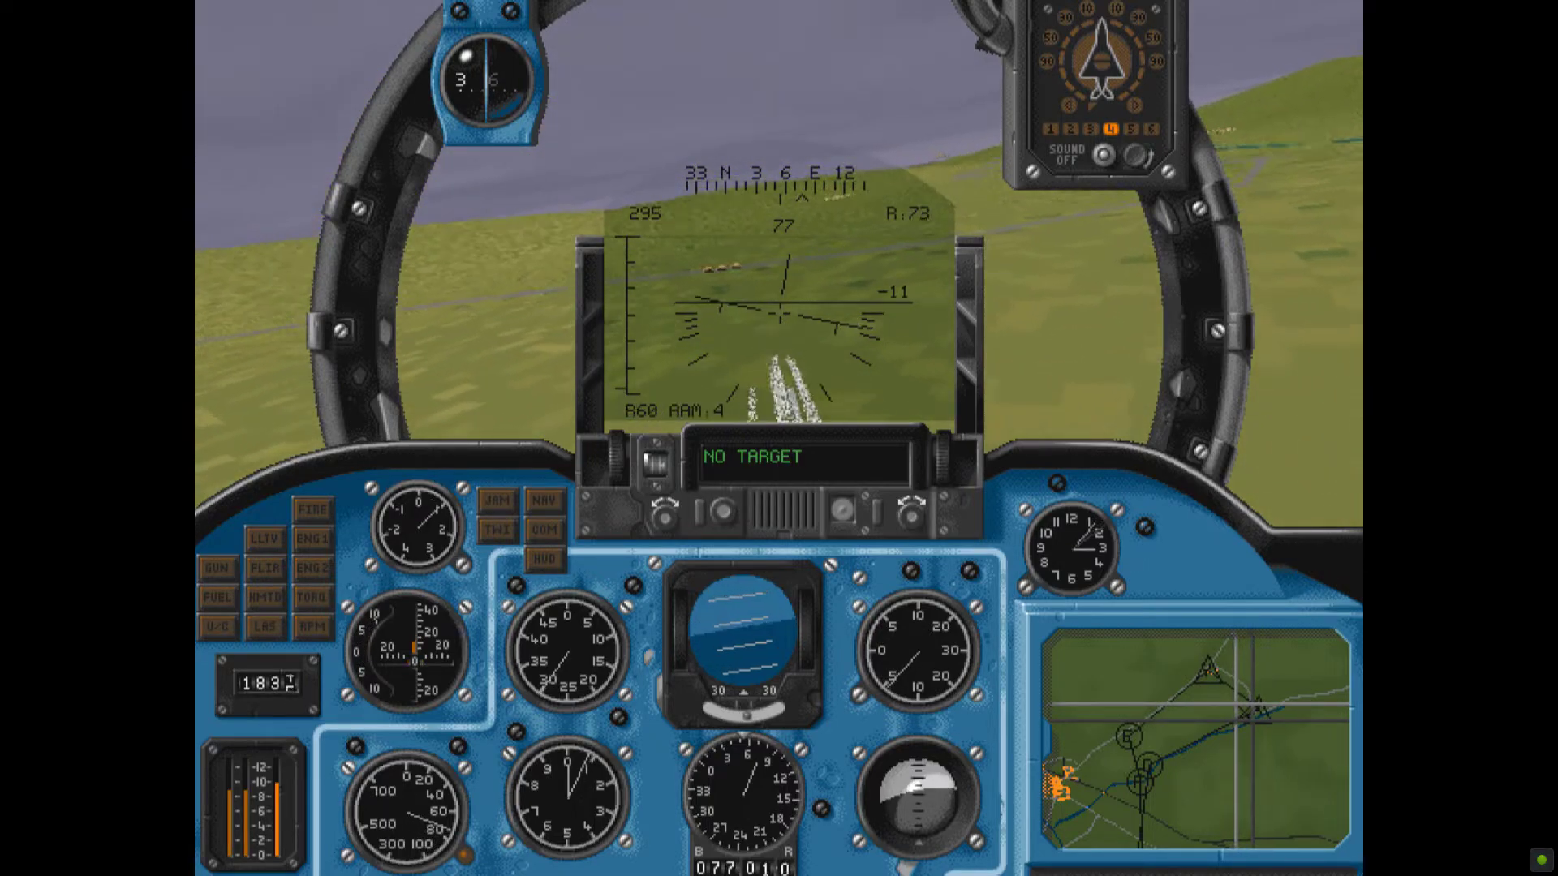
pyautogui.press('Return')
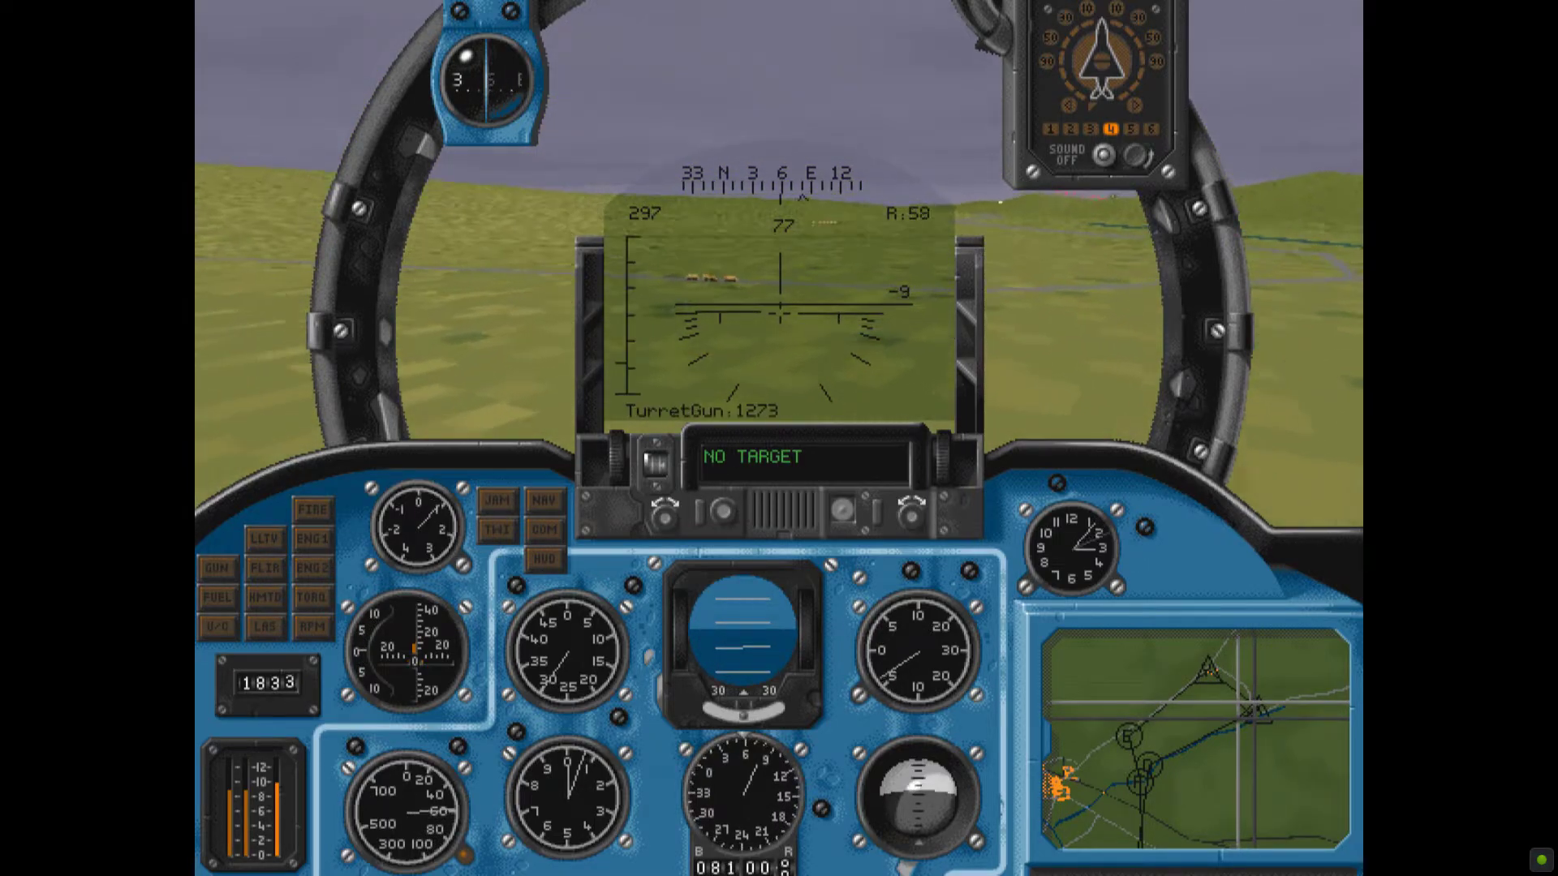
pyautogui.press('F1')
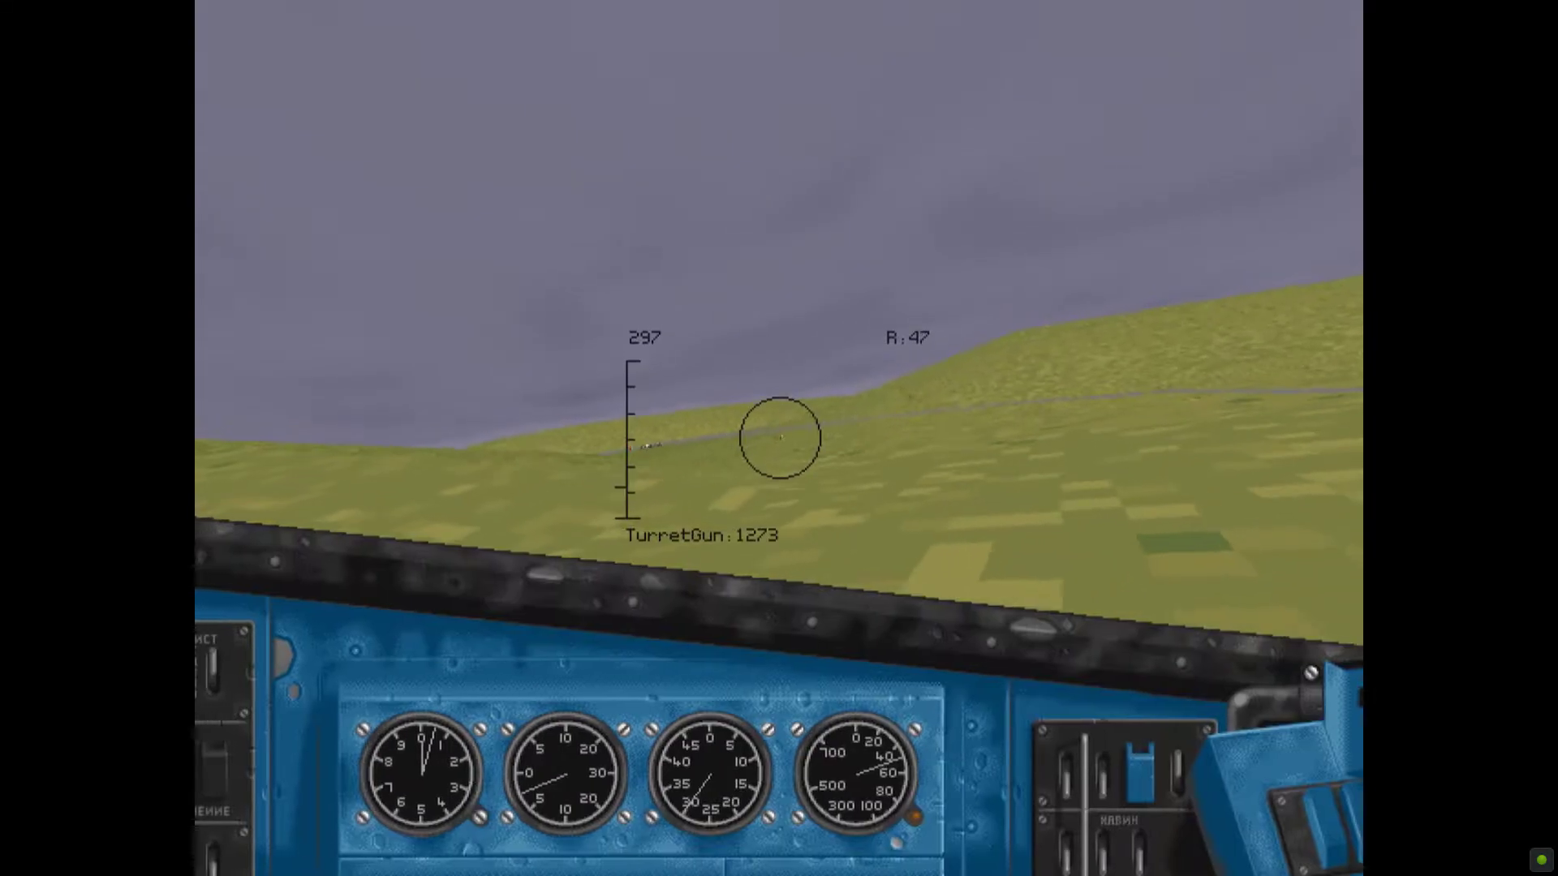
pyautogui.press('F2')
pyautogui.press('Tab')
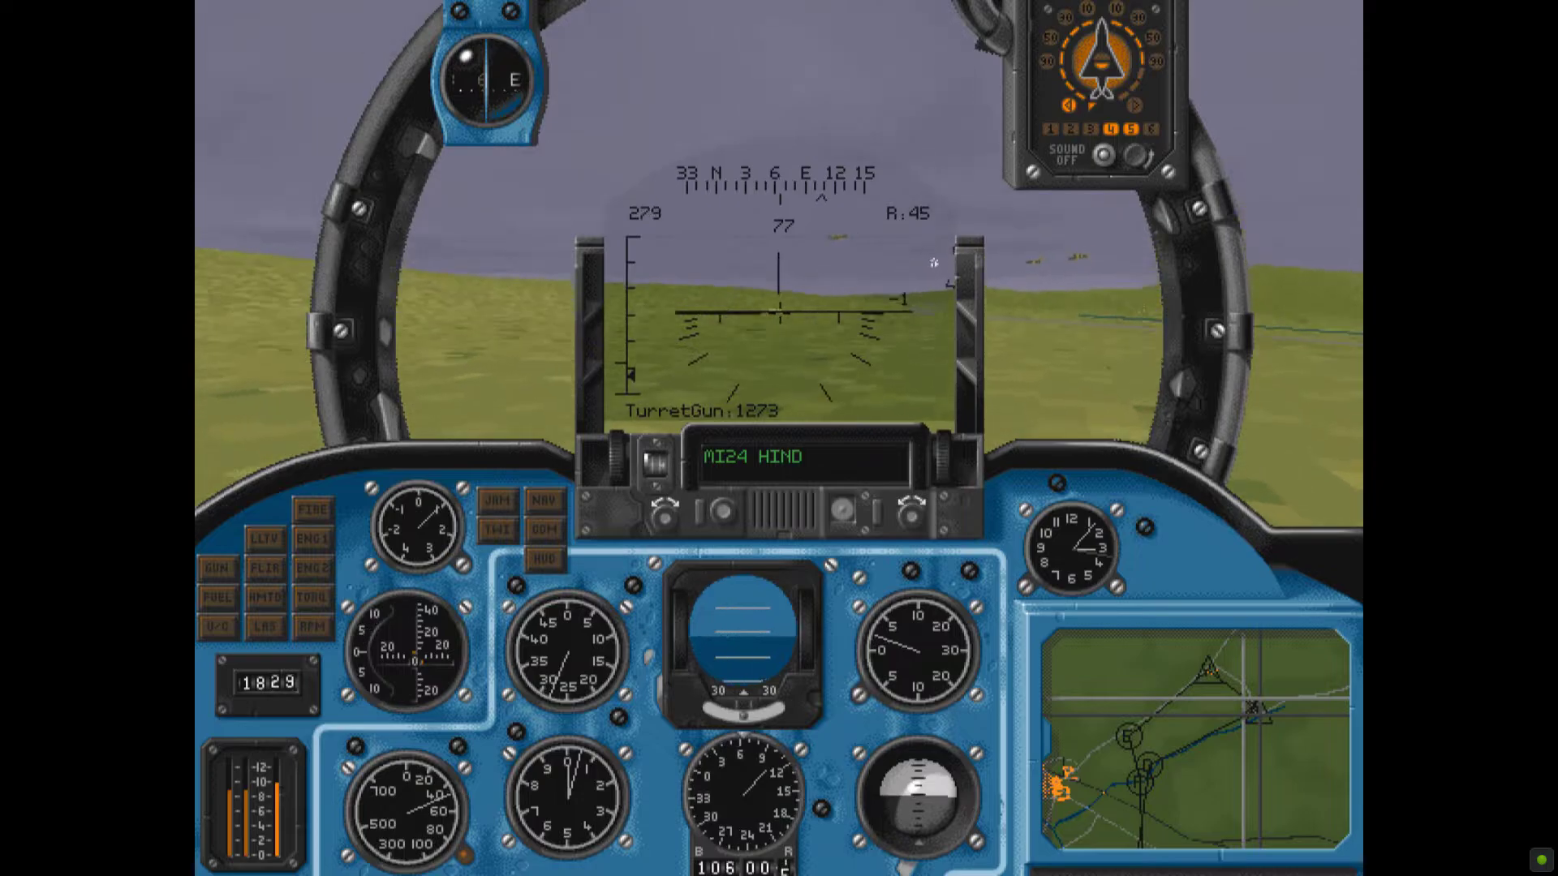
# Bank left toward the enemy, destroy the D30 with turret gunfire, then change weapons.
pyautogui.press('Left')
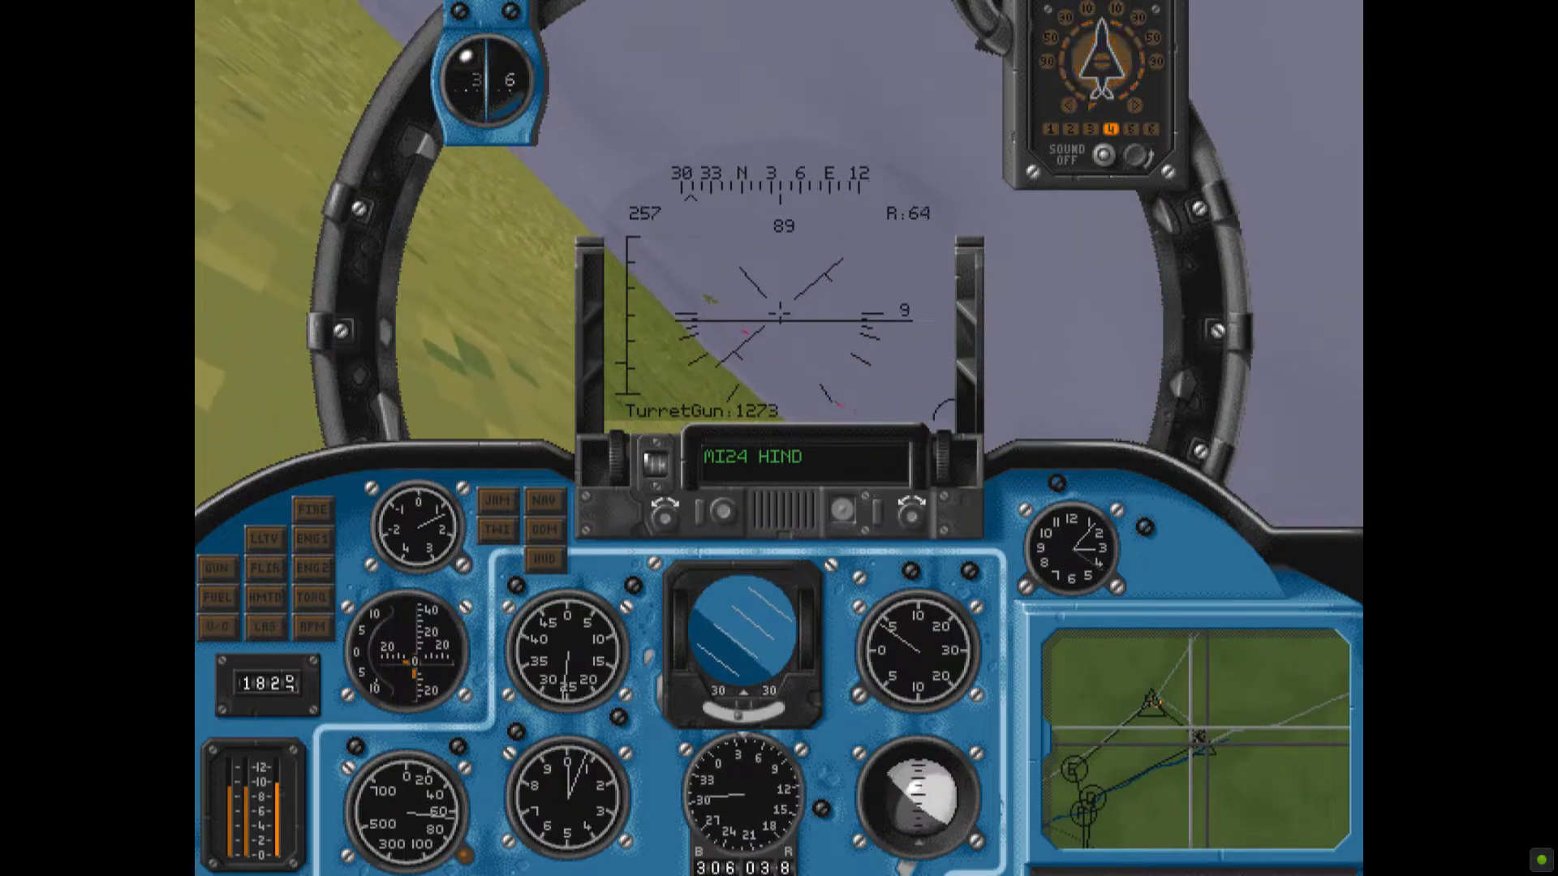
pyautogui.press('F2')
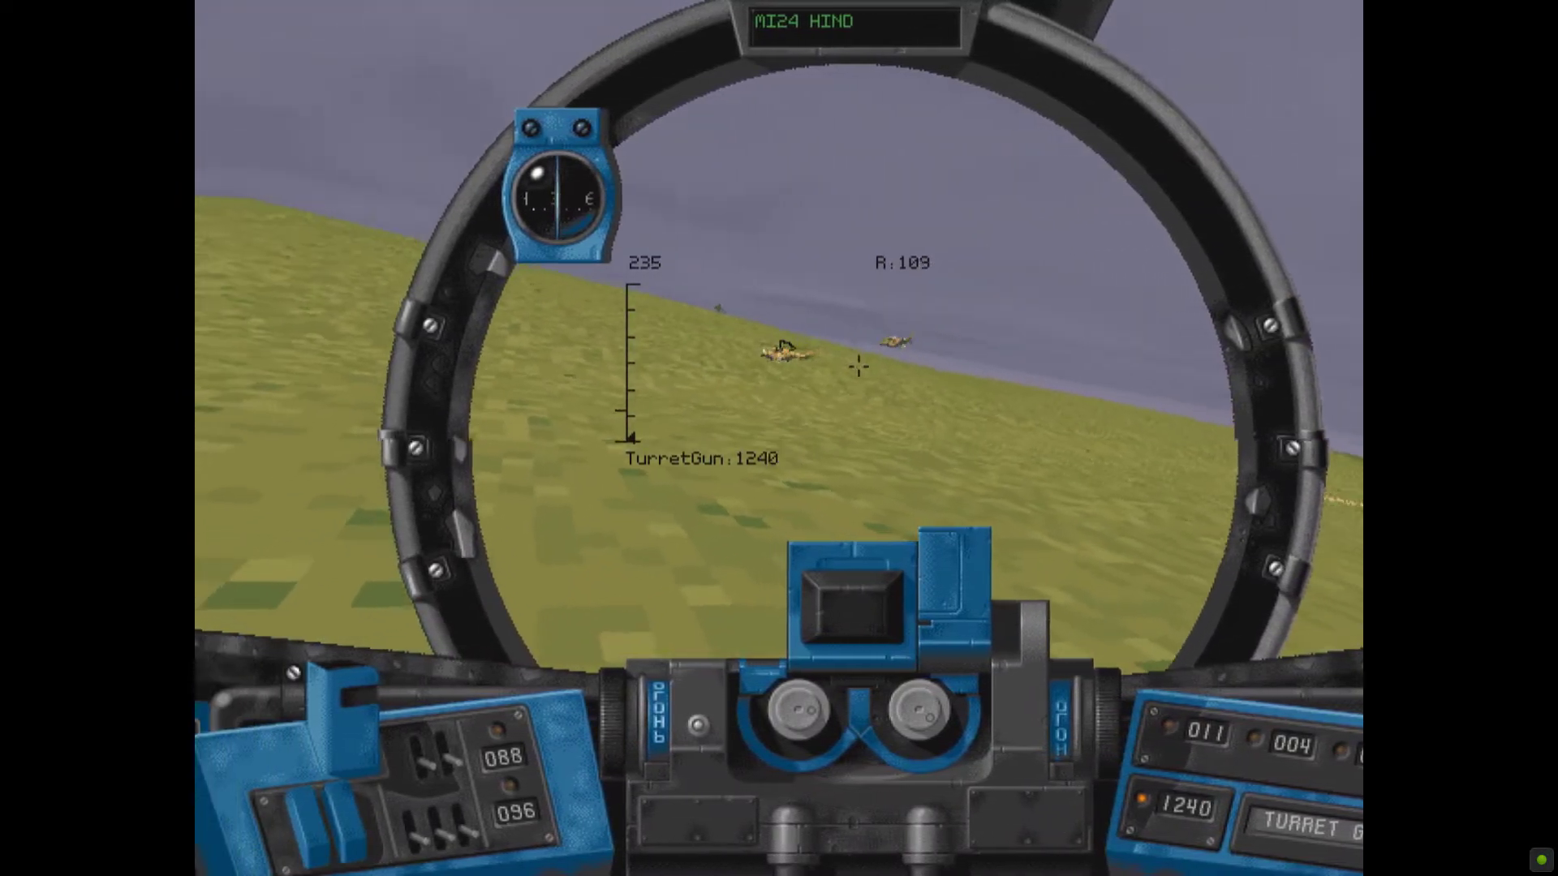
pyautogui.press('F1')
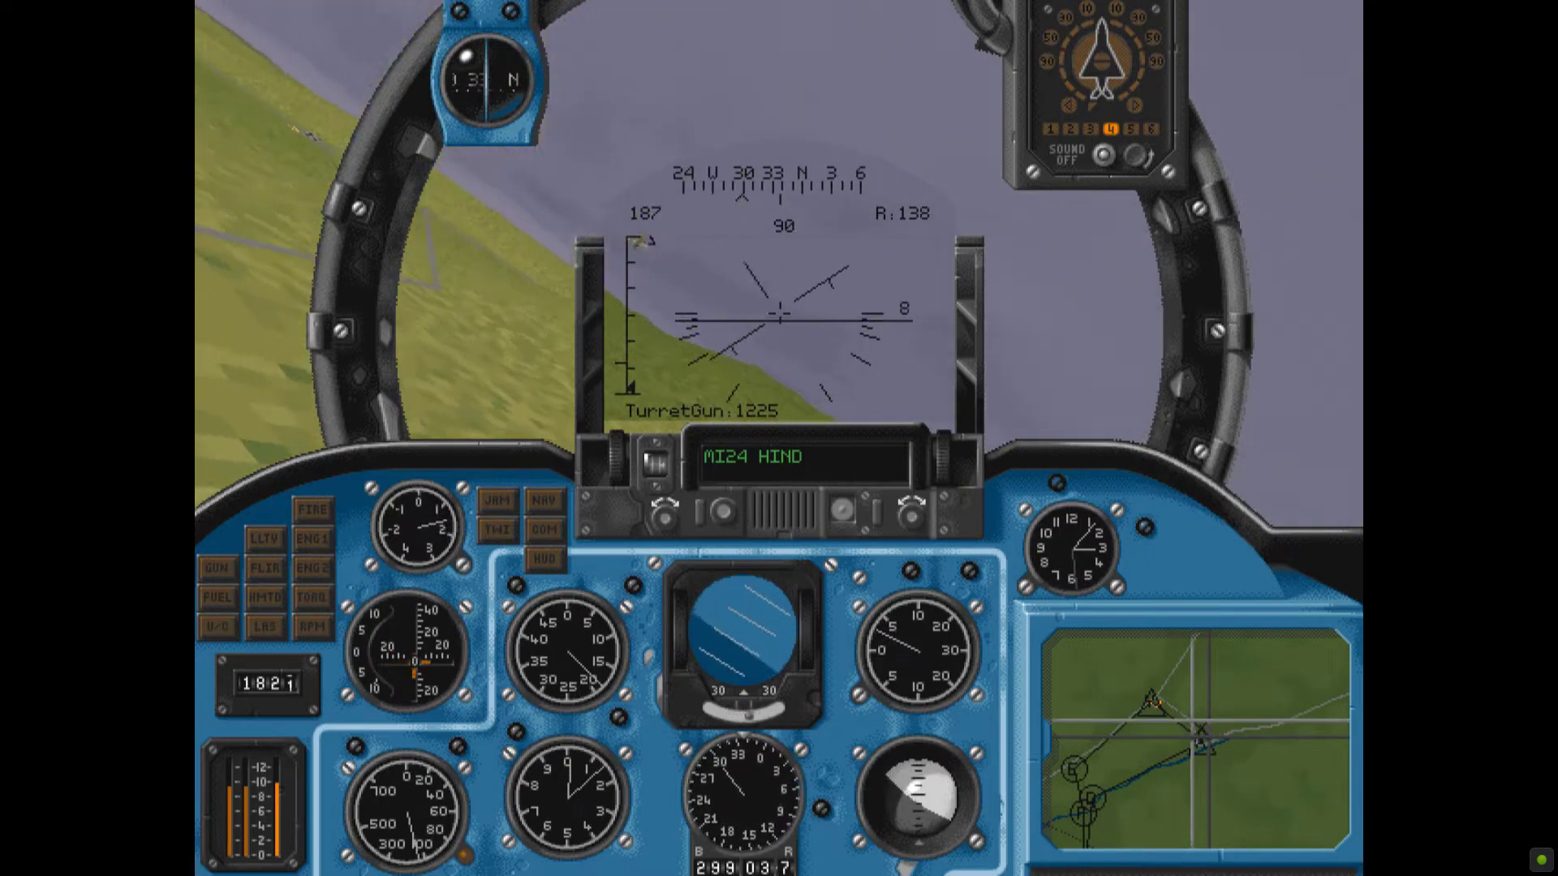
pyautogui.press('space')
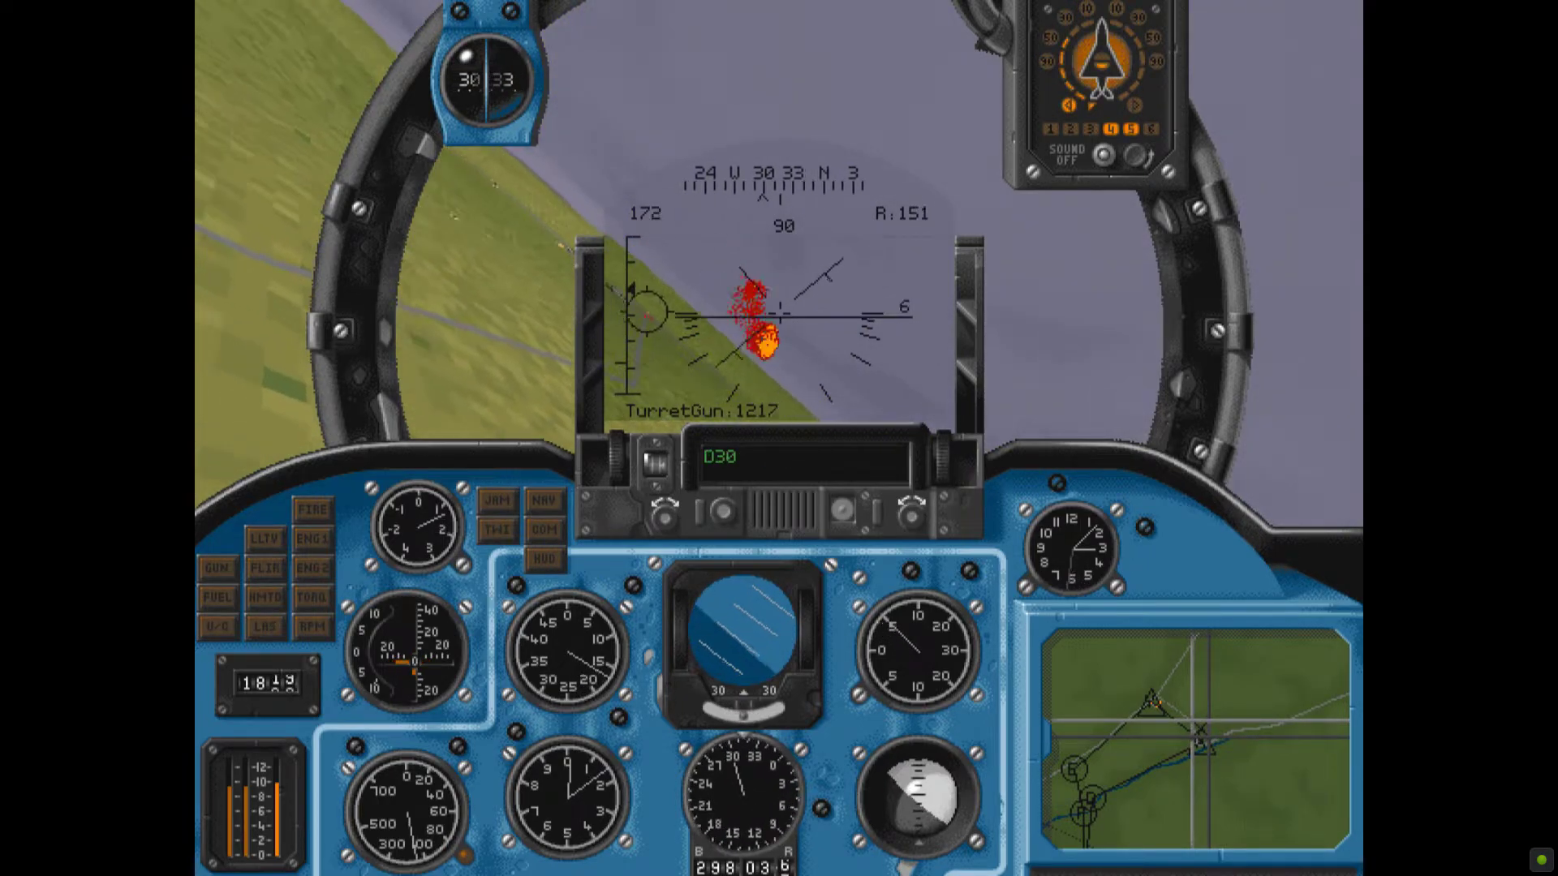
pyautogui.press('space')
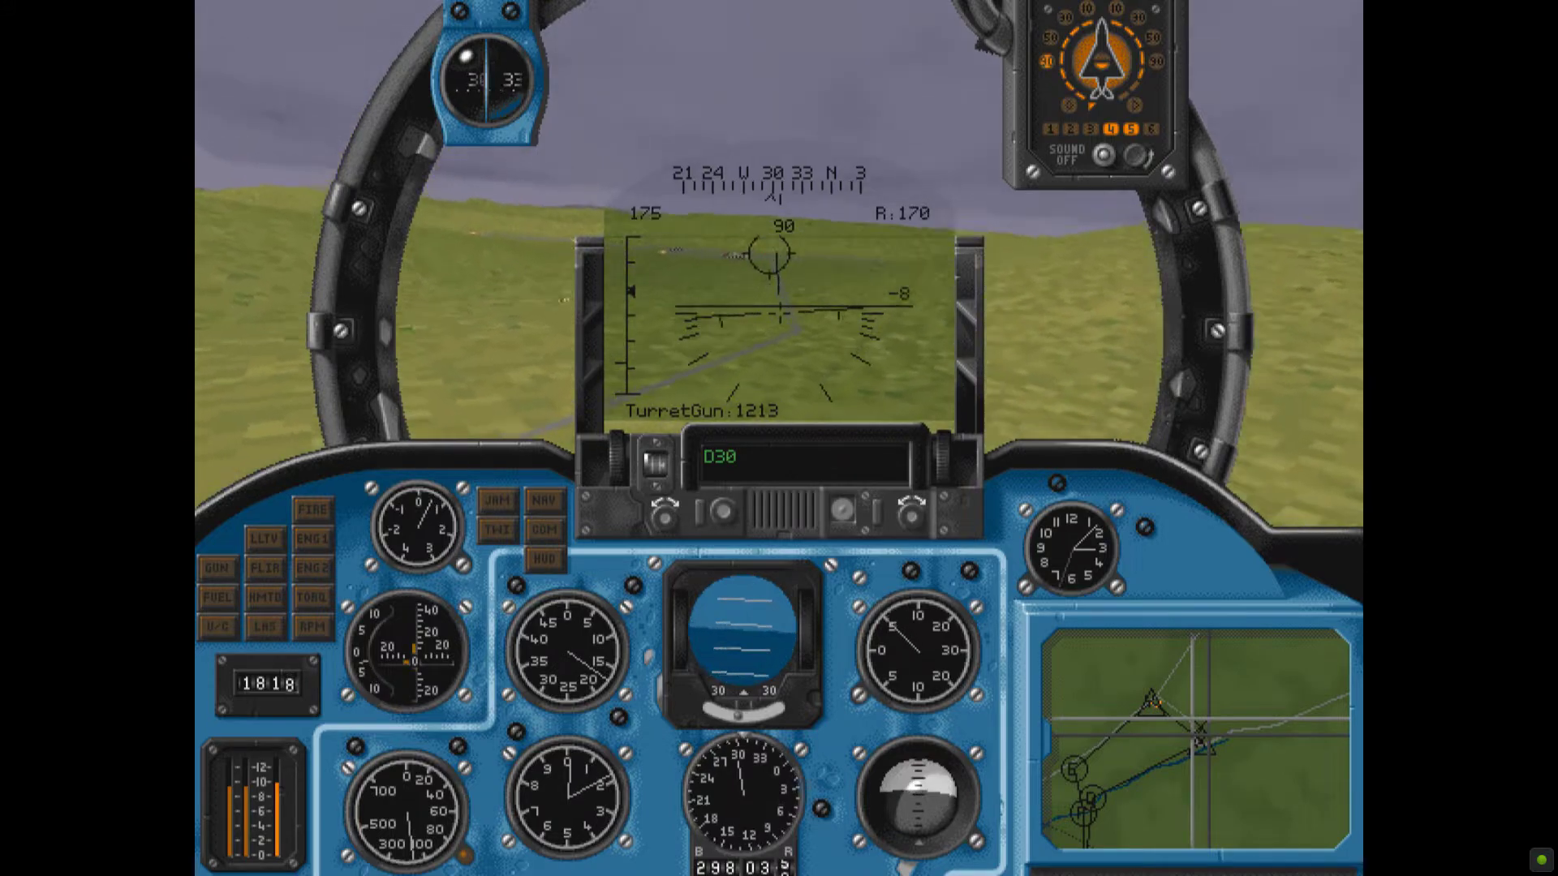
pyautogui.press('Return')
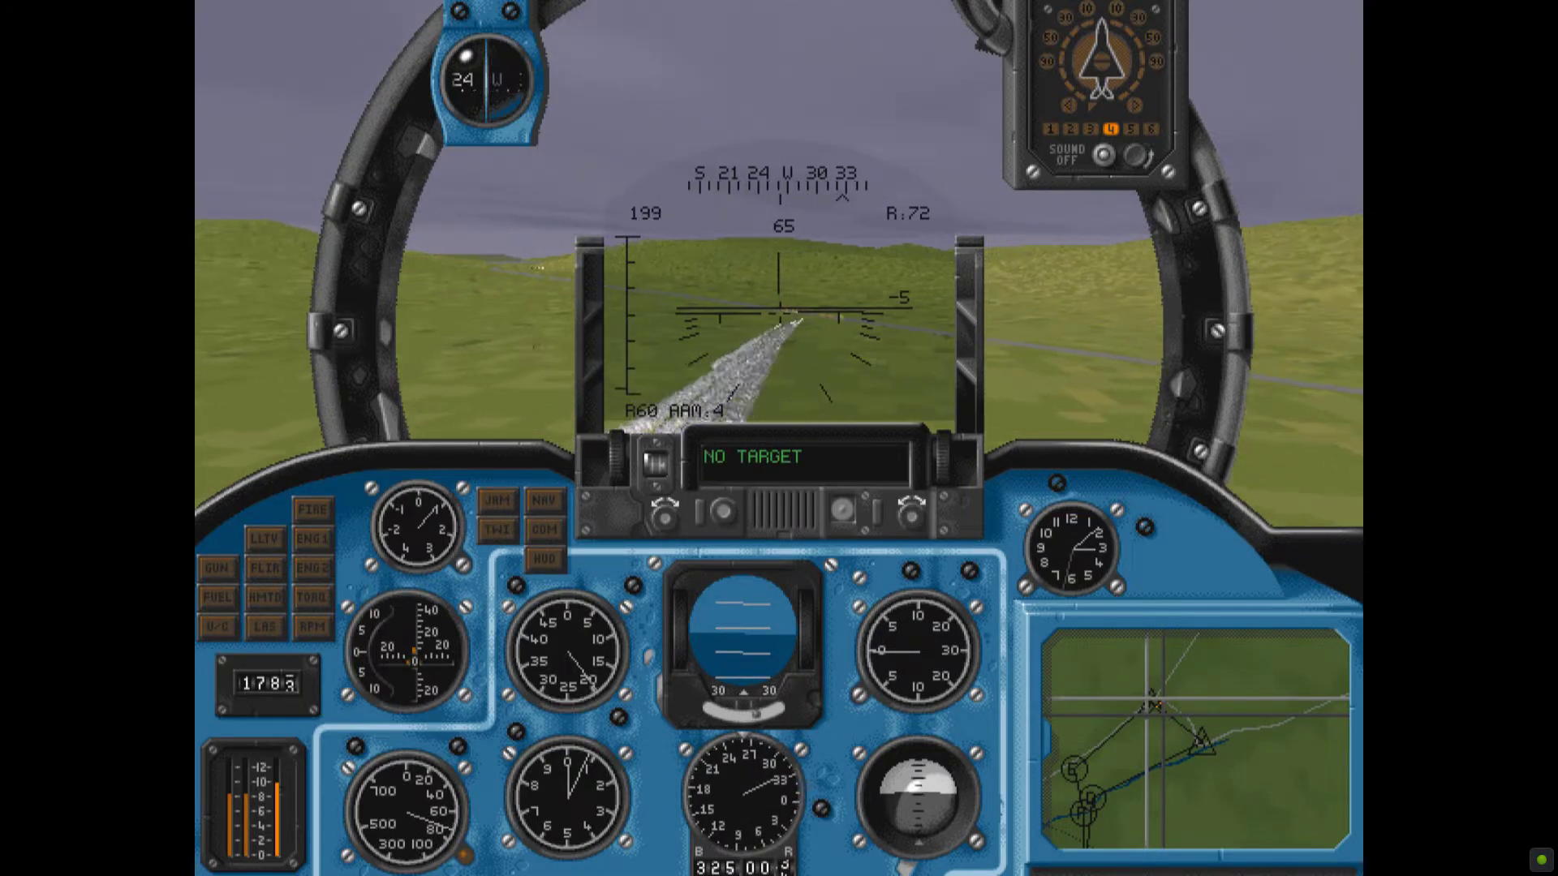
# Target the ZSU23 and T62 tank, firing turret bursts at the T62.
pyautogui.press('Return')
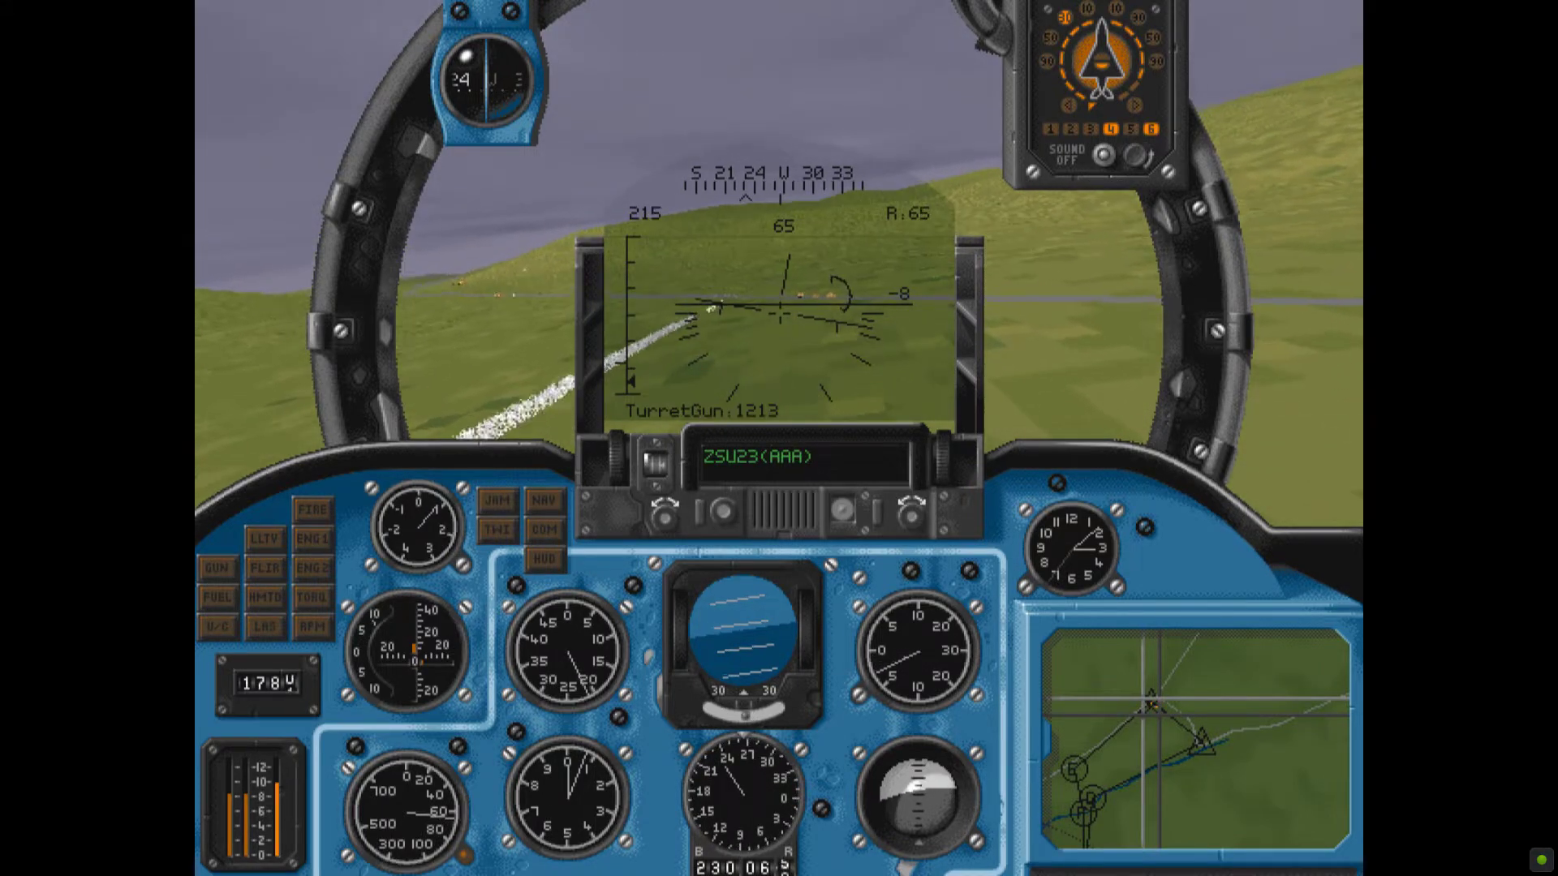
pyautogui.press('Return')
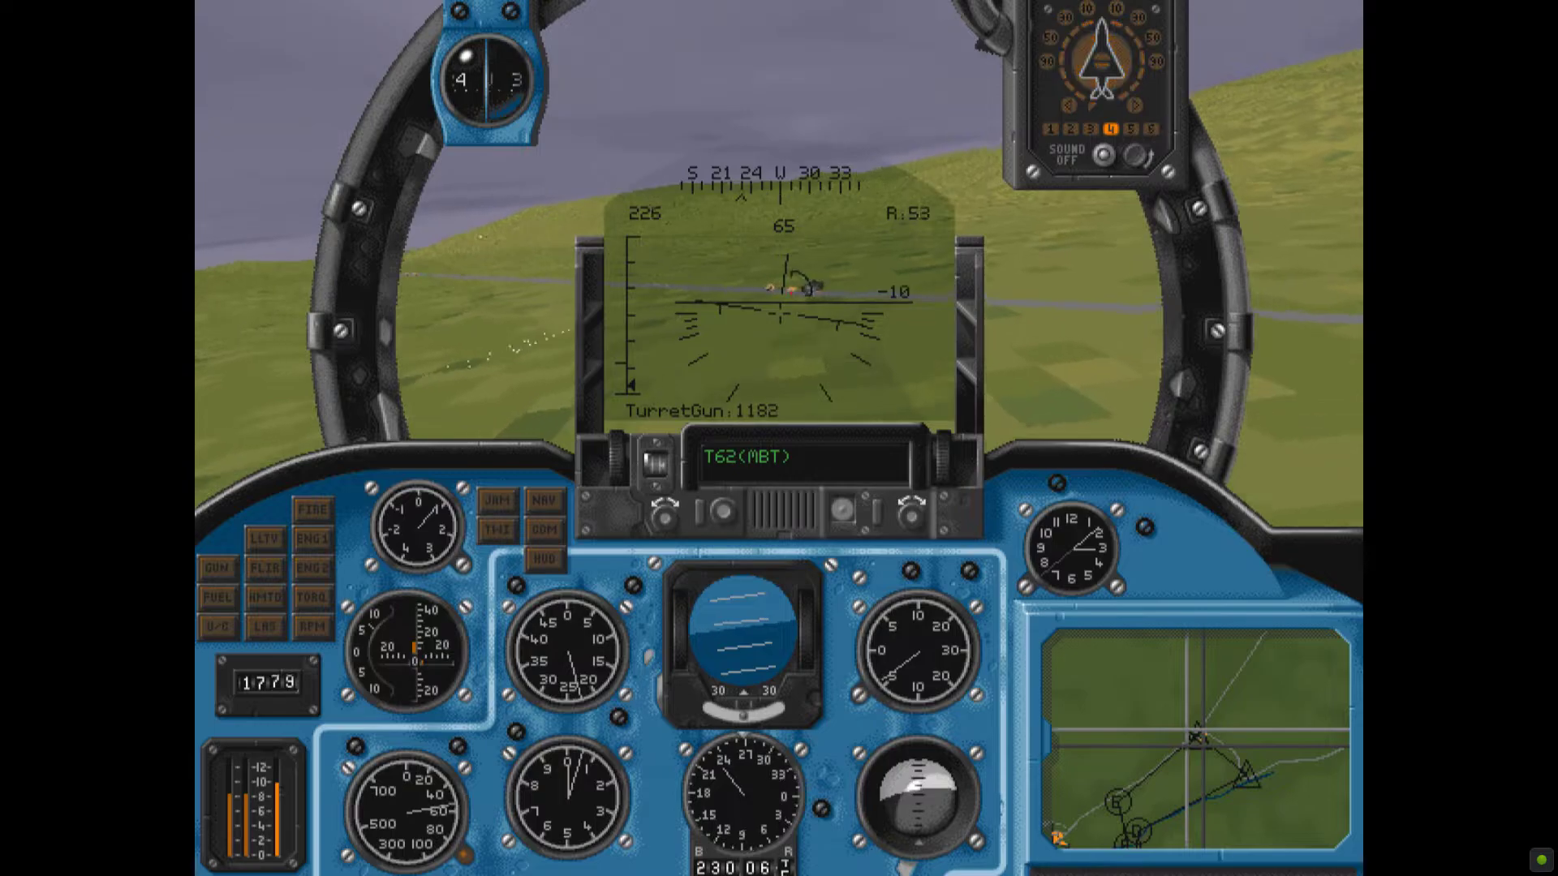
pyautogui.press('space')
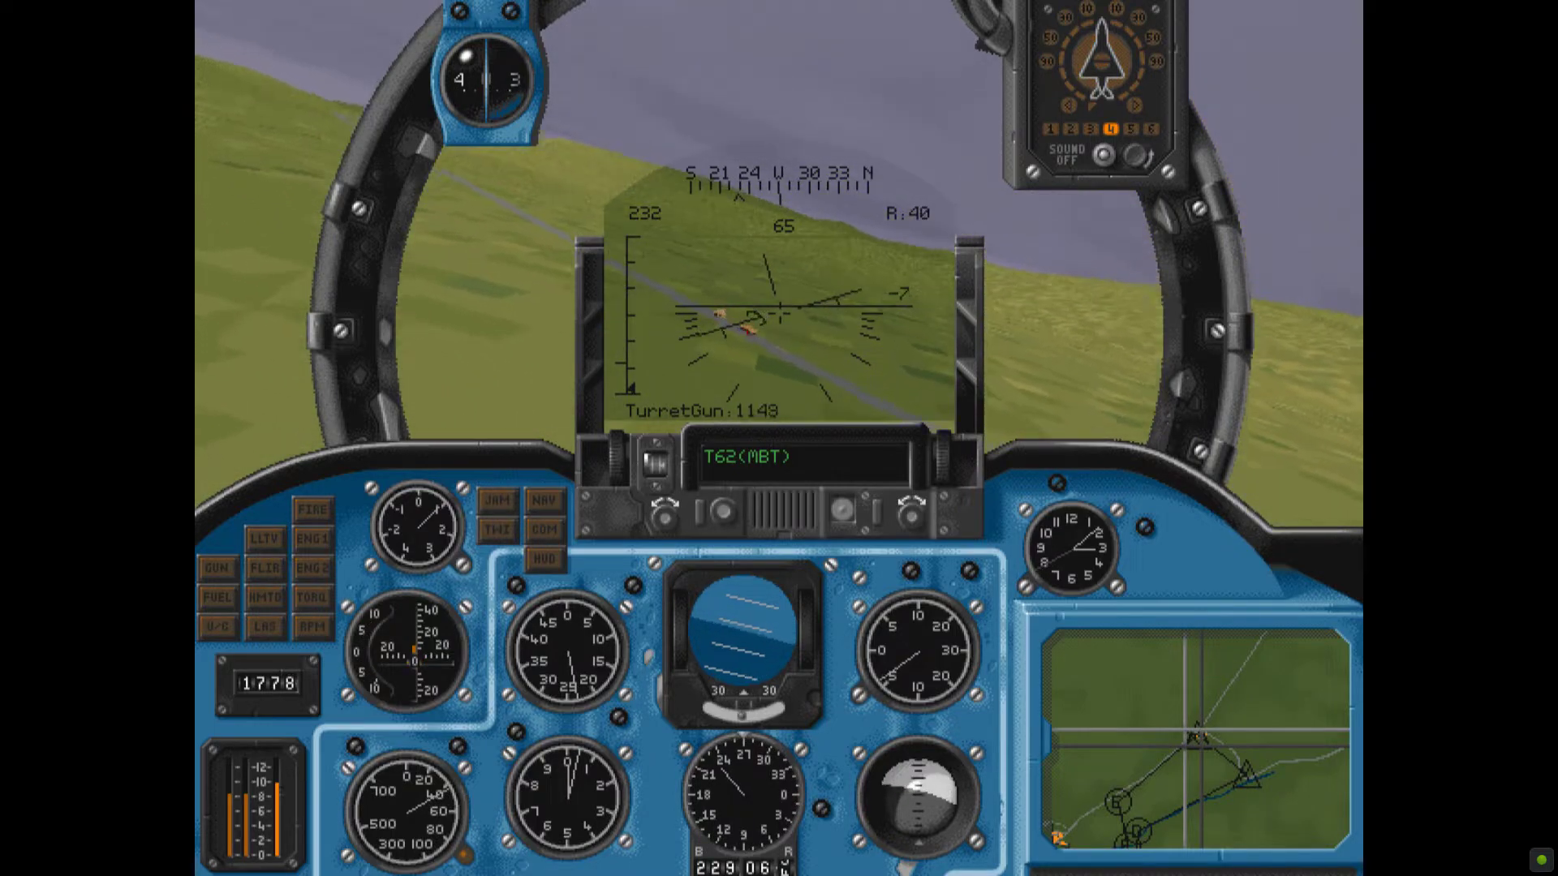
pyautogui.press('space')
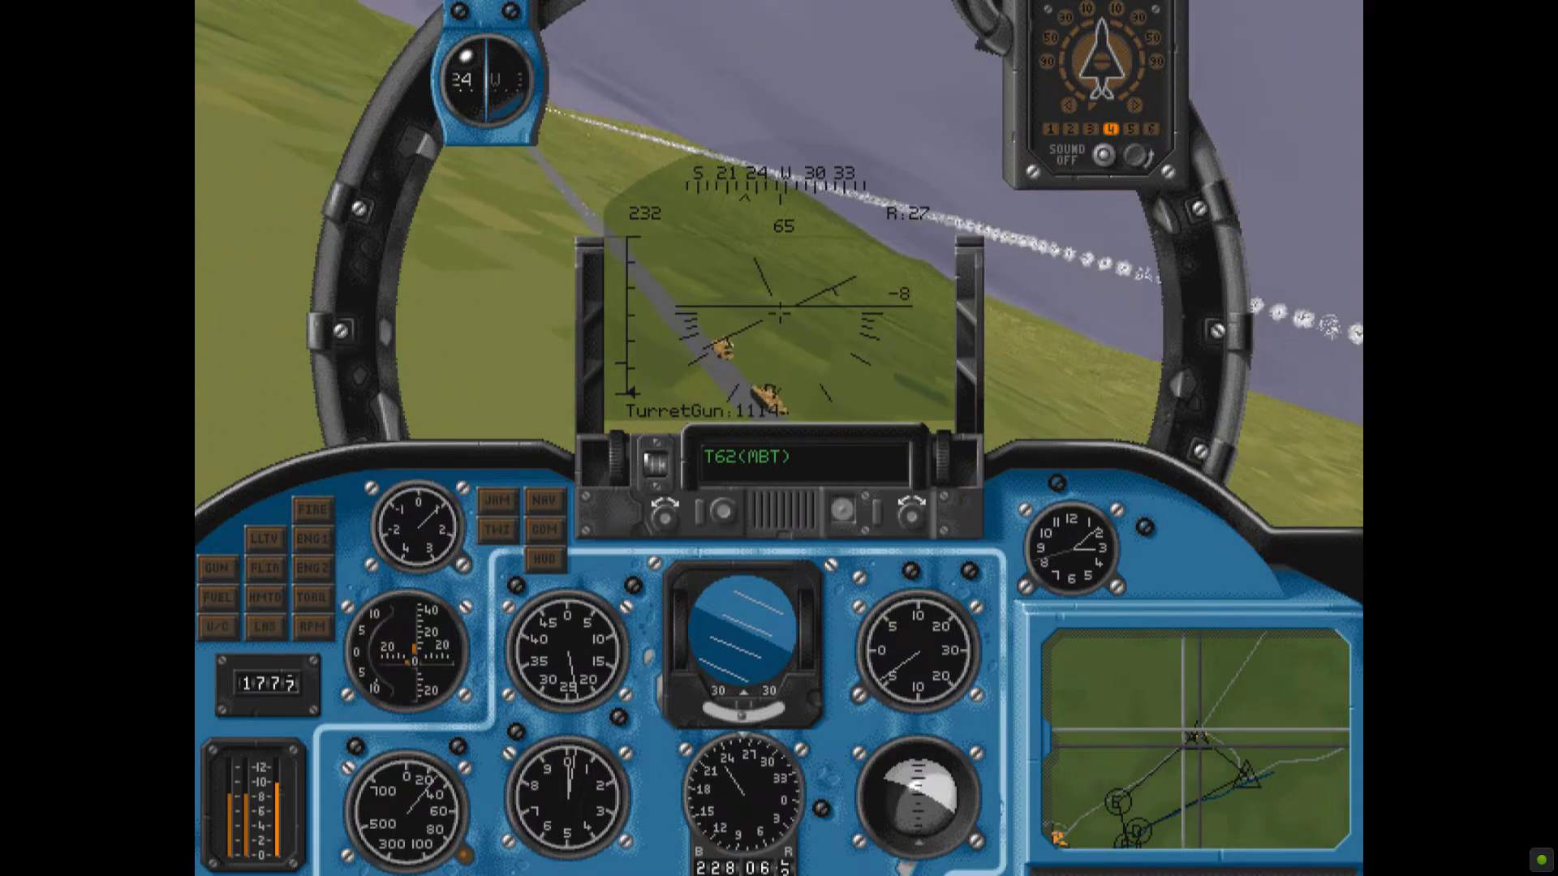
pyautogui.press('space')
pyautogui.press('Return')
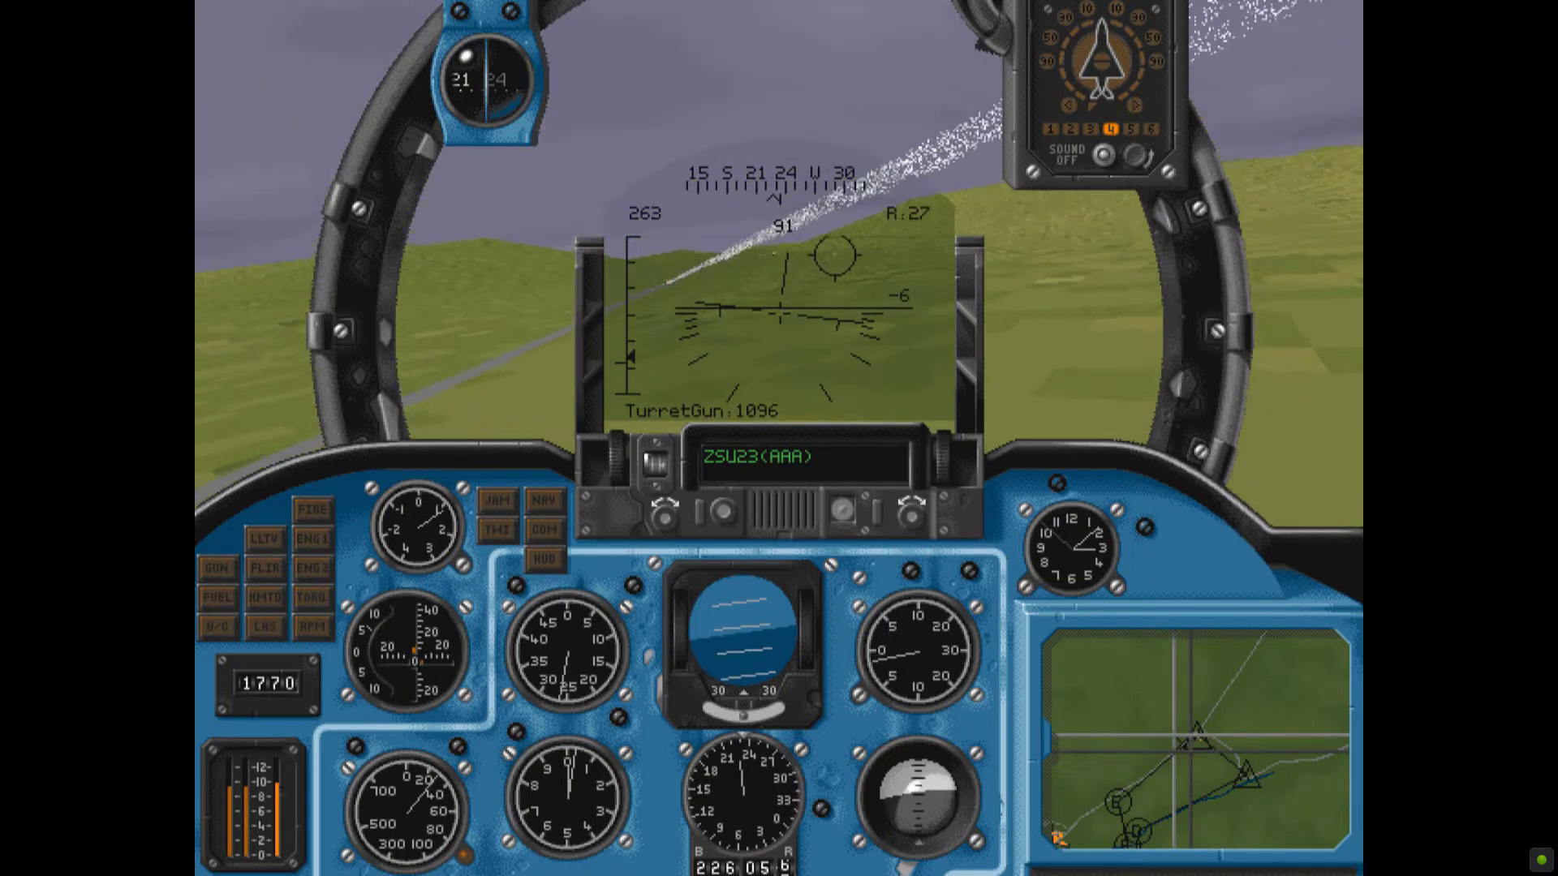
# Strafe the ZSU23 and the trucks with the turret gun, rolling right to line up.
pyautogui.press('space')
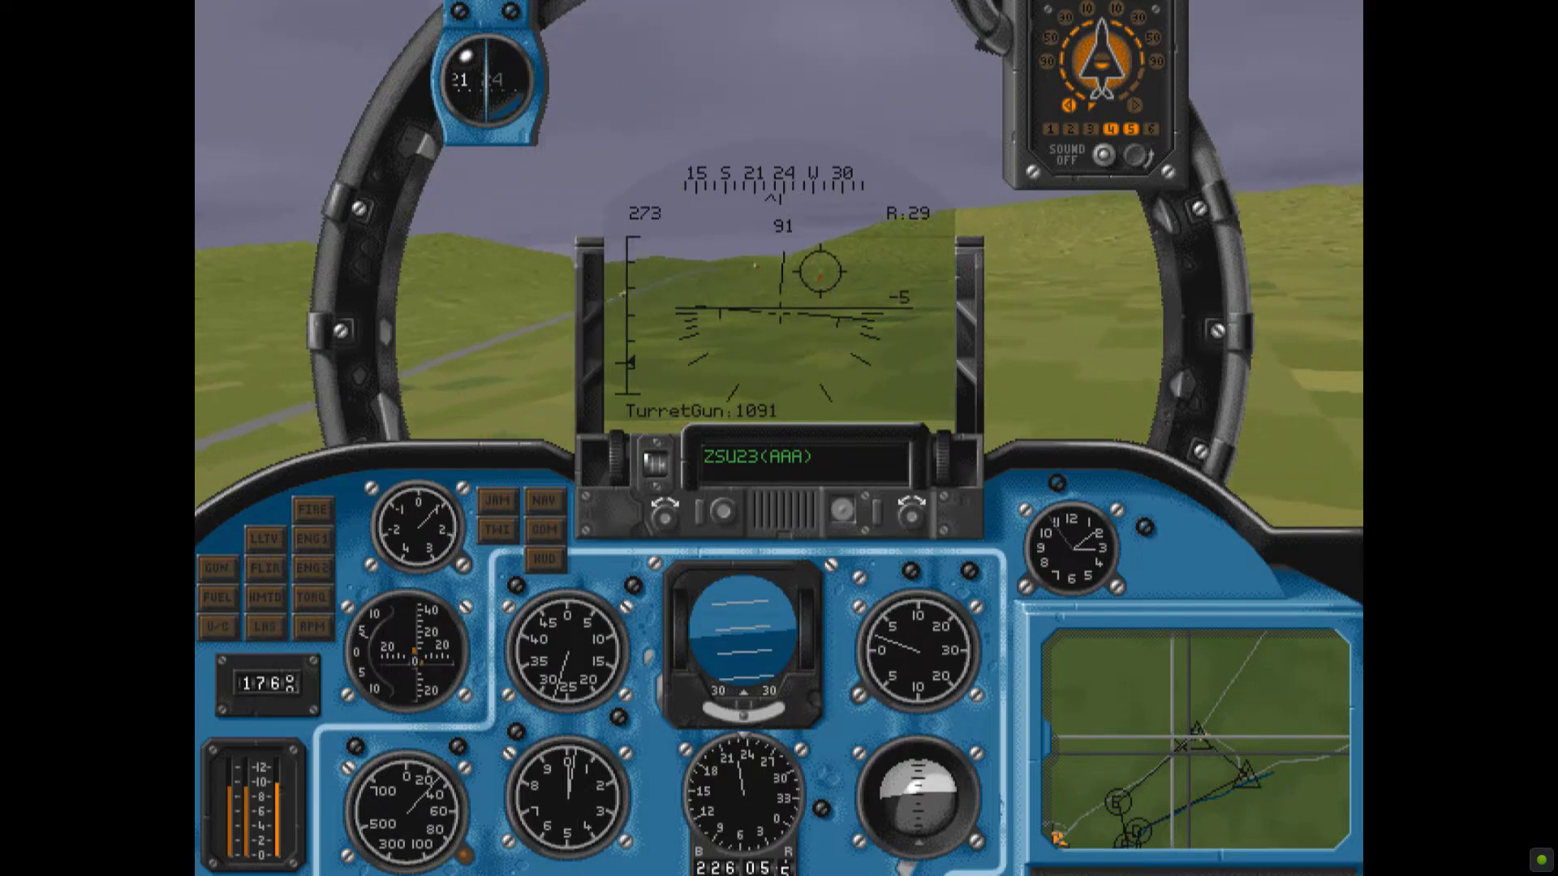
pyautogui.press('space')
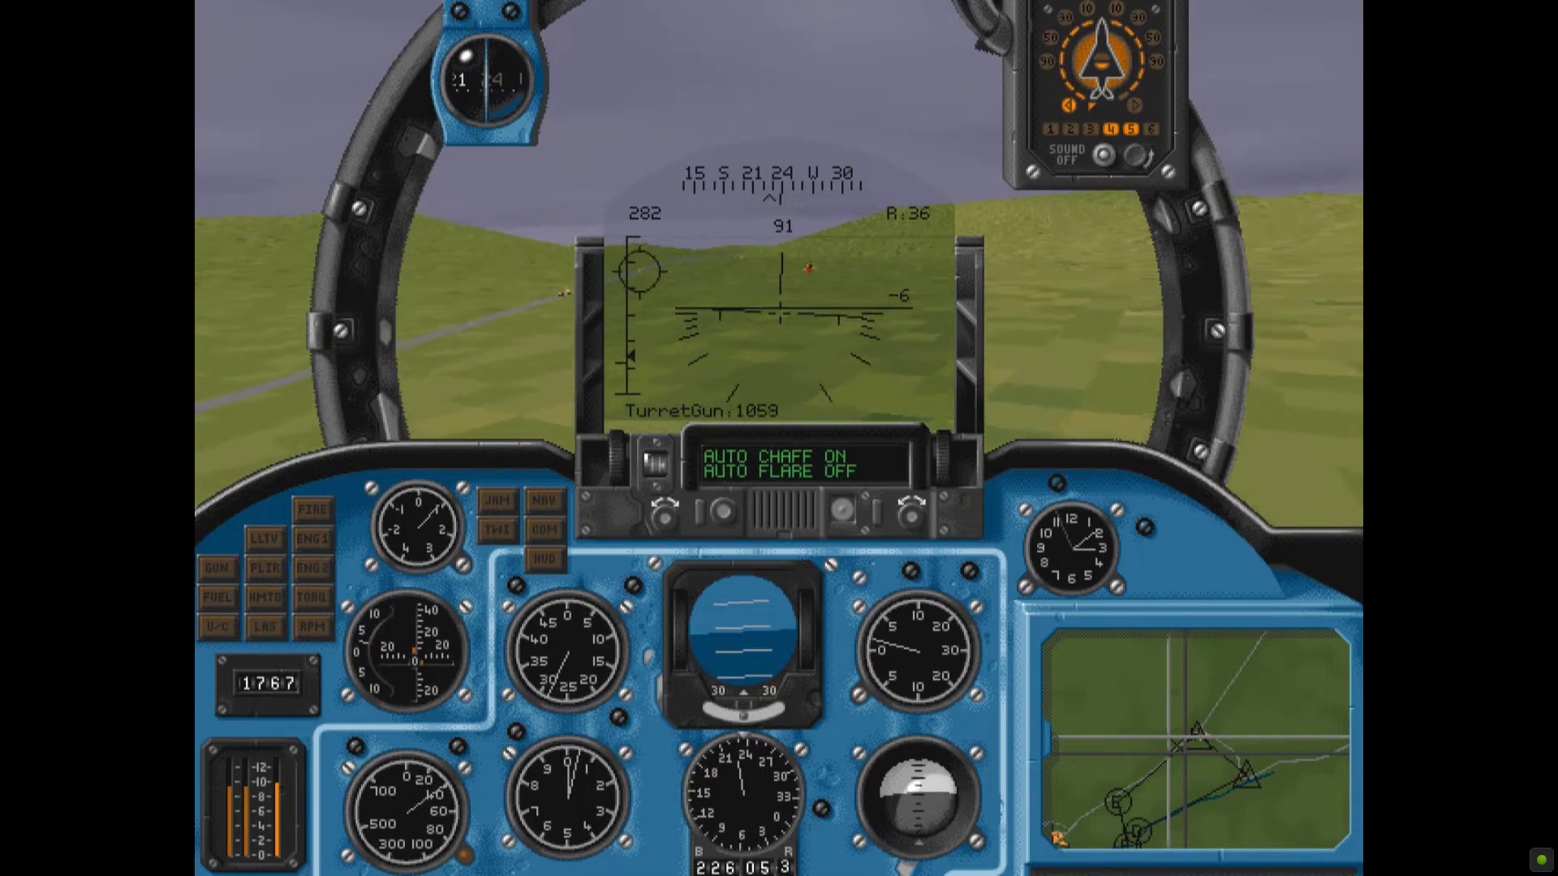
pyautogui.press('Right')
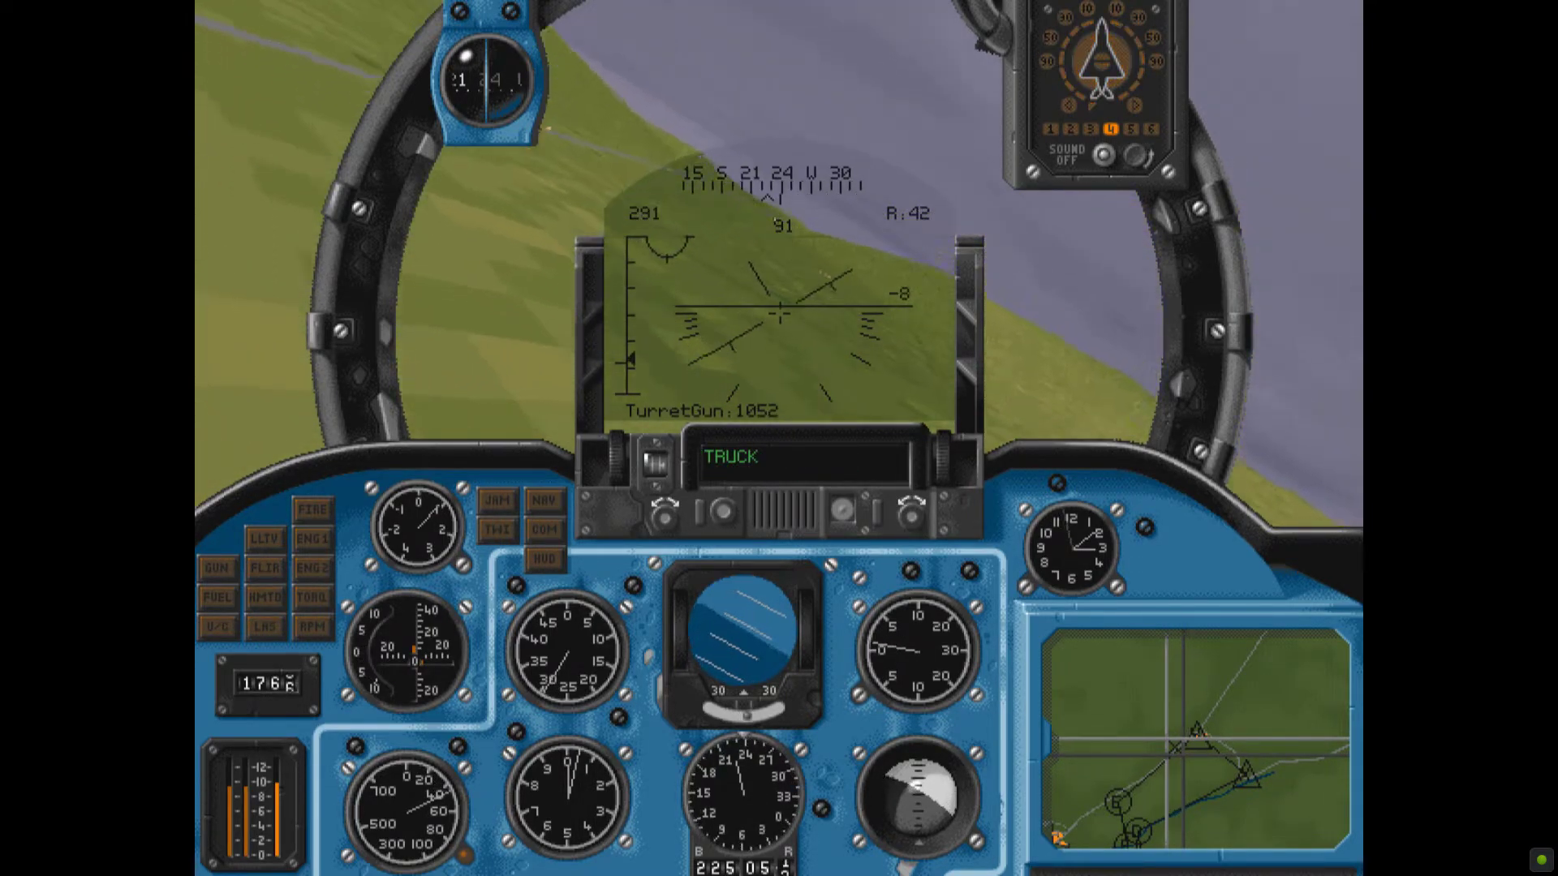
pyautogui.press('space')
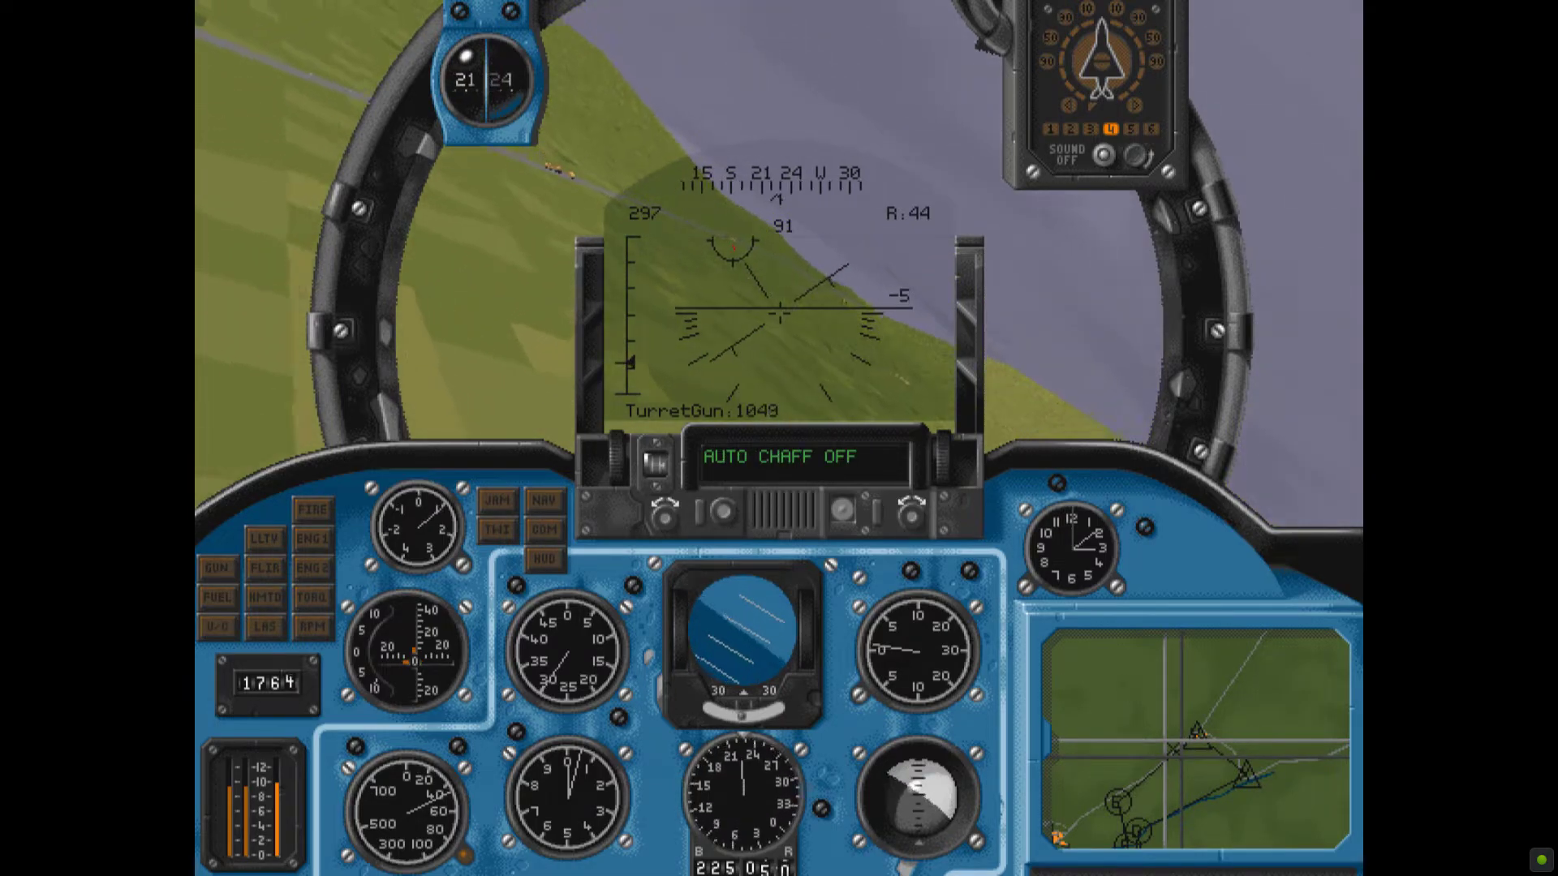
pyautogui.press('space')
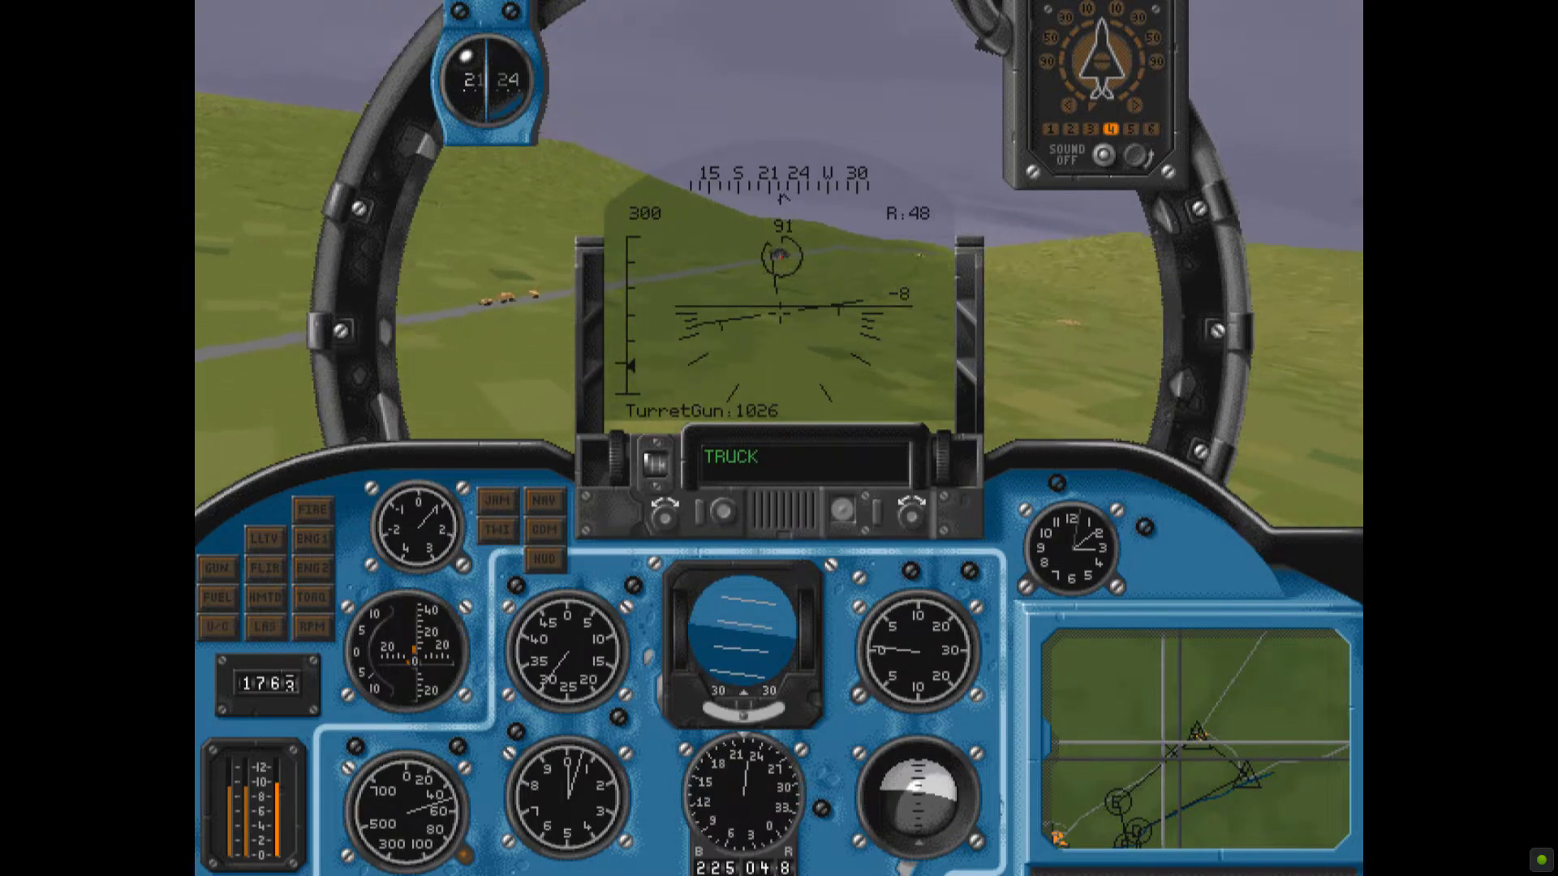
pyautogui.press('space')
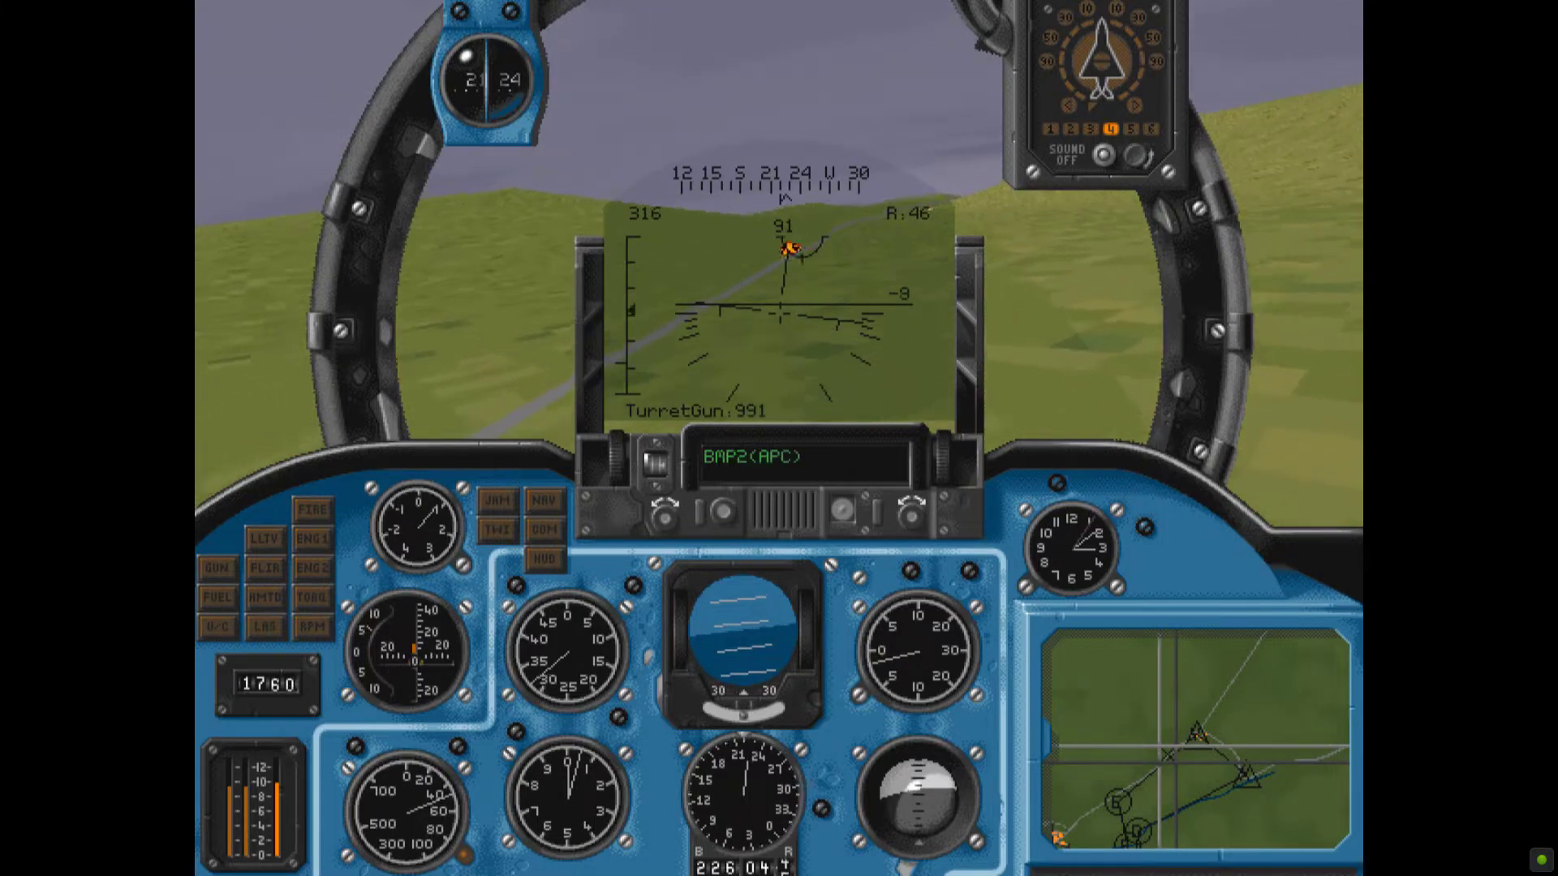
# Turn auto chaff off, and toggle auto flare on then off again.
pyautogui.press('c')
pyautogui.press('c')
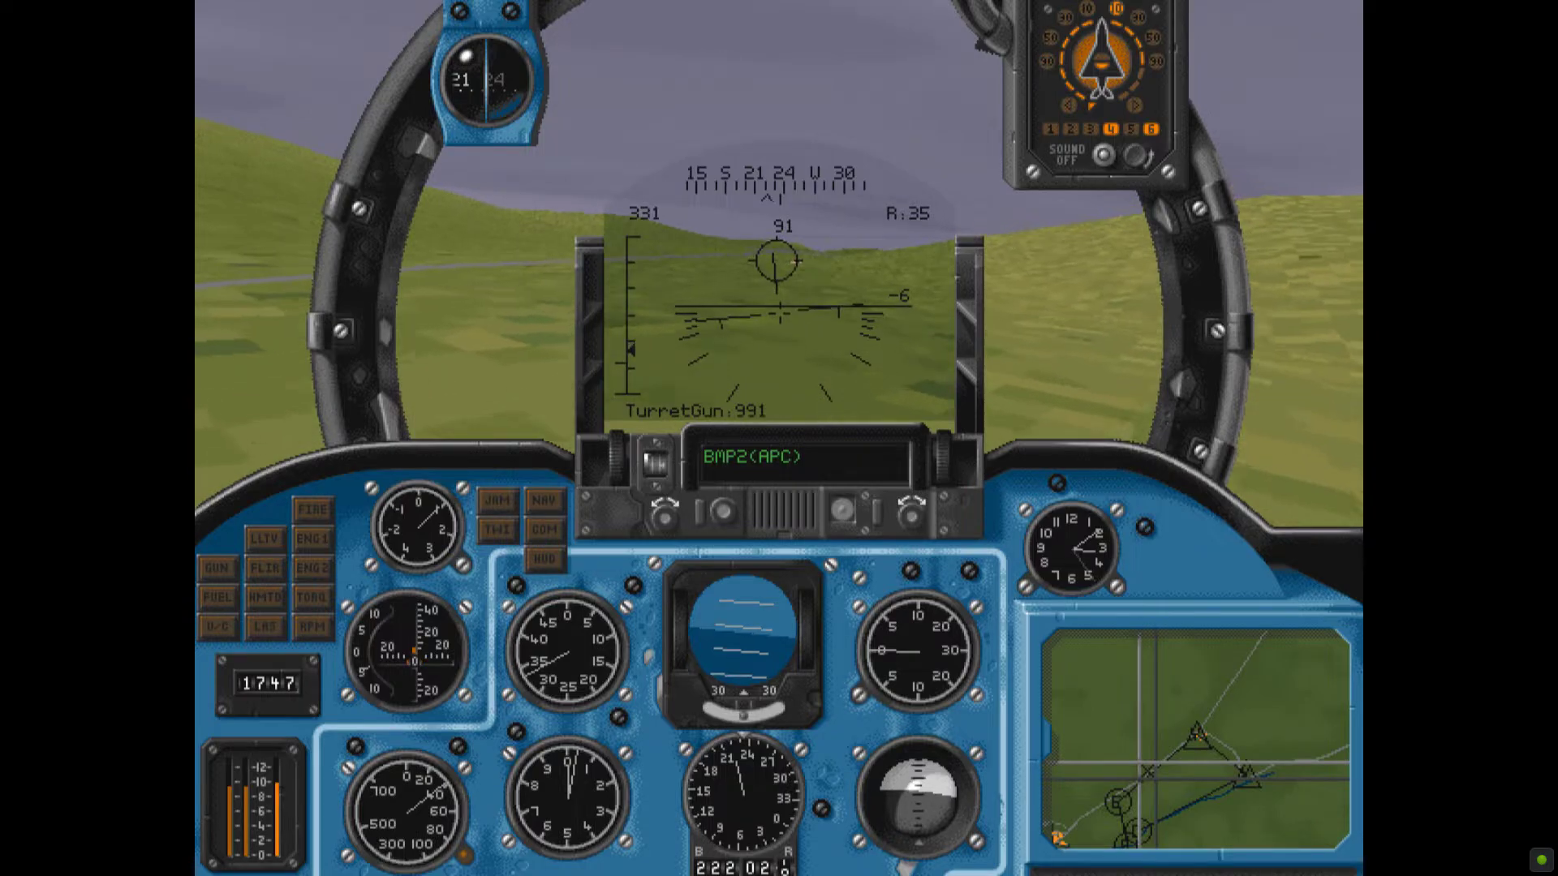
pyautogui.press('f')
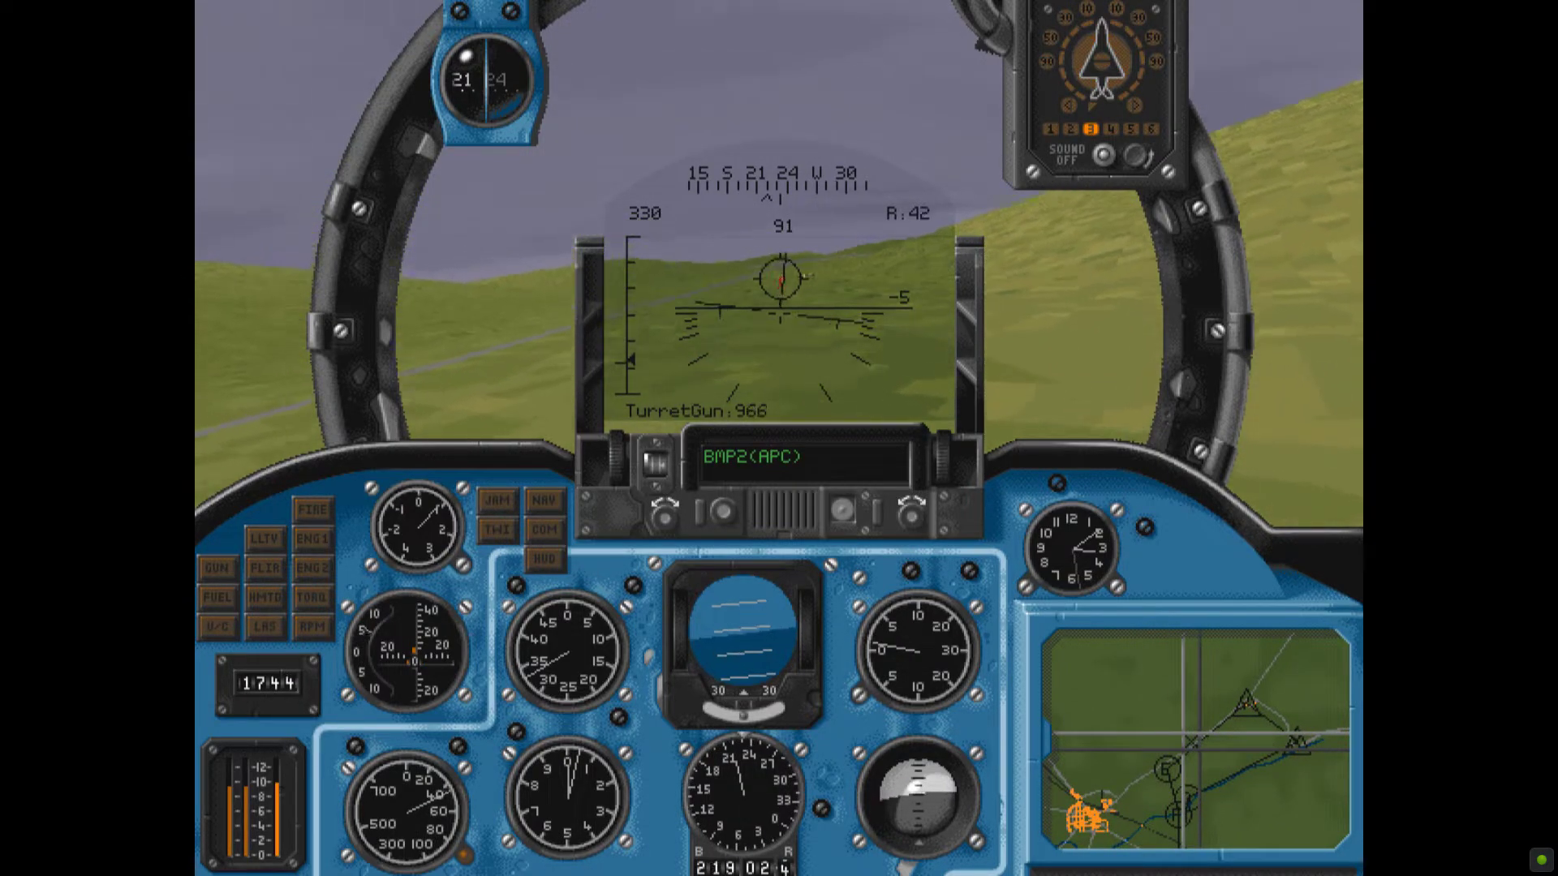
pyautogui.press('f')
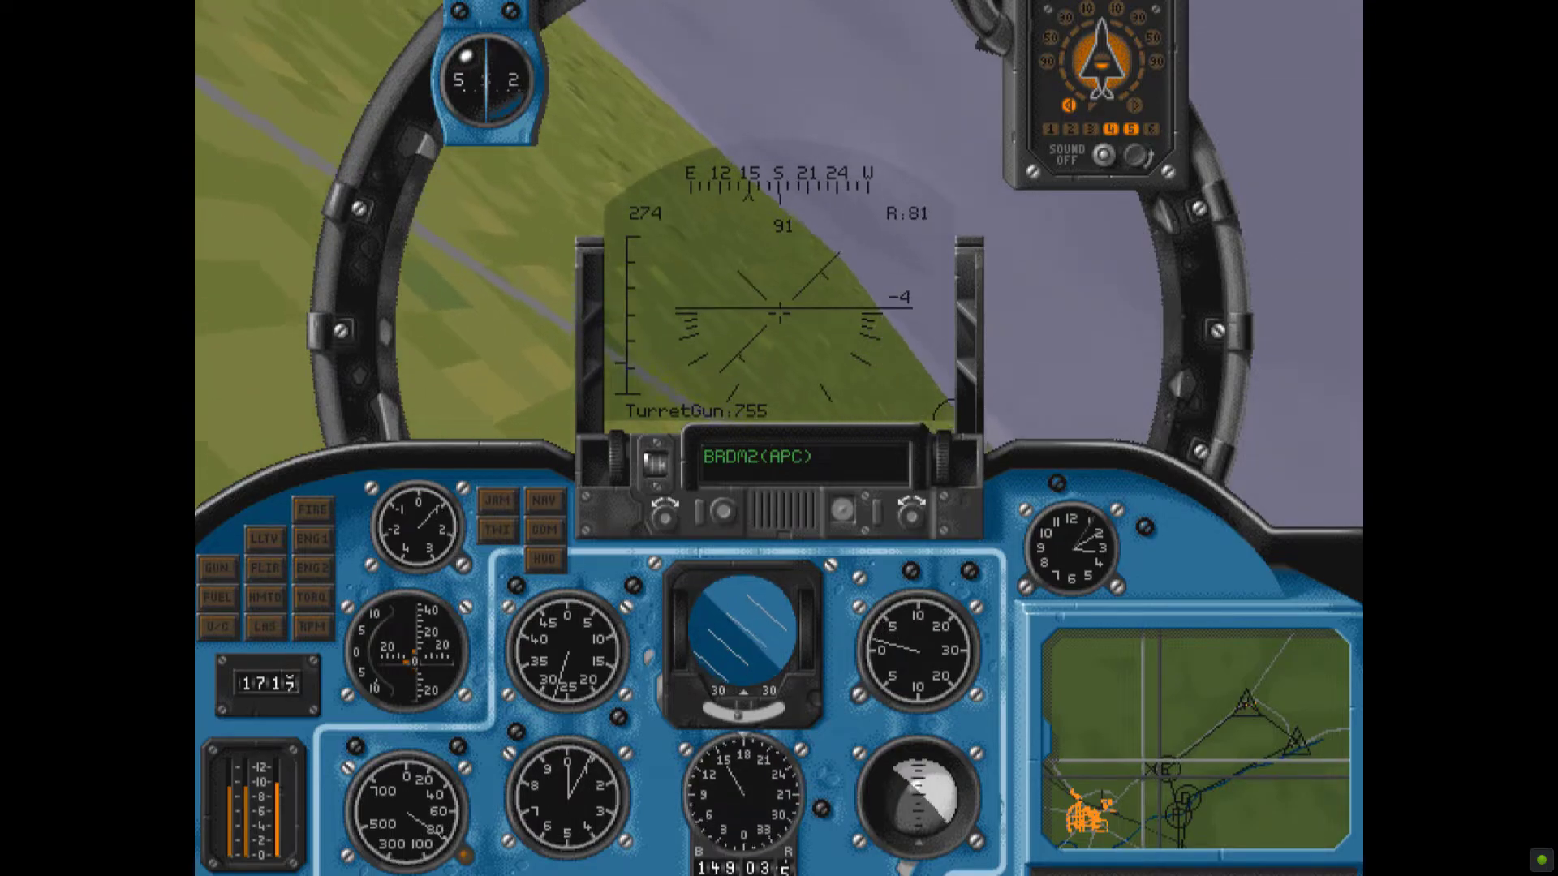
# Check the turret gunner and external views, then return to the forward cockpit.
pyautogui.press('F2')
pyautogui.press('F1')
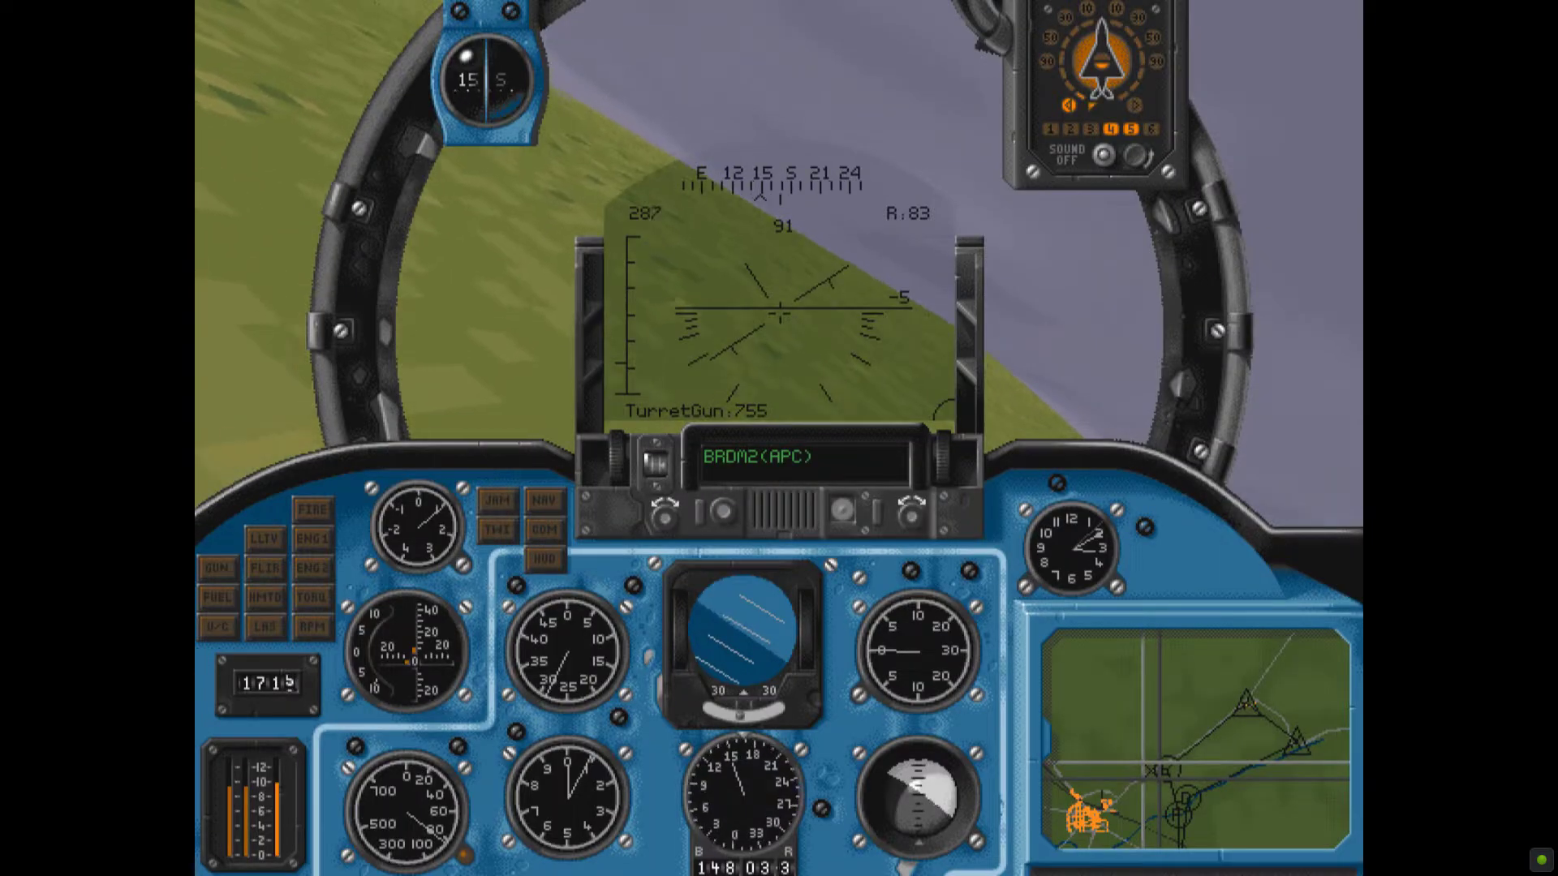
pyautogui.press('F3')
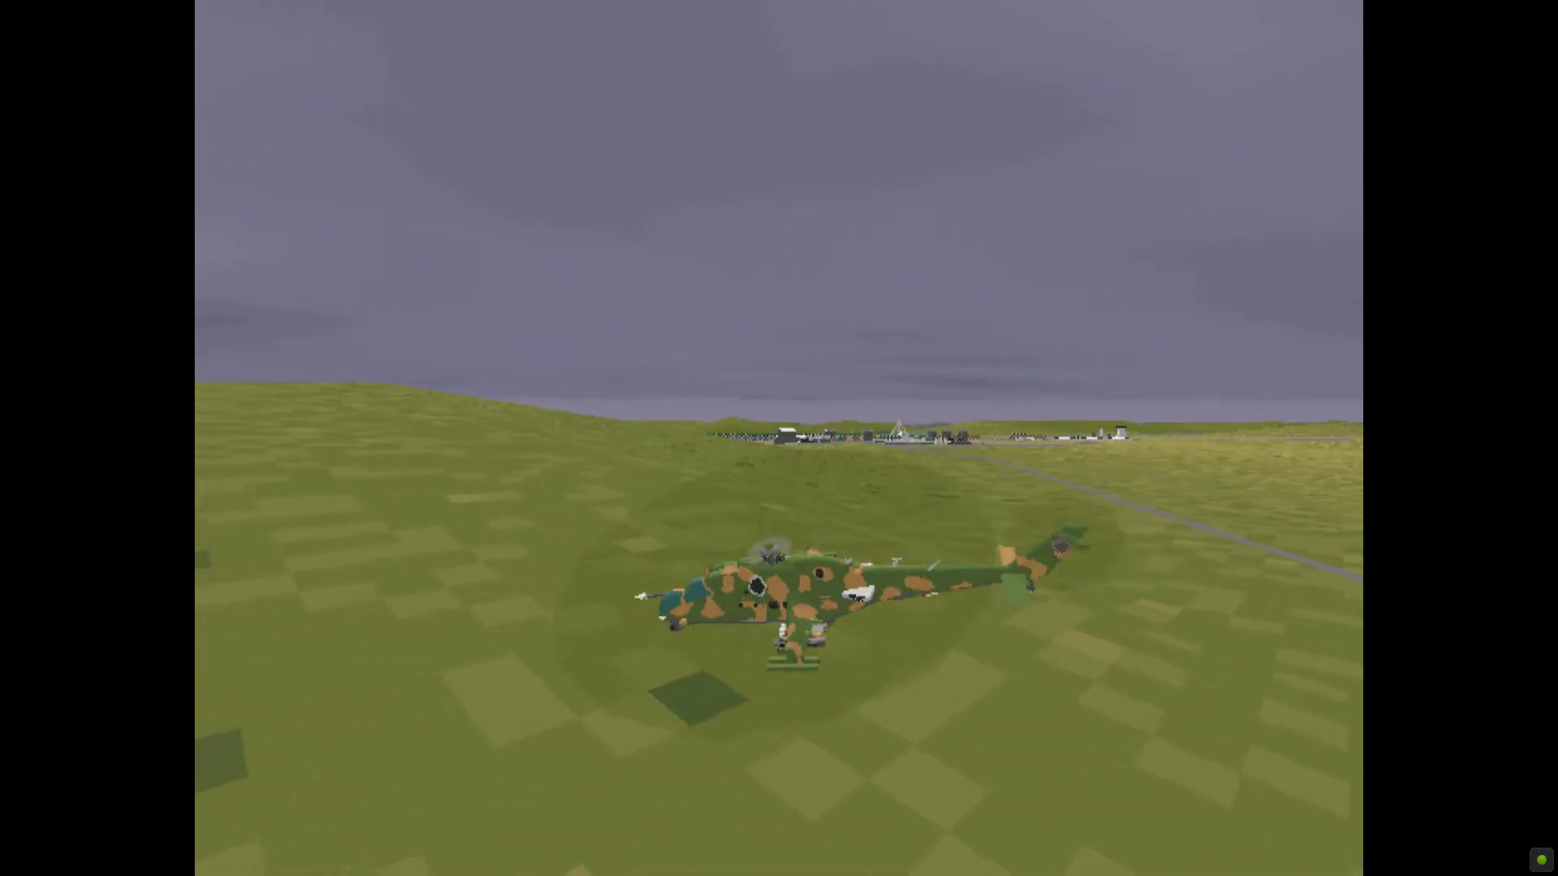
pyautogui.press('F1')
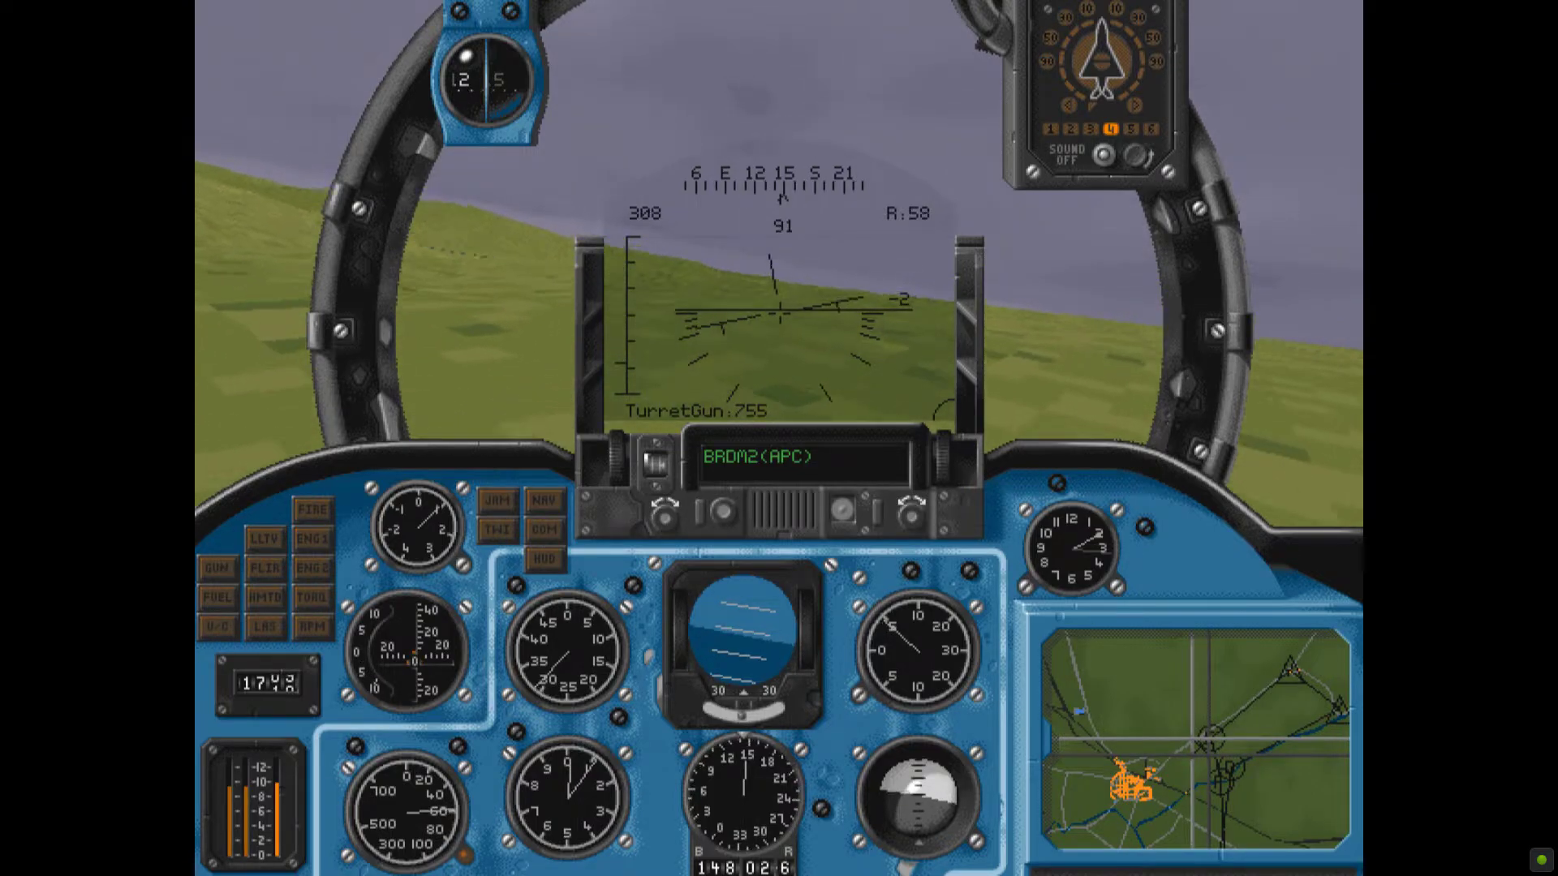
# Drop the target lock and view the targeted vehicle externally, ending on the T62 target.
pyautogui.press('BackSpace')
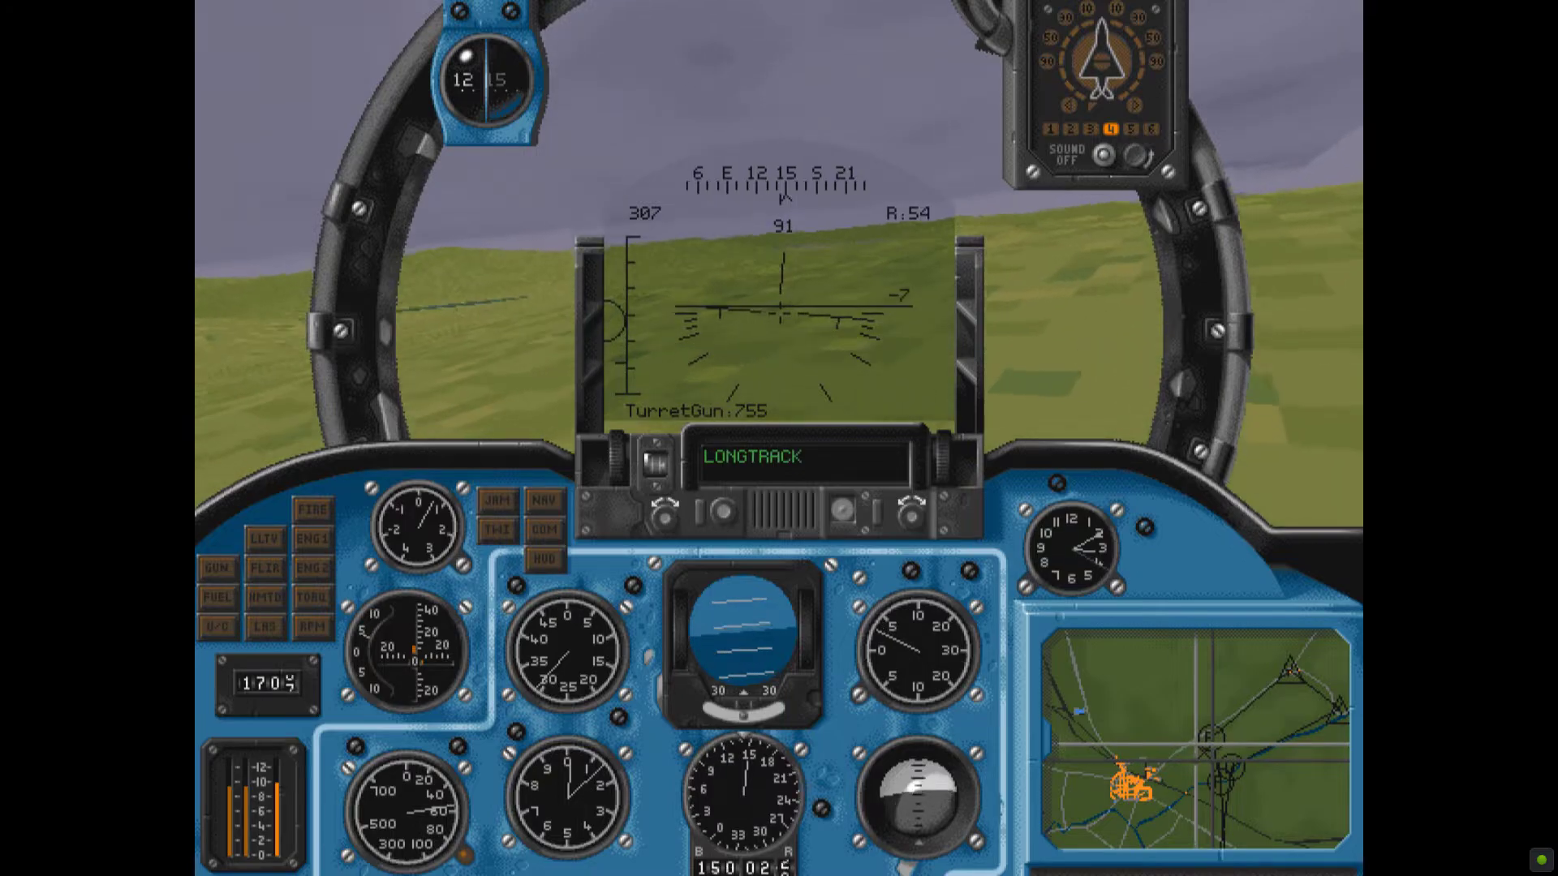
pyautogui.press('F2')
pyautogui.press('F1')
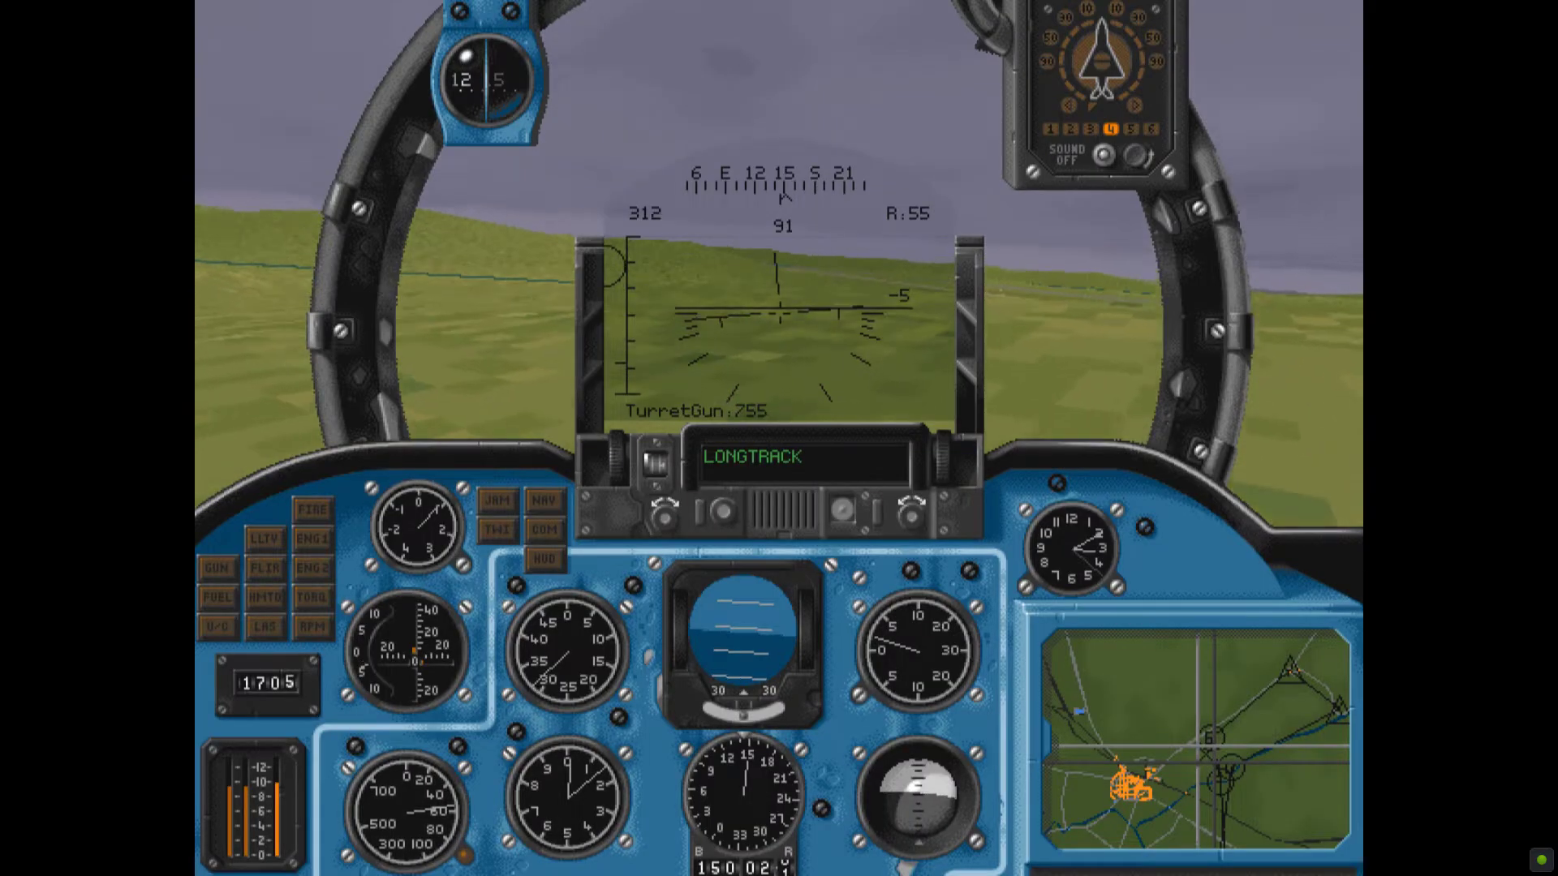
pyautogui.press('F8')
pyautogui.press('F8')
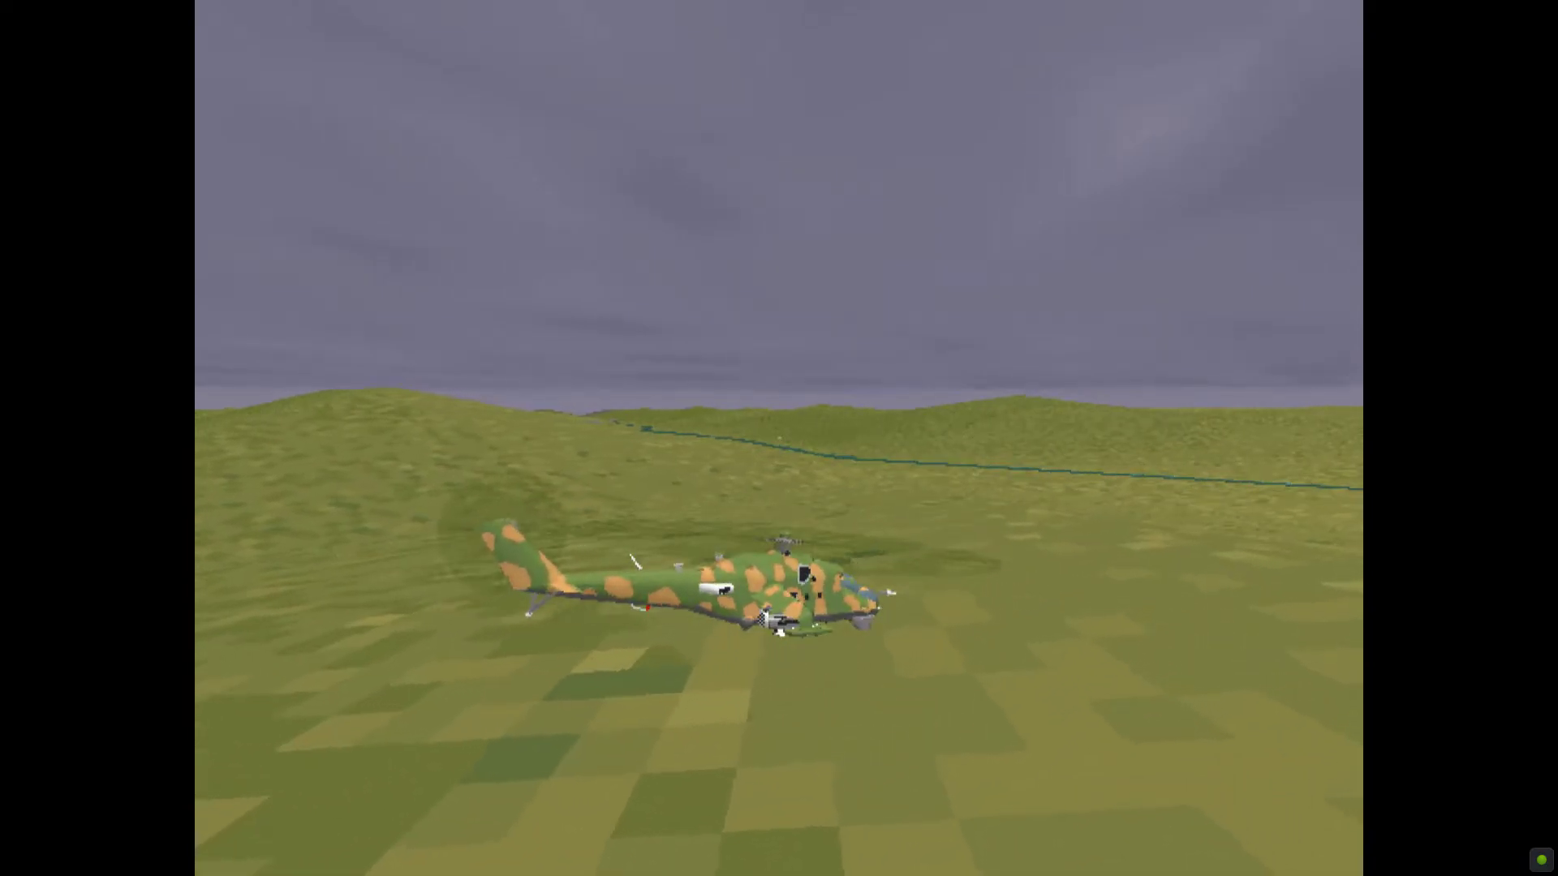
pyautogui.press('F1')
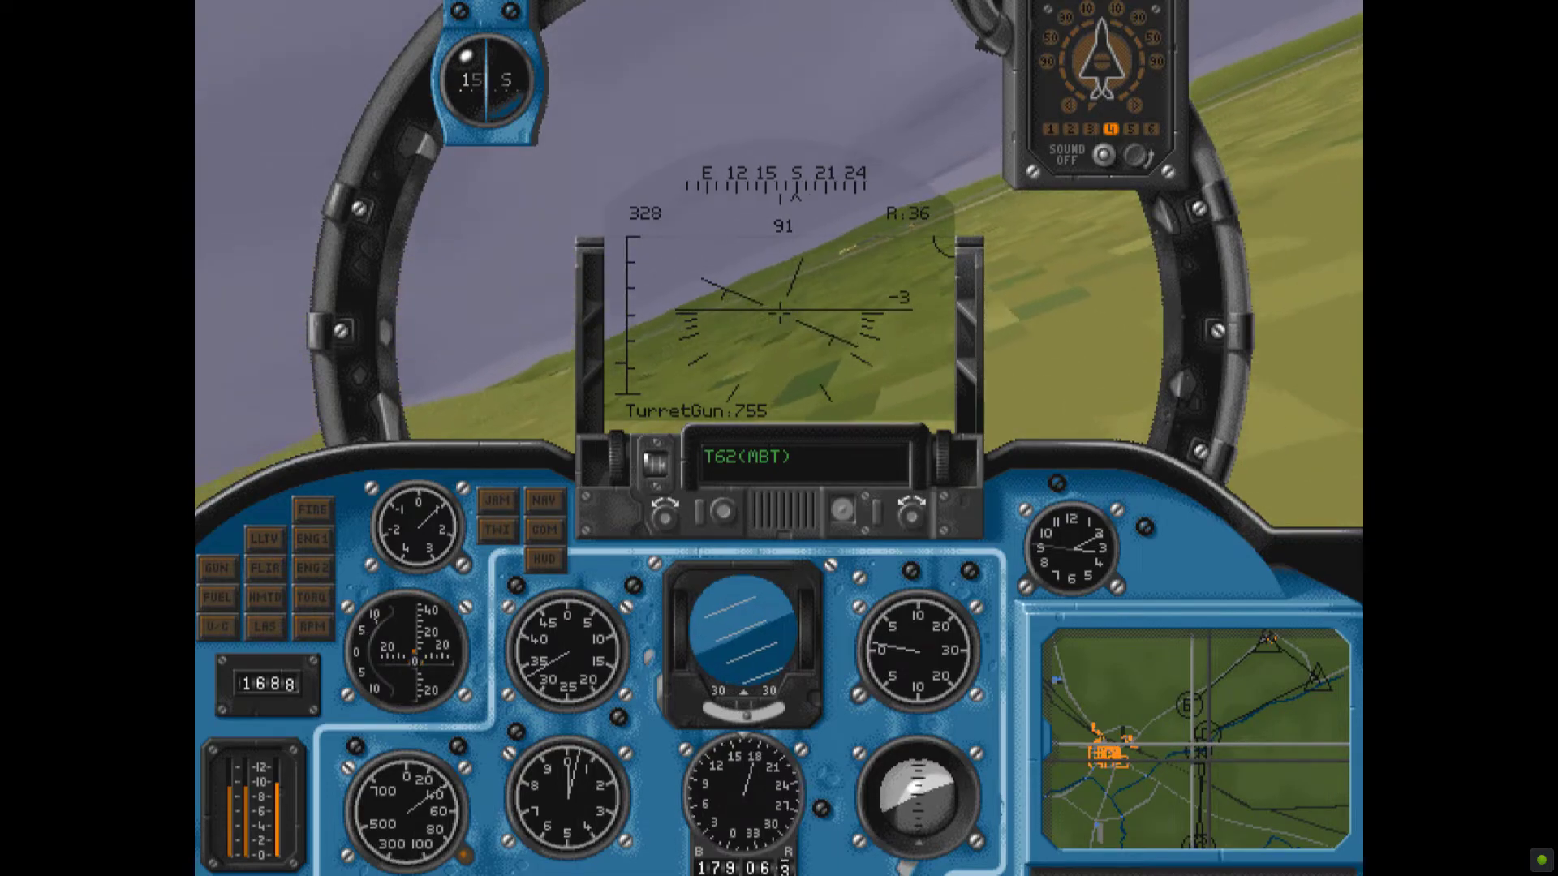
# Select the PALLETS as target and inspect them from the external and gunner views.
pyautogui.press('F2')
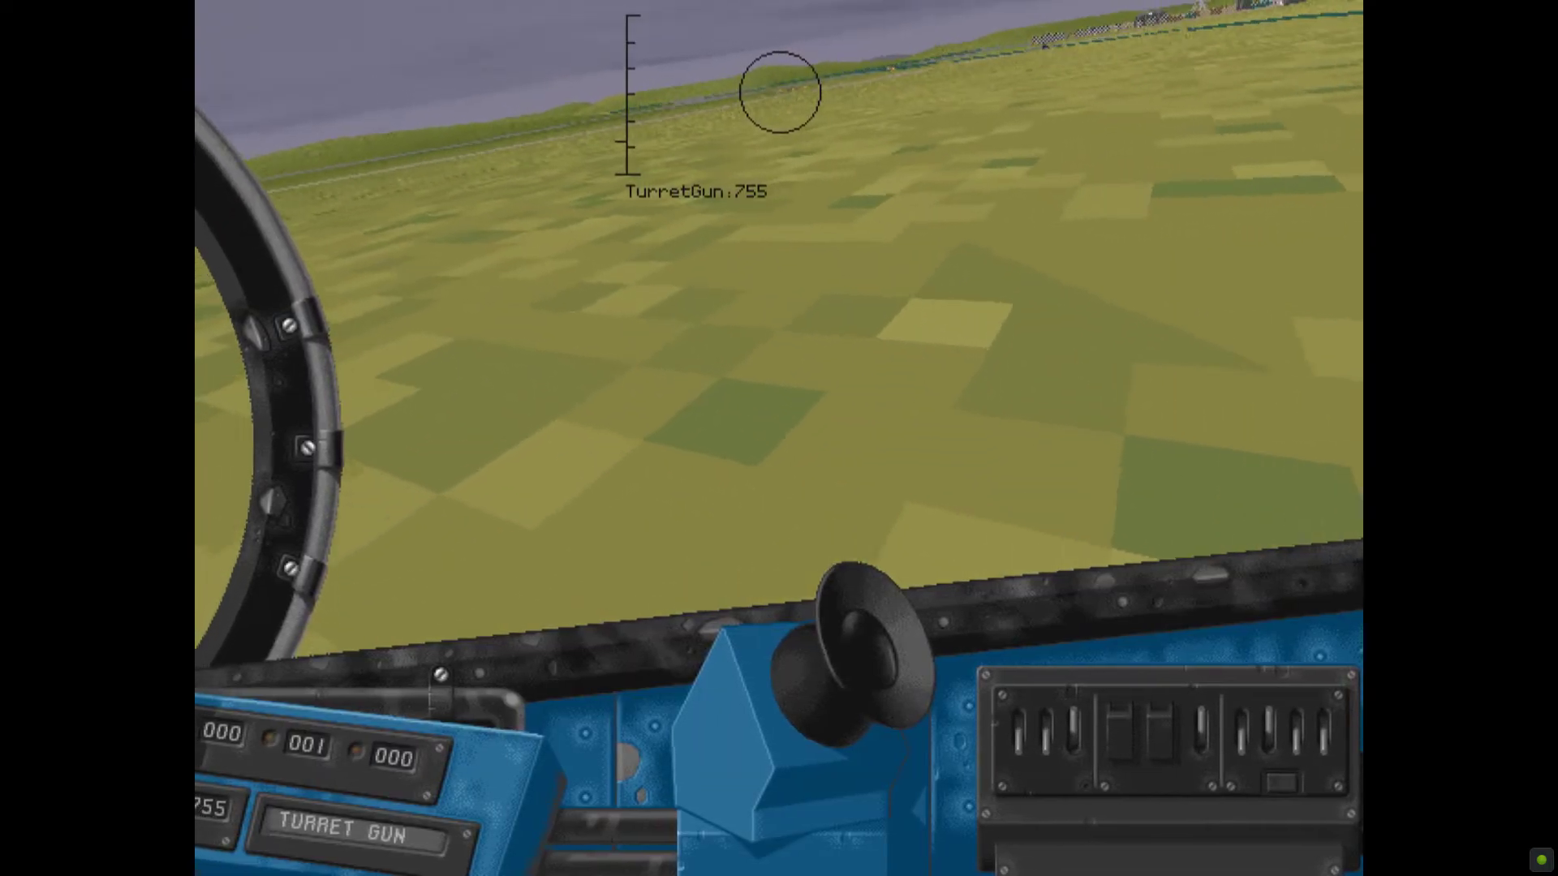
pyautogui.press('F1')
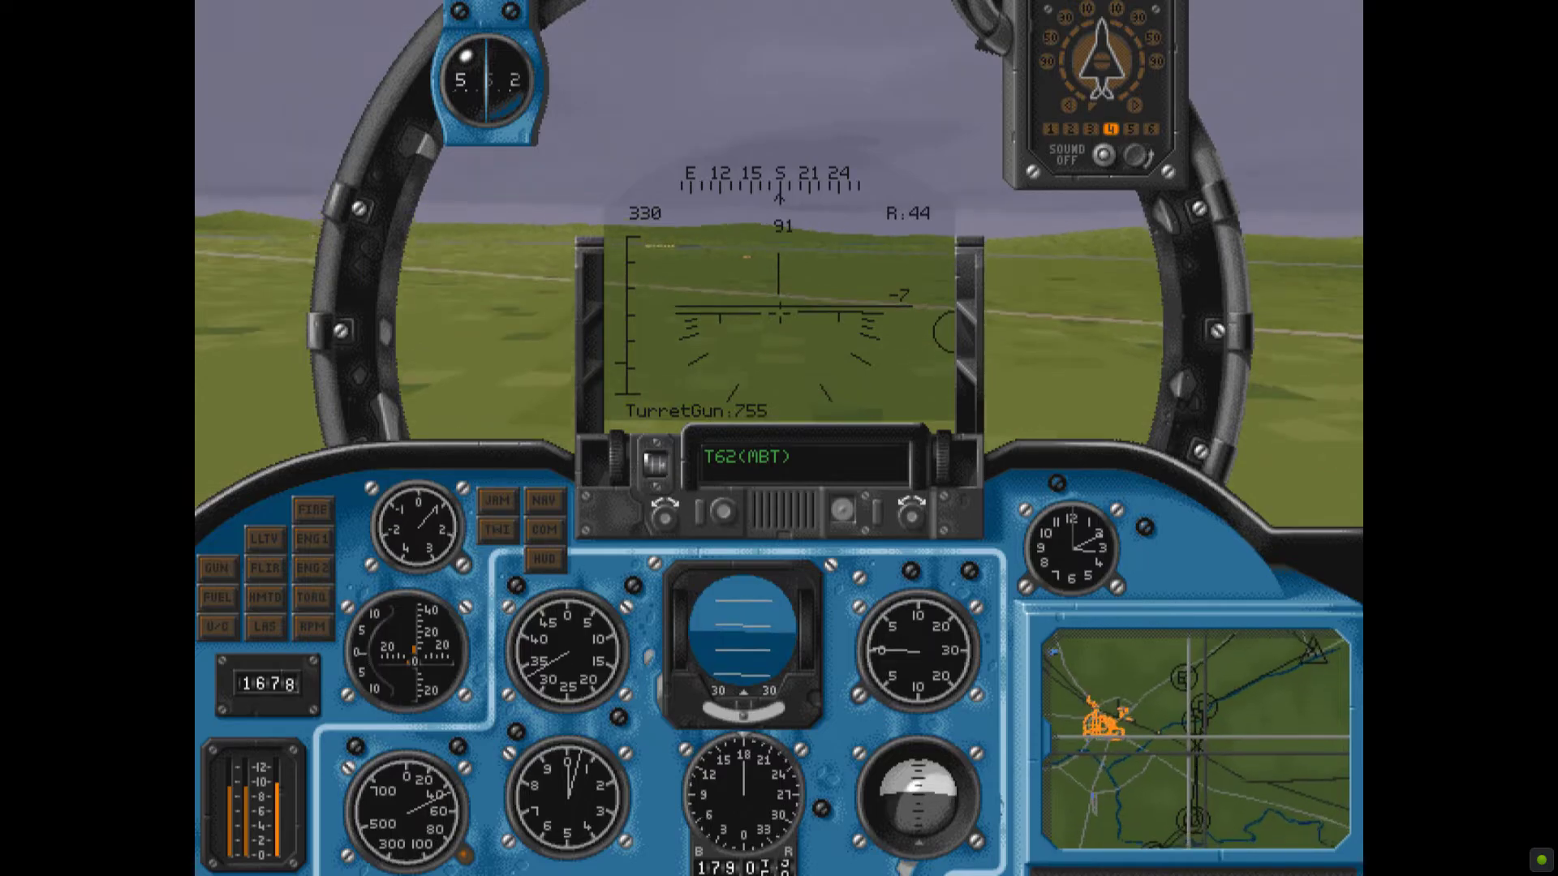
pyautogui.press('Tab')
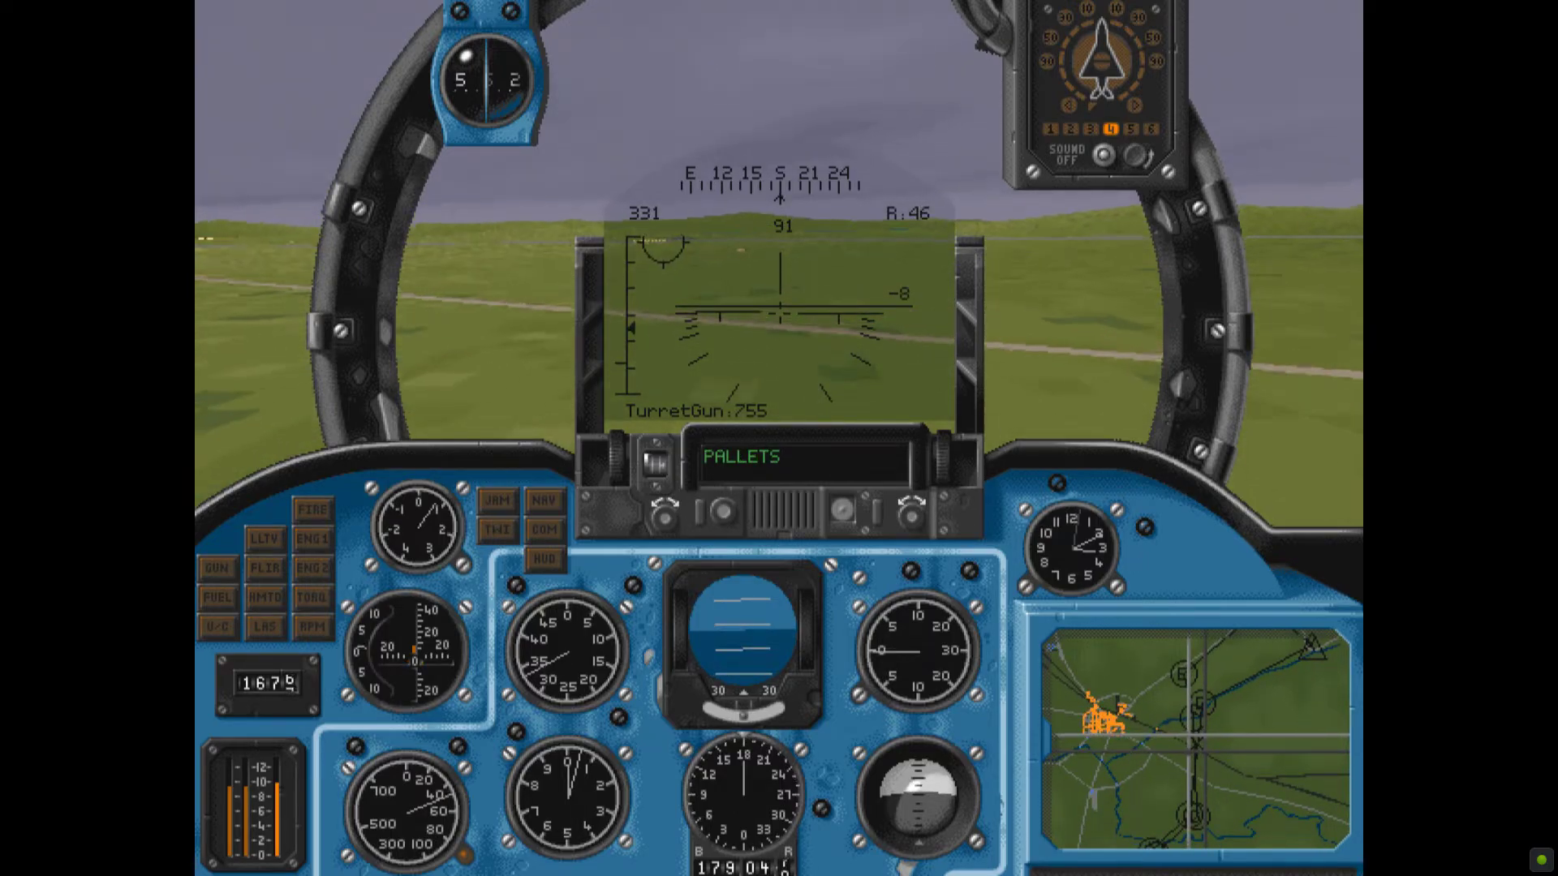
pyautogui.press('F6')
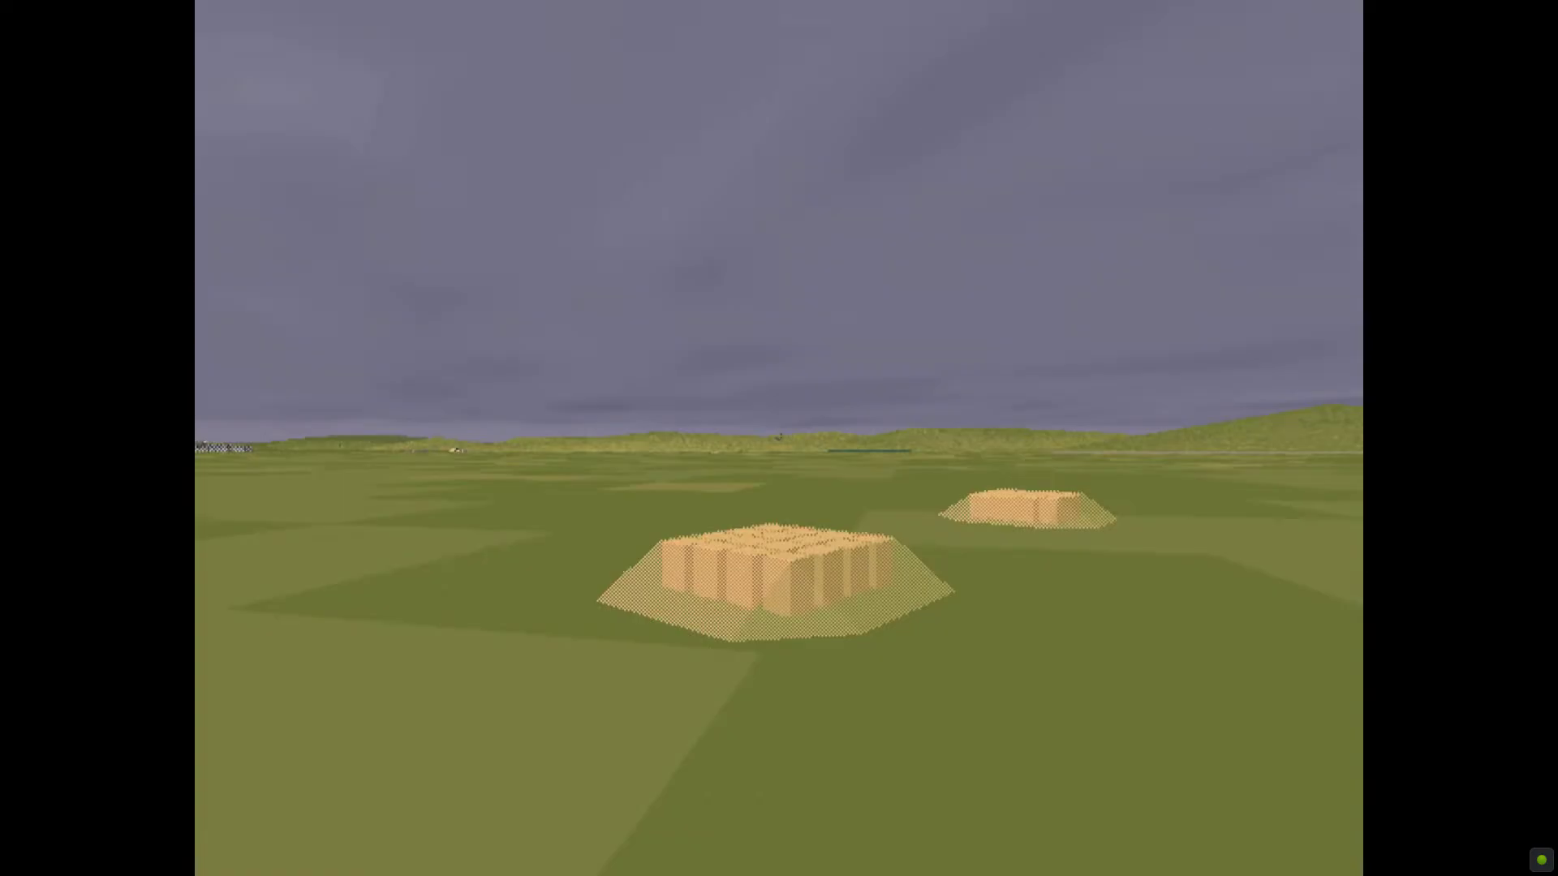
pyautogui.press('F2')
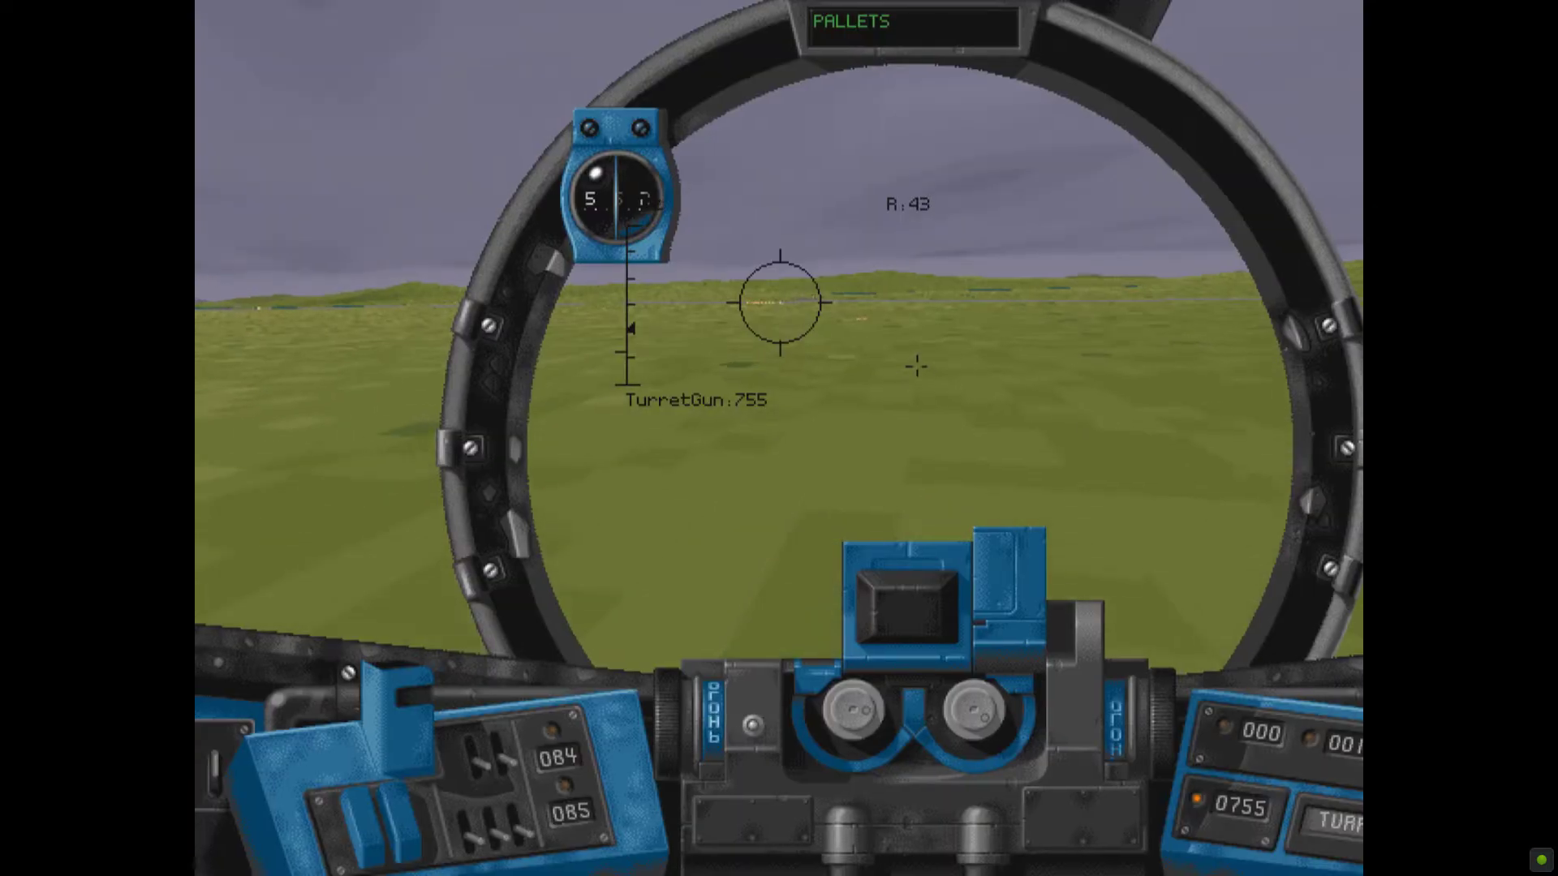
pyautogui.press('F1')
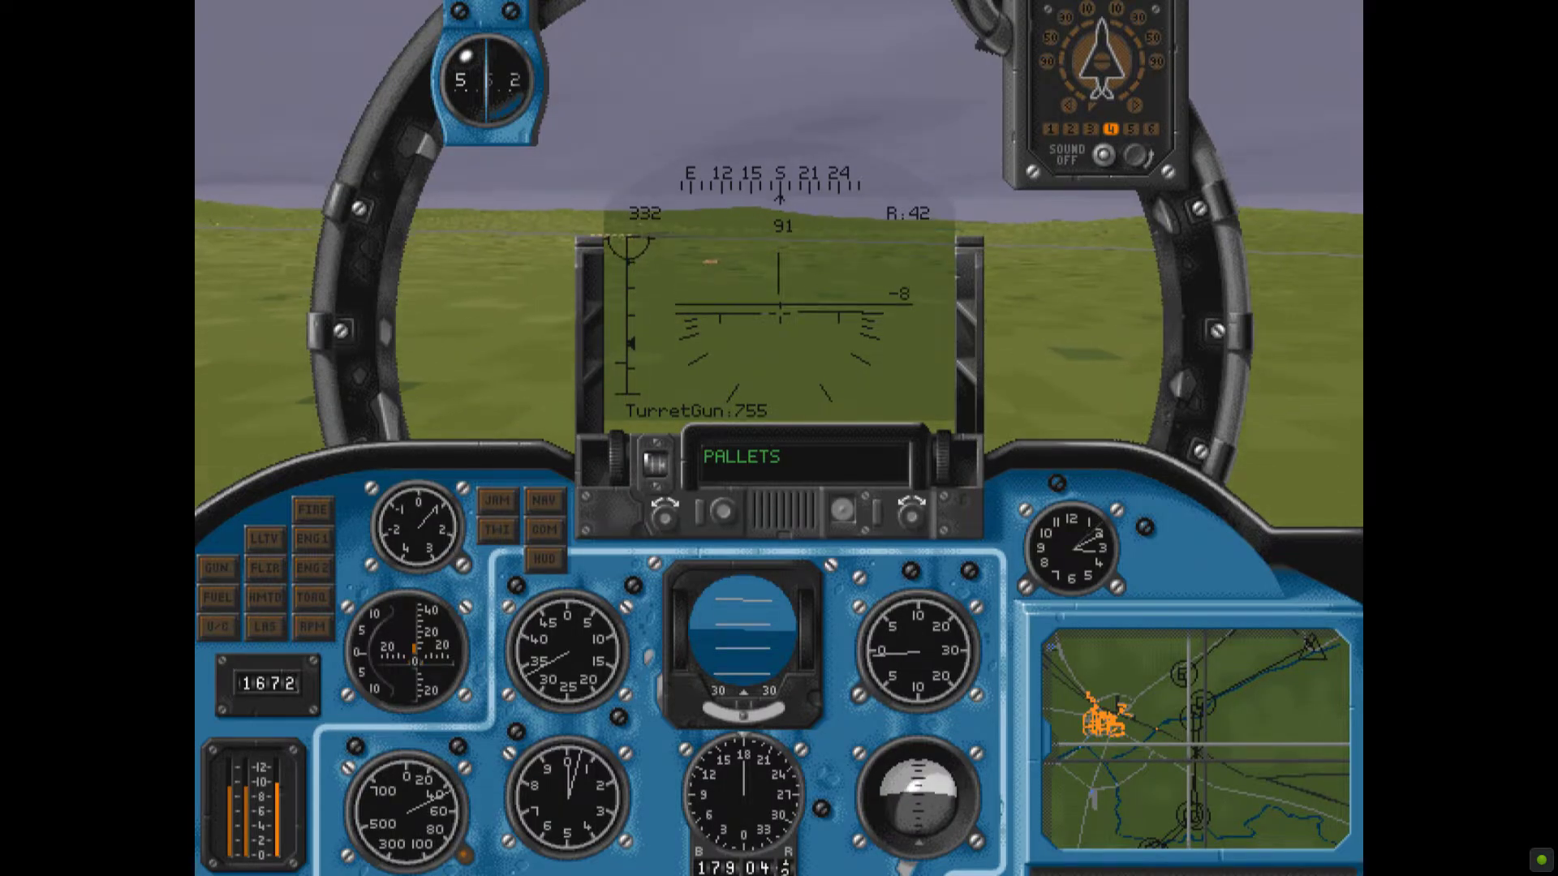
# Bank left, level out, then turn right and drop the ZSU23 target lock.
pyautogui.press('Left')
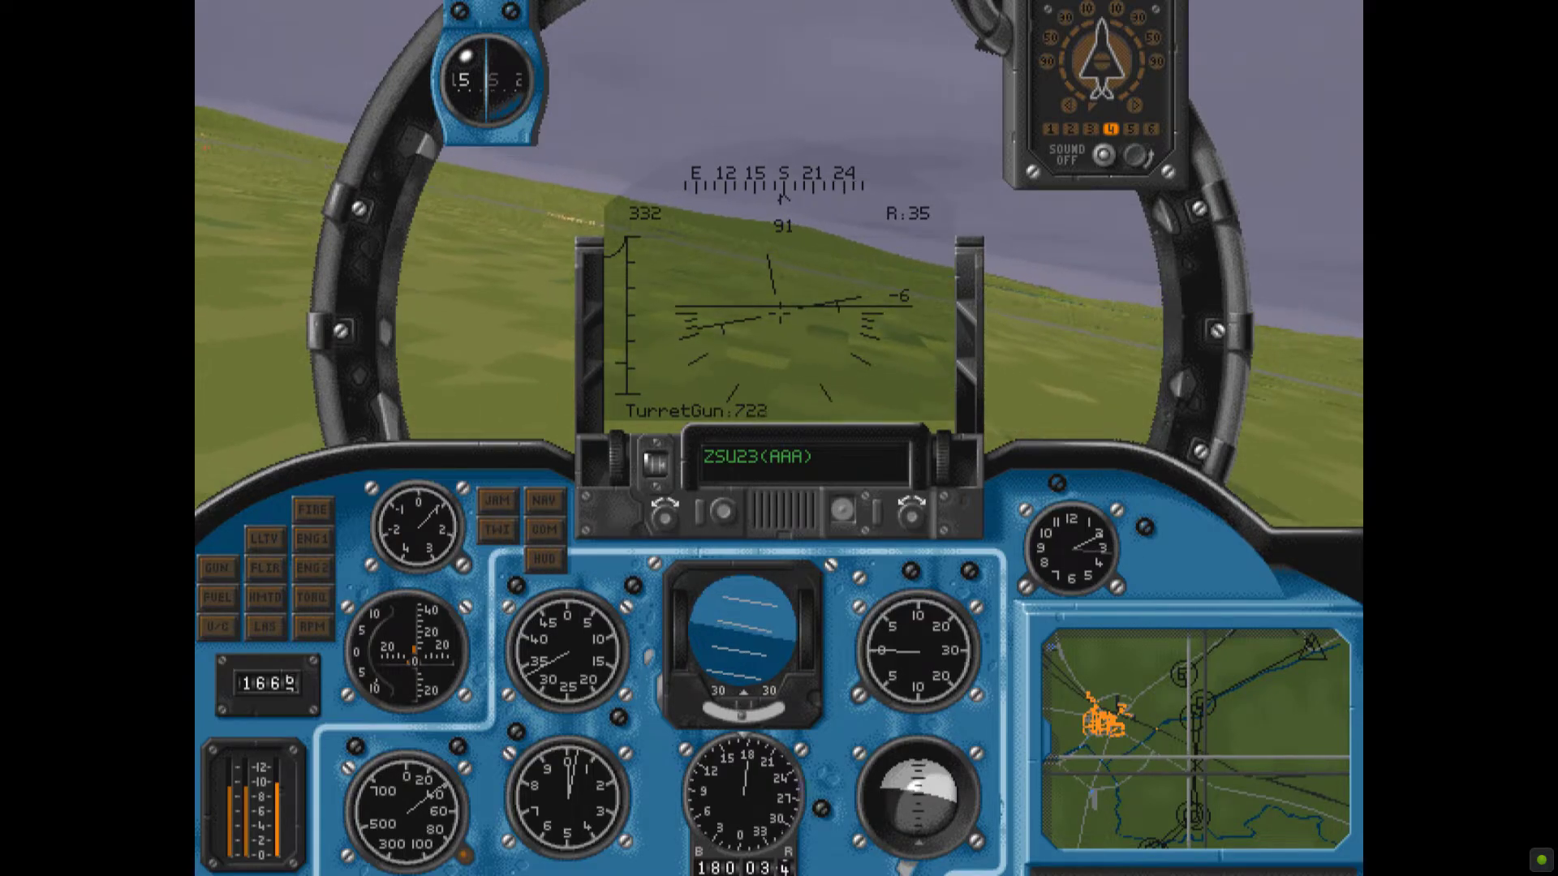
pyautogui.press('F2')
pyautogui.press('F1')
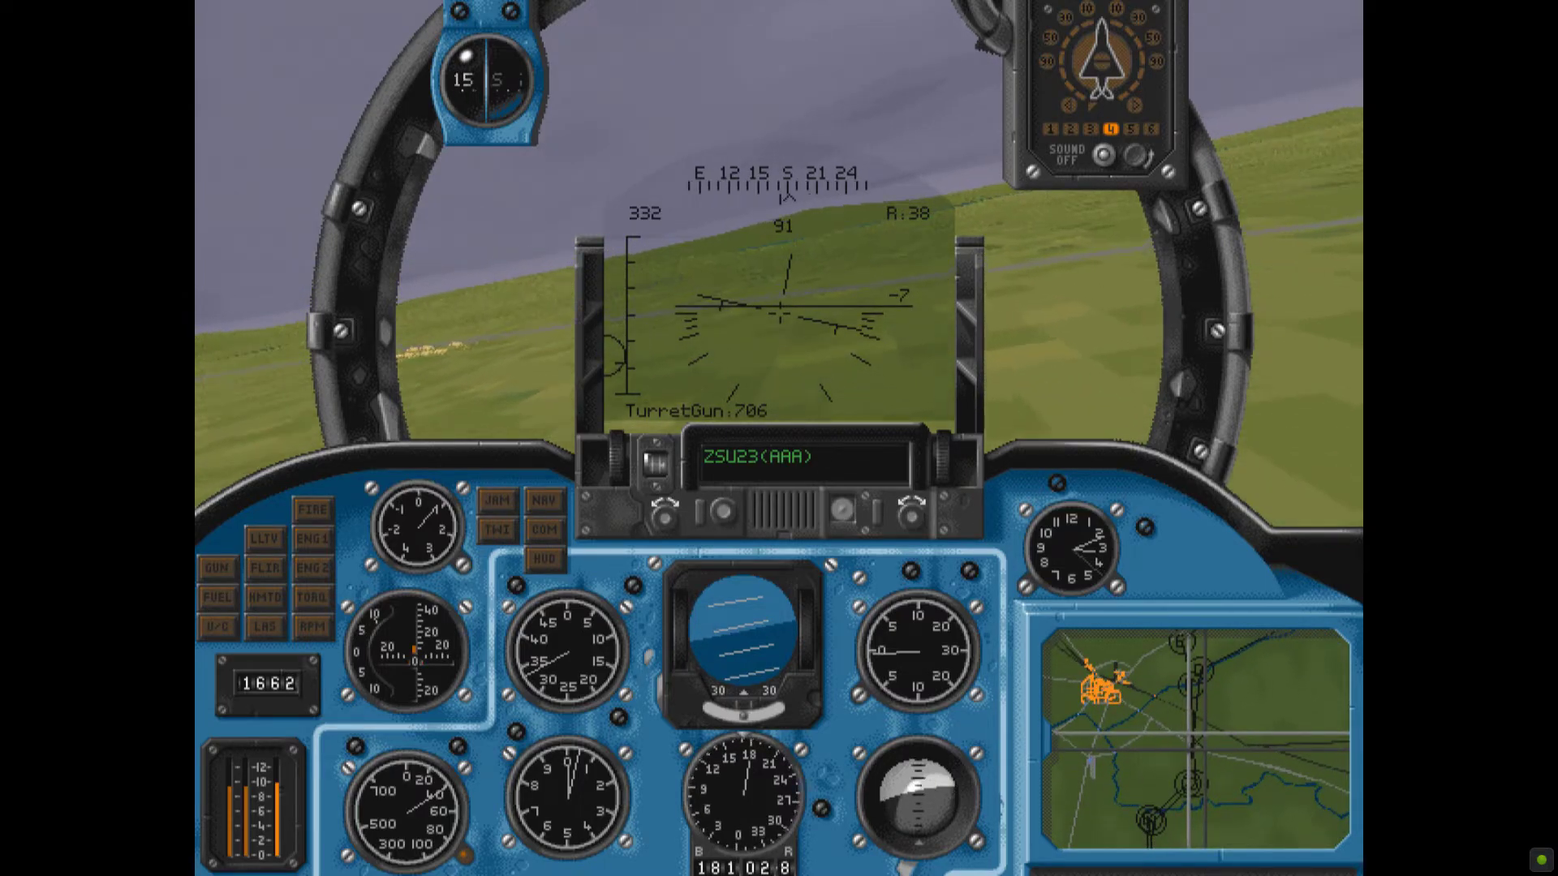
pyautogui.press('KP_4')
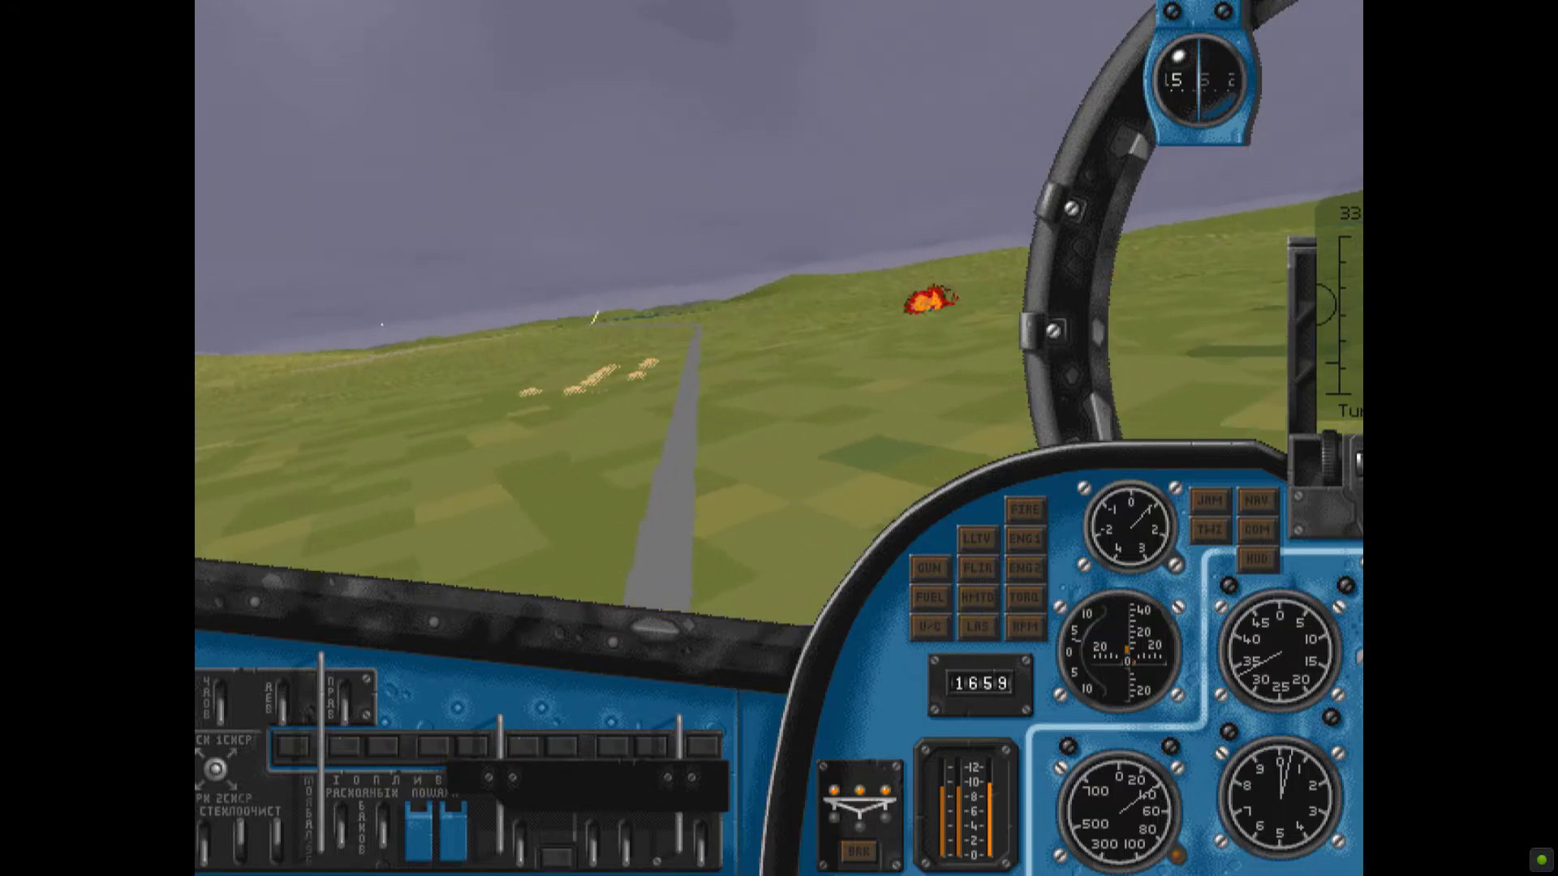
pyautogui.press('KP_8')
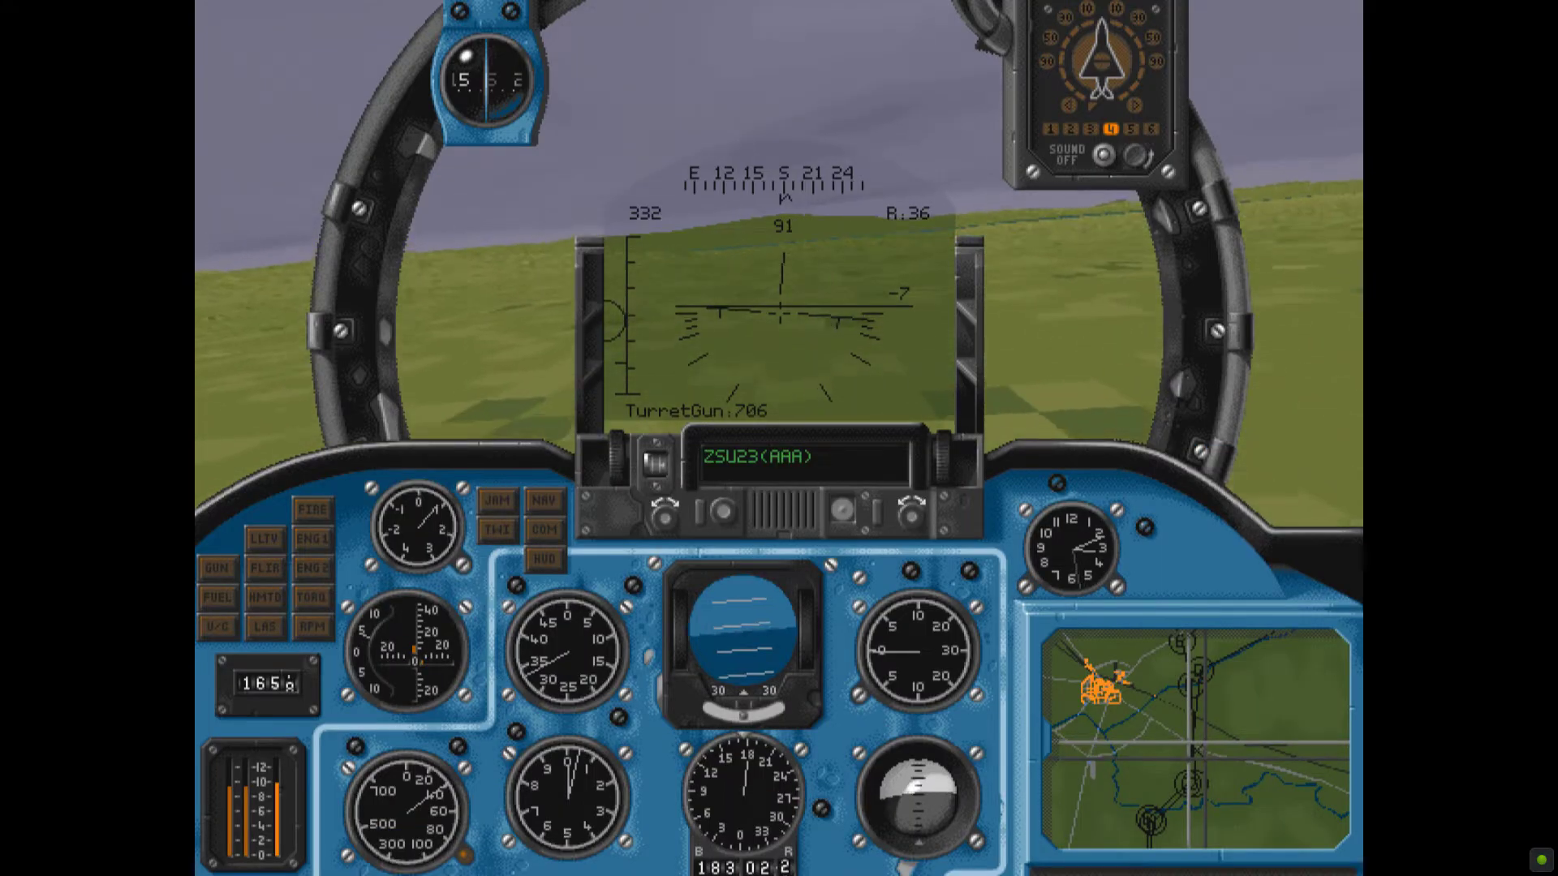
pyautogui.press('Left')
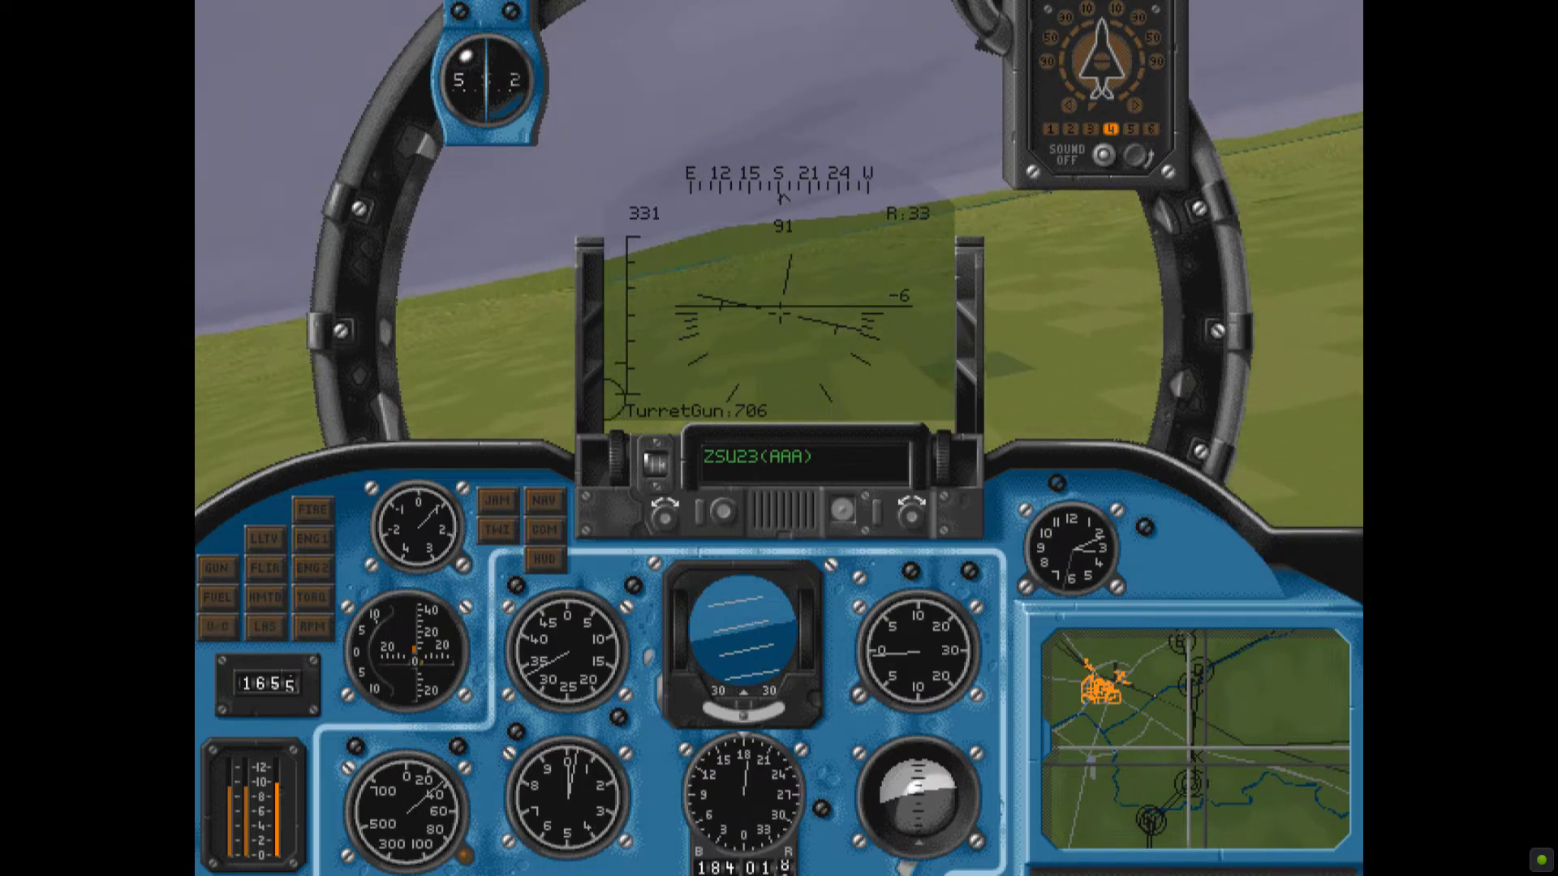
pyautogui.press('Right')
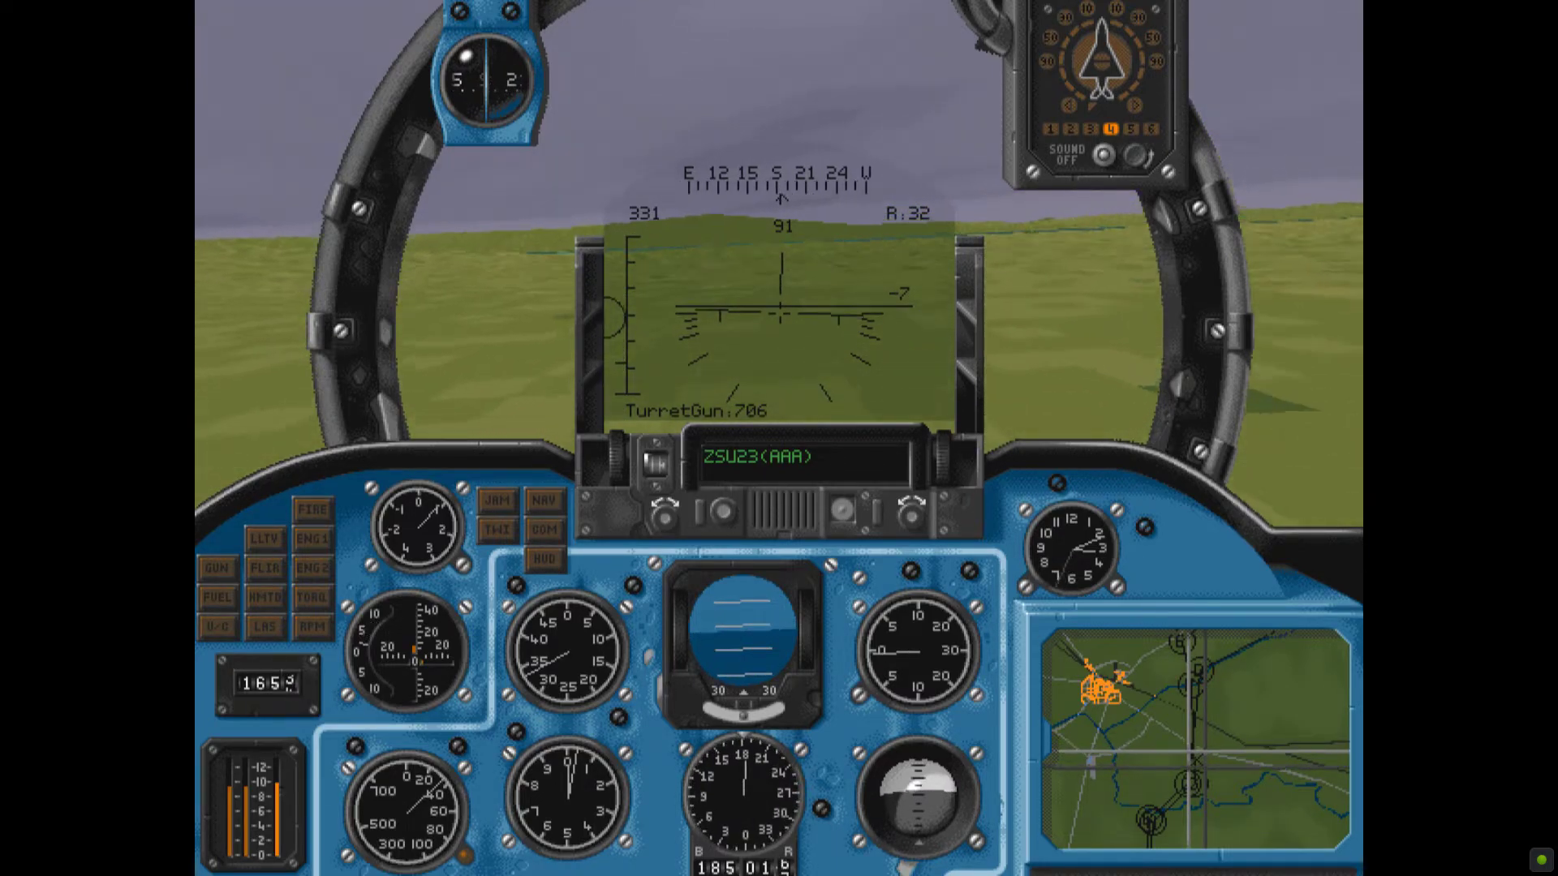
pyautogui.press('Right')
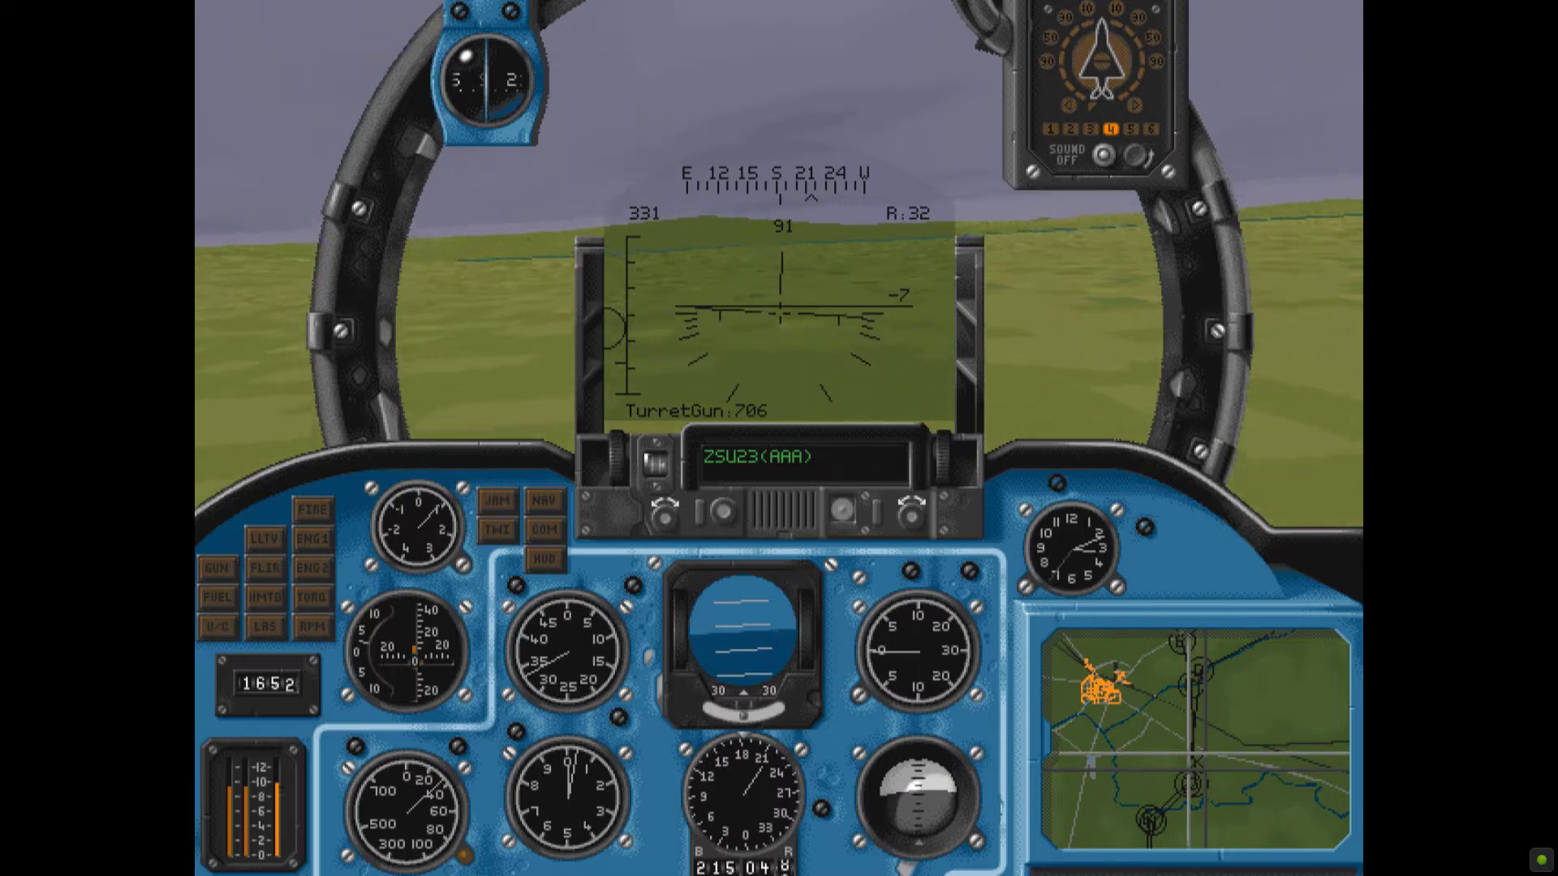
pyautogui.press('Right')
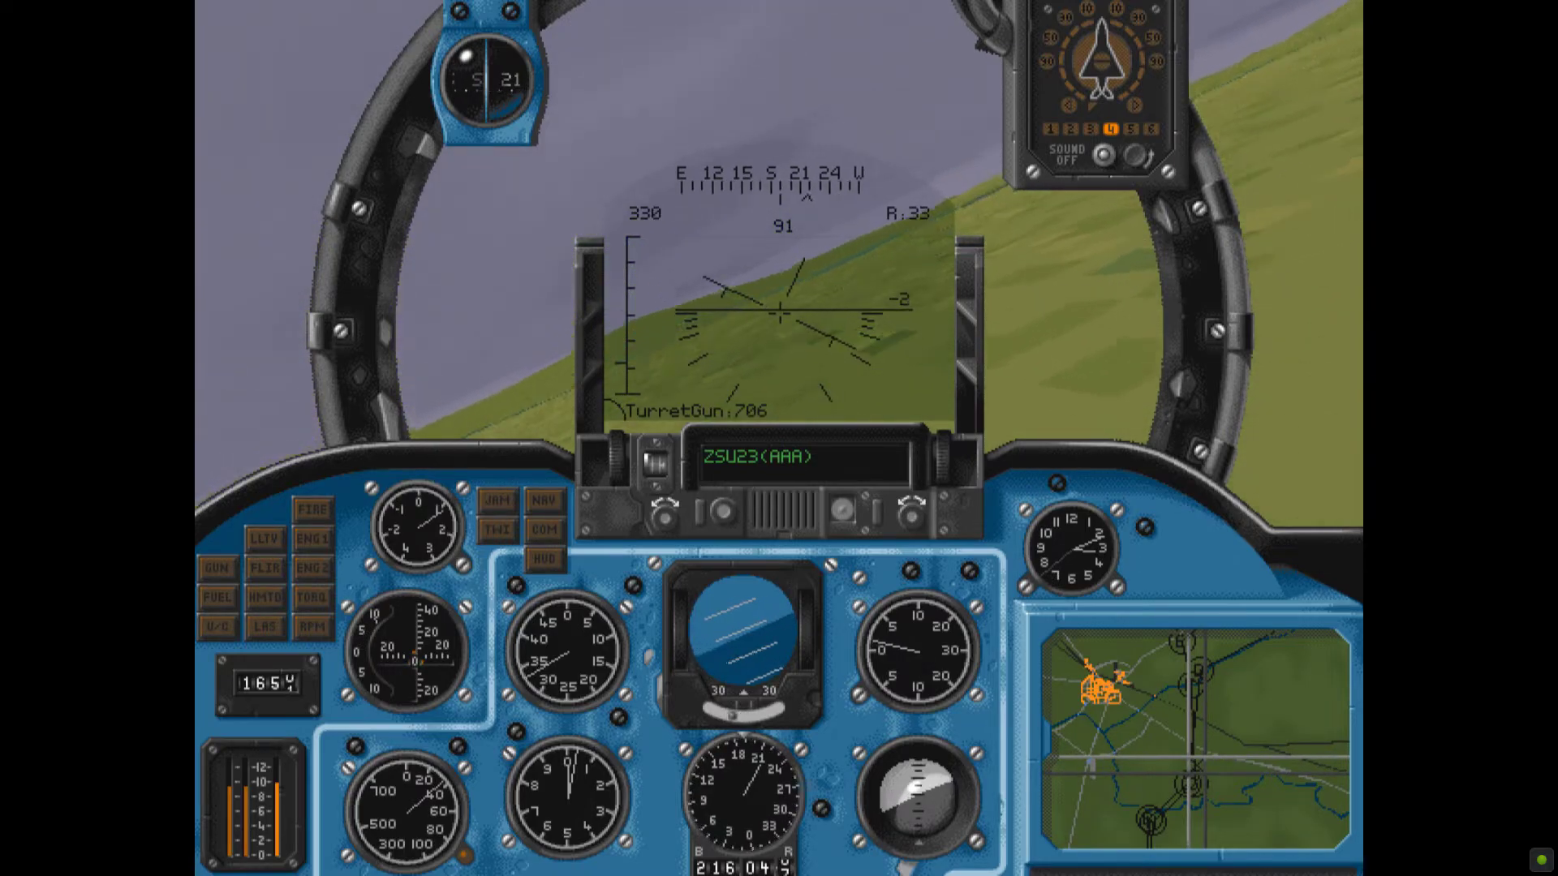
pyautogui.press('BackSpace')
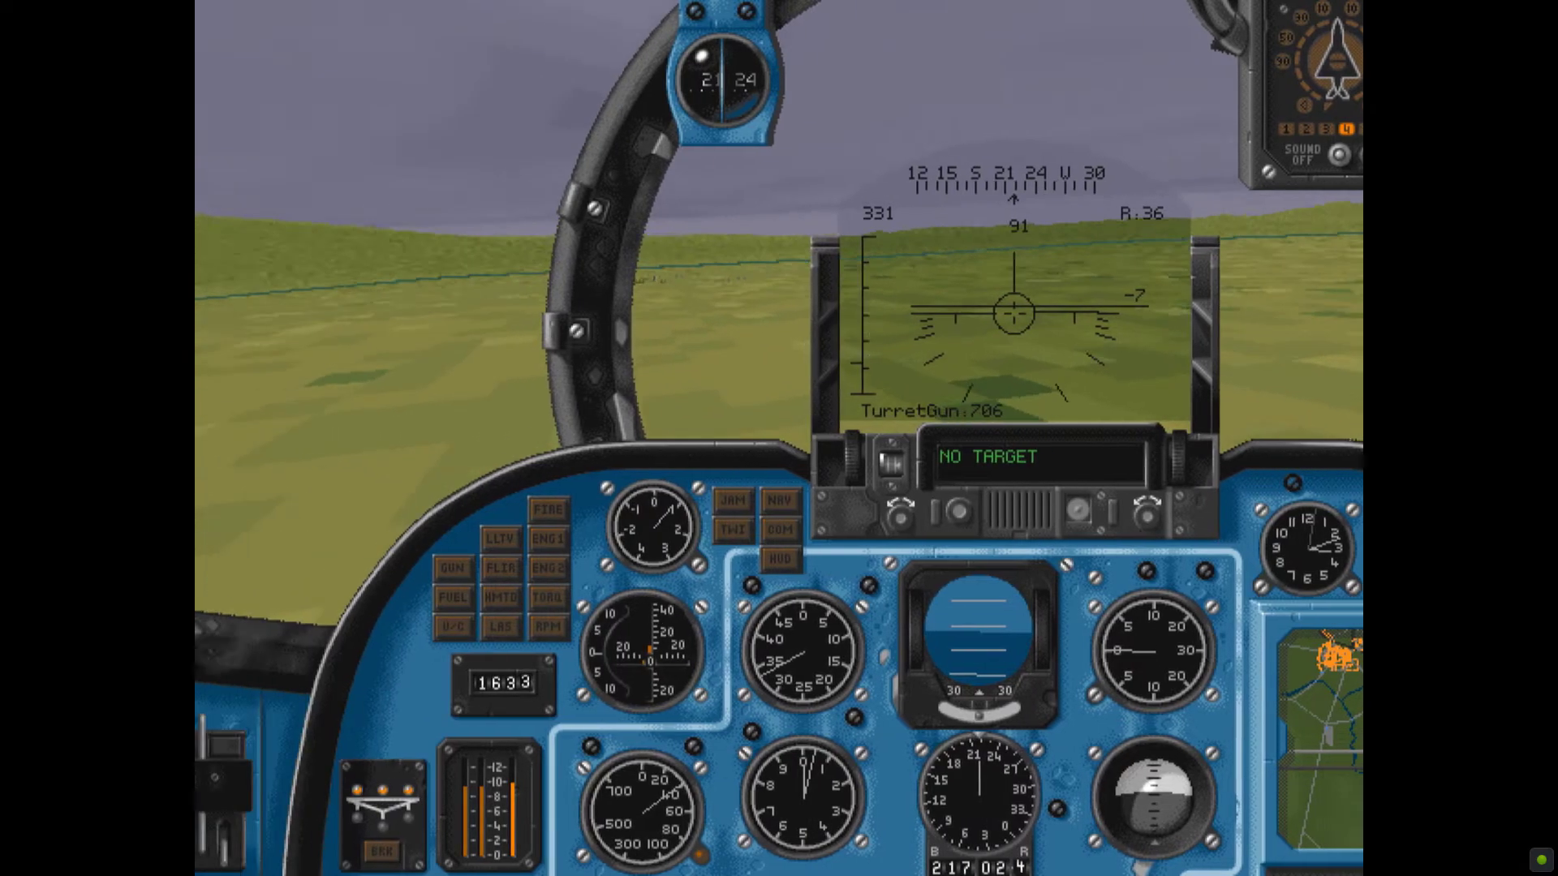
# Glance left, look forward again, and change the moving map scale.
pyautogui.press('Left')
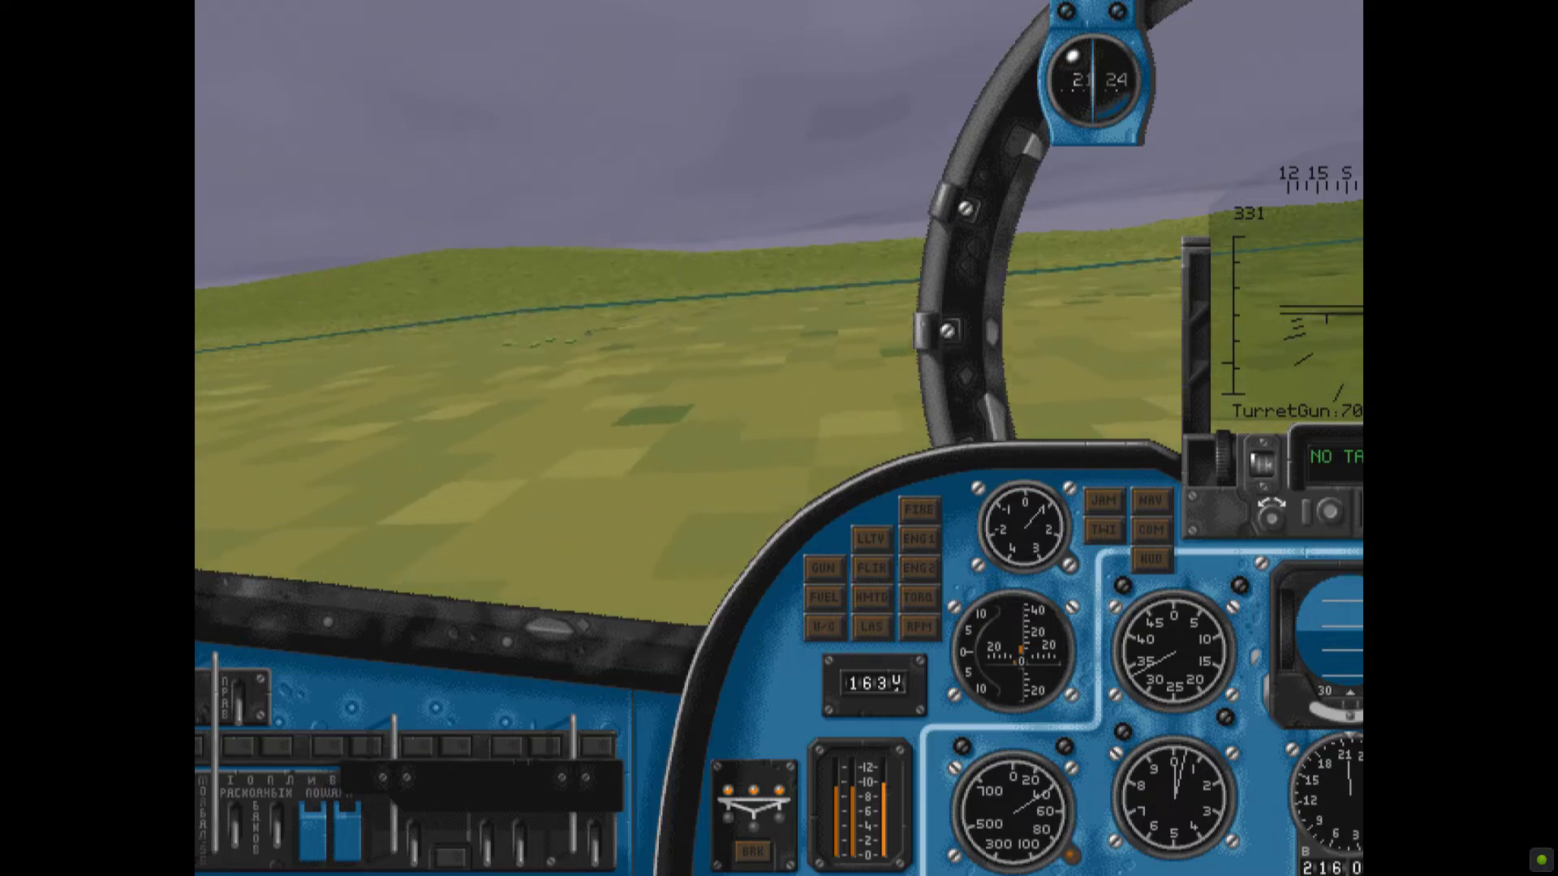
pyautogui.press('Right')
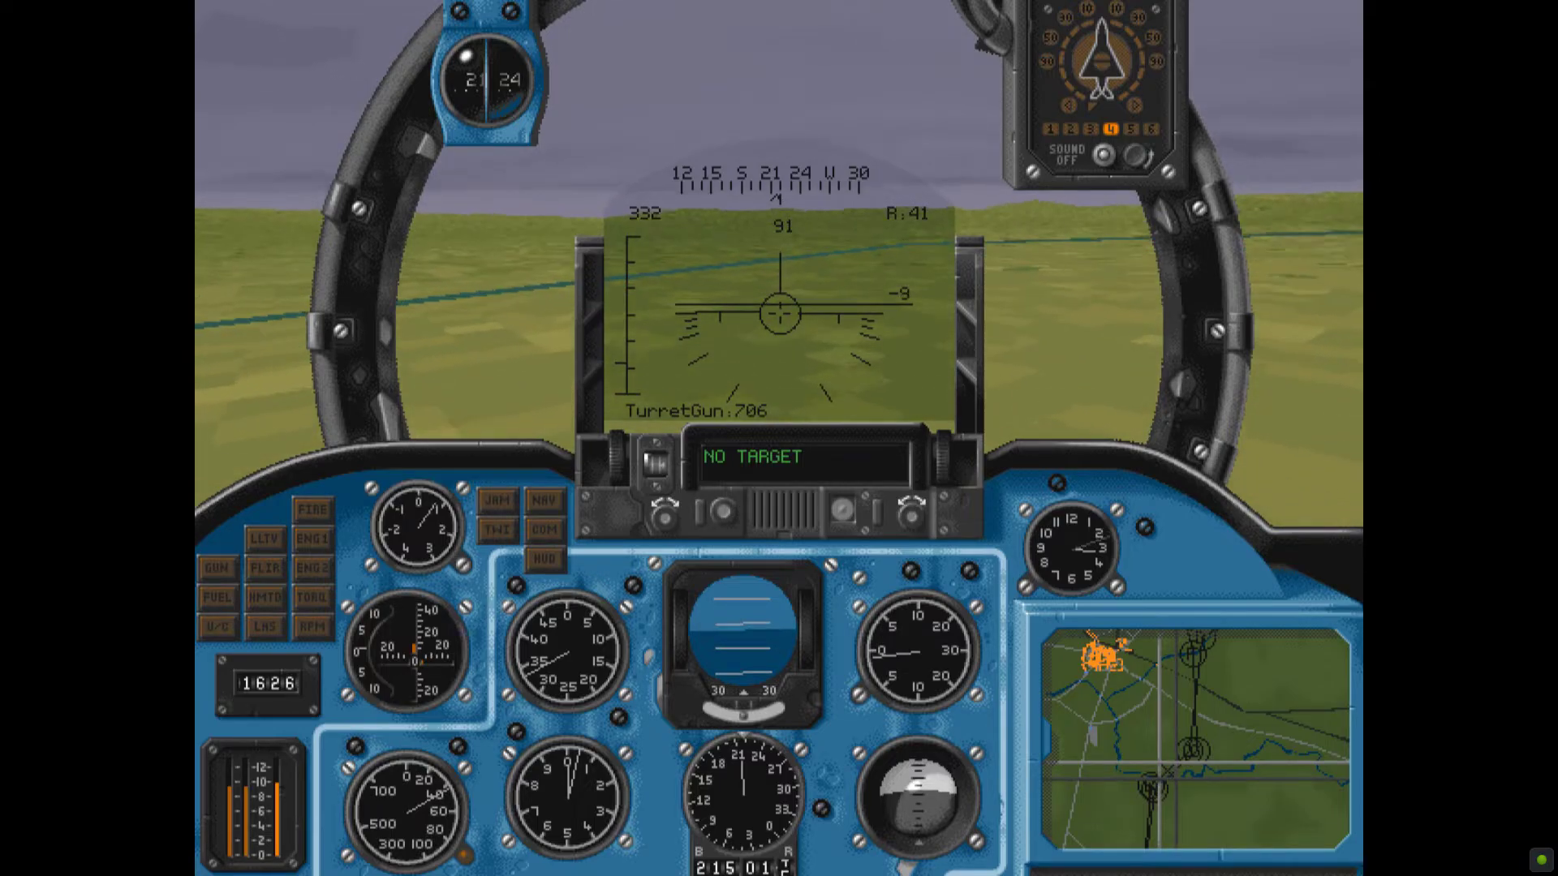
pyautogui.press('z')
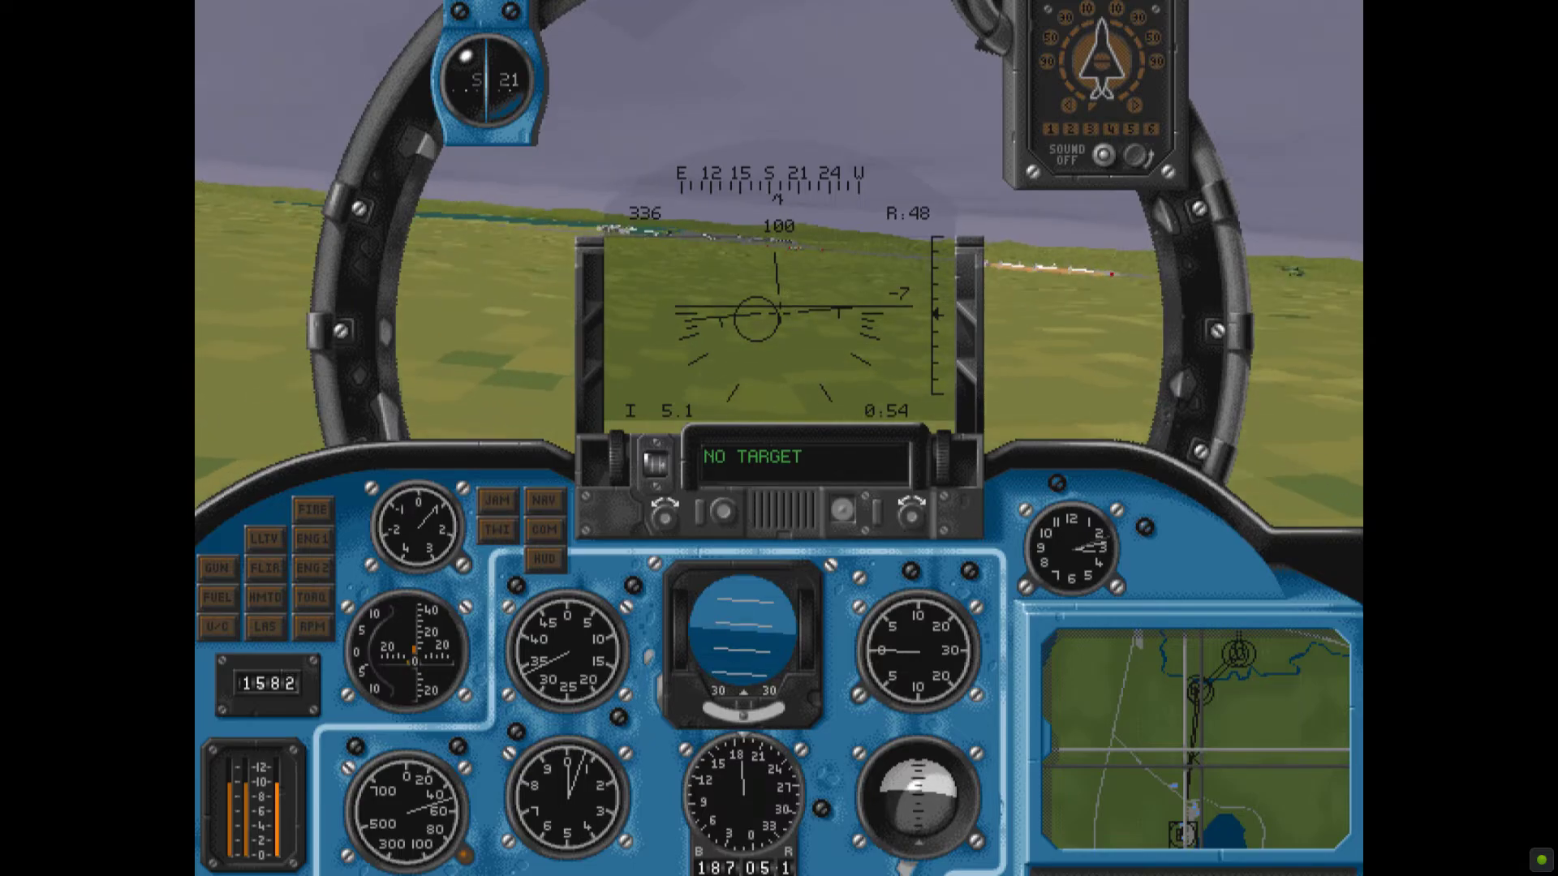
# Look out the right window, return to the forward view, and zoom the moving map in.
pyautogui.press('Right')
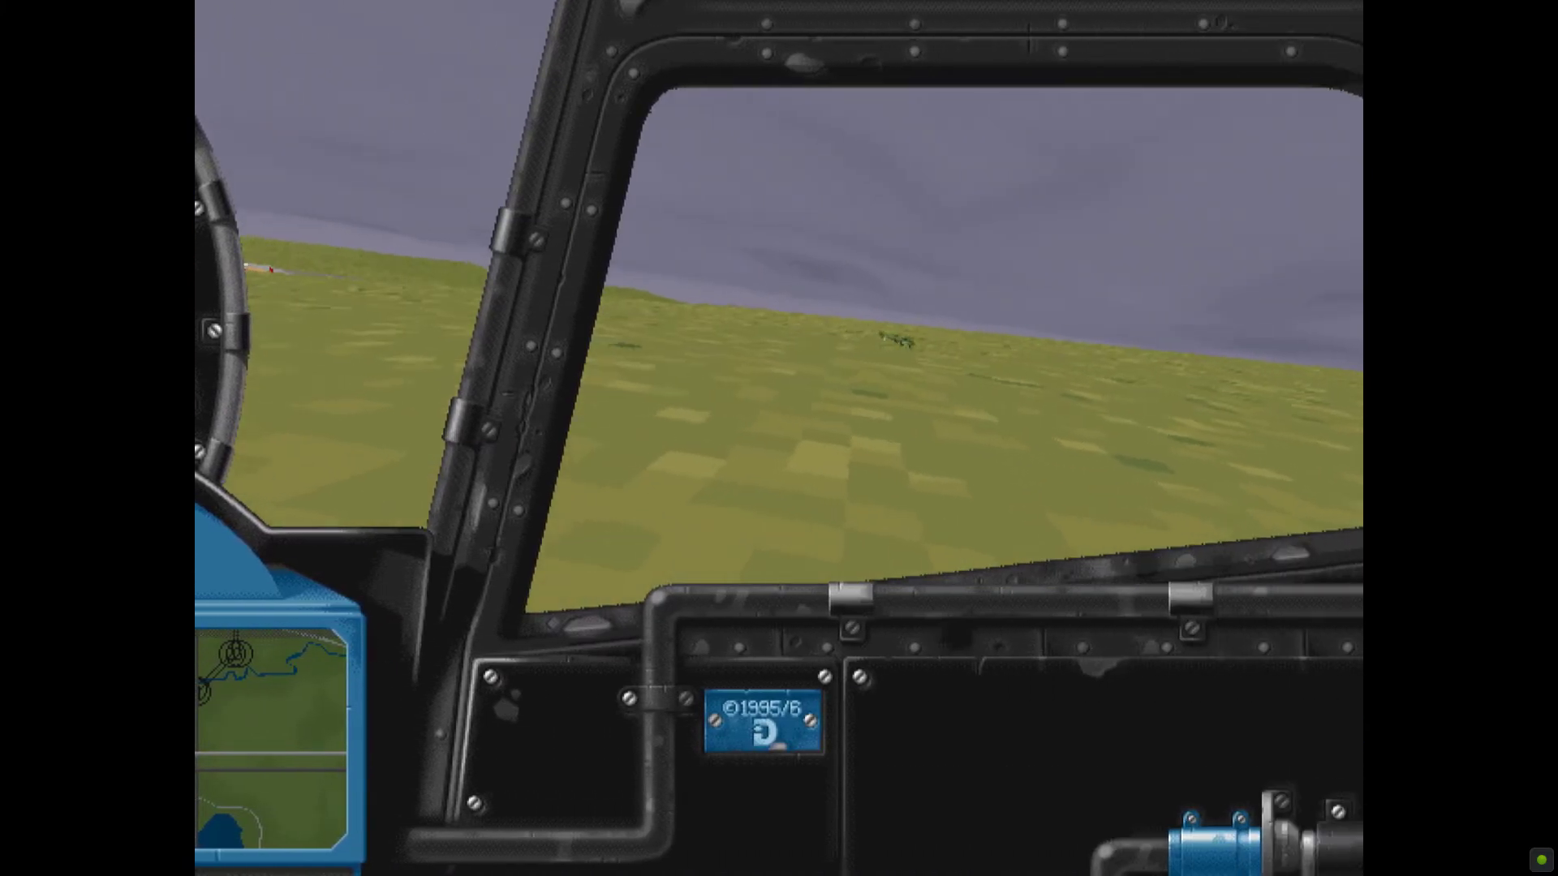
pyautogui.press('Up')
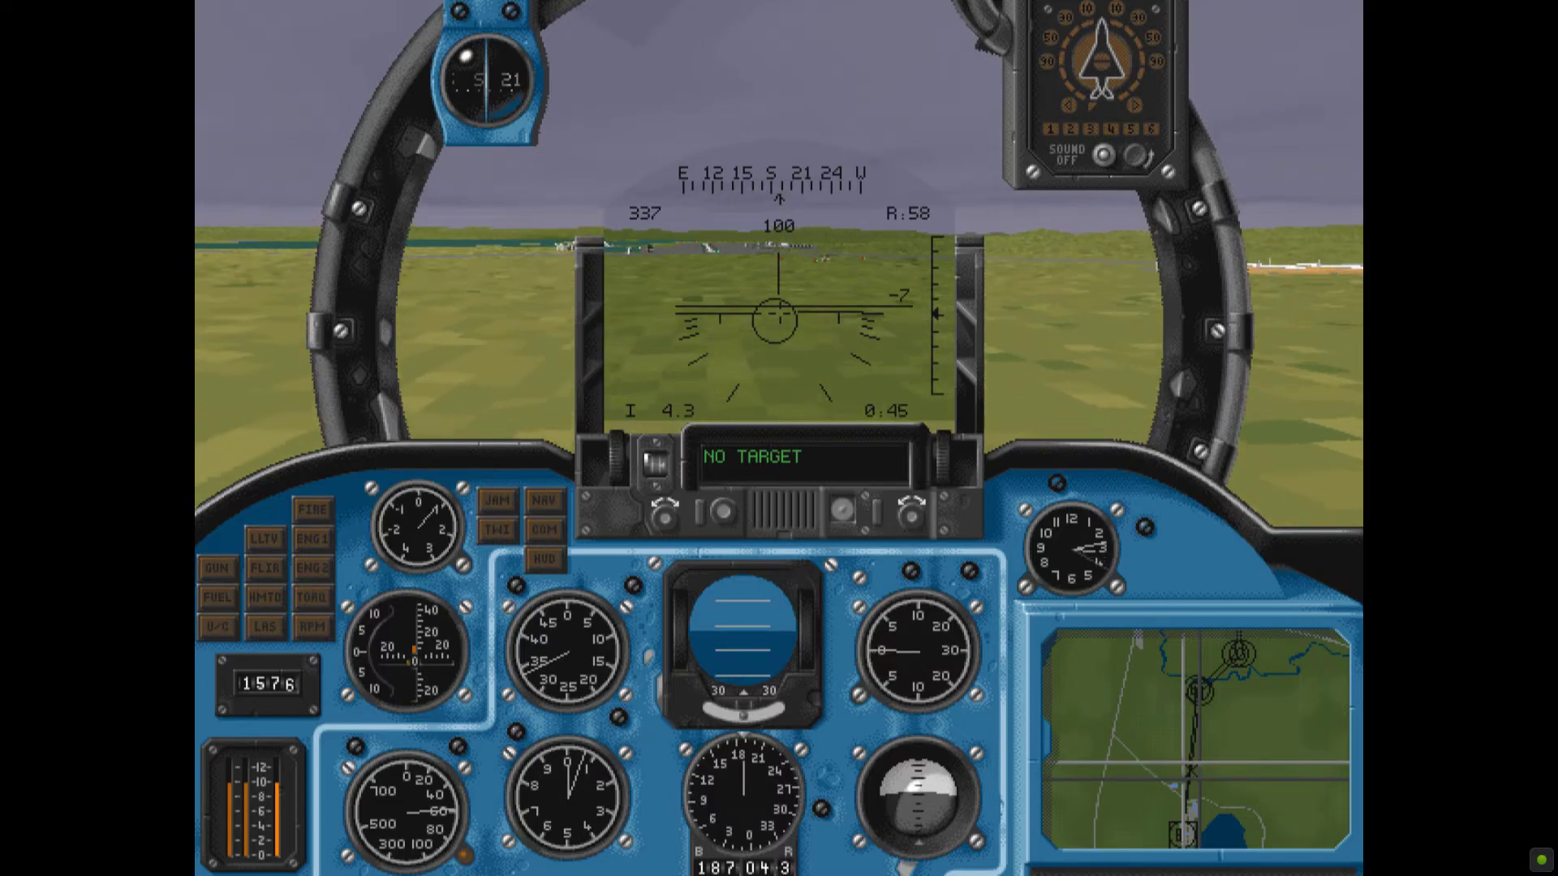
pyautogui.press('z')
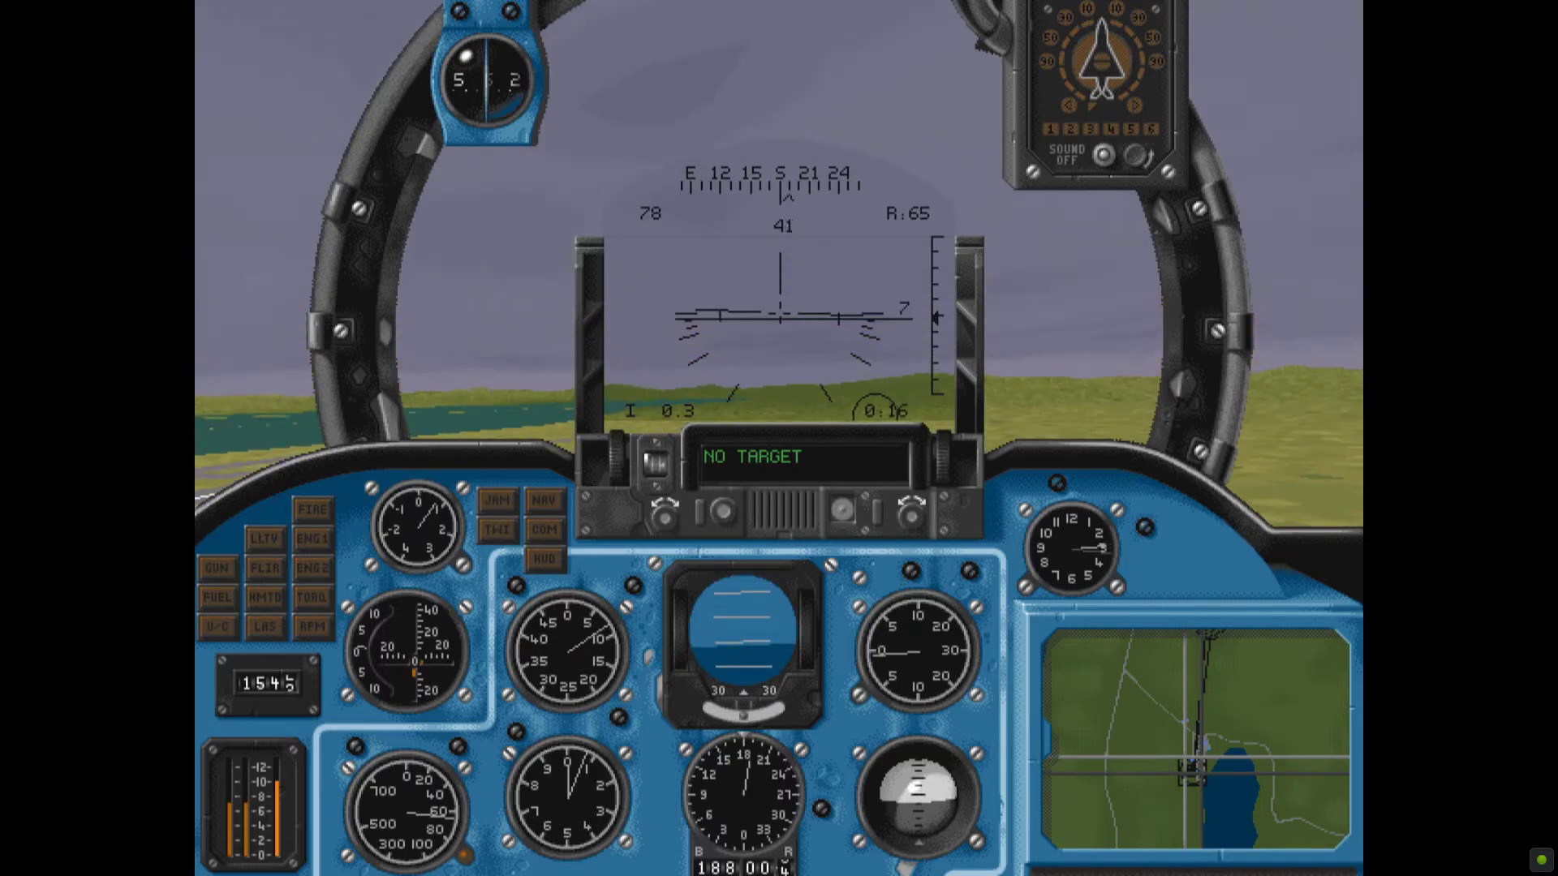
# Check the gunner and external chase views, then return to the pilot cockpit over the base.
pyautogui.press('F2')
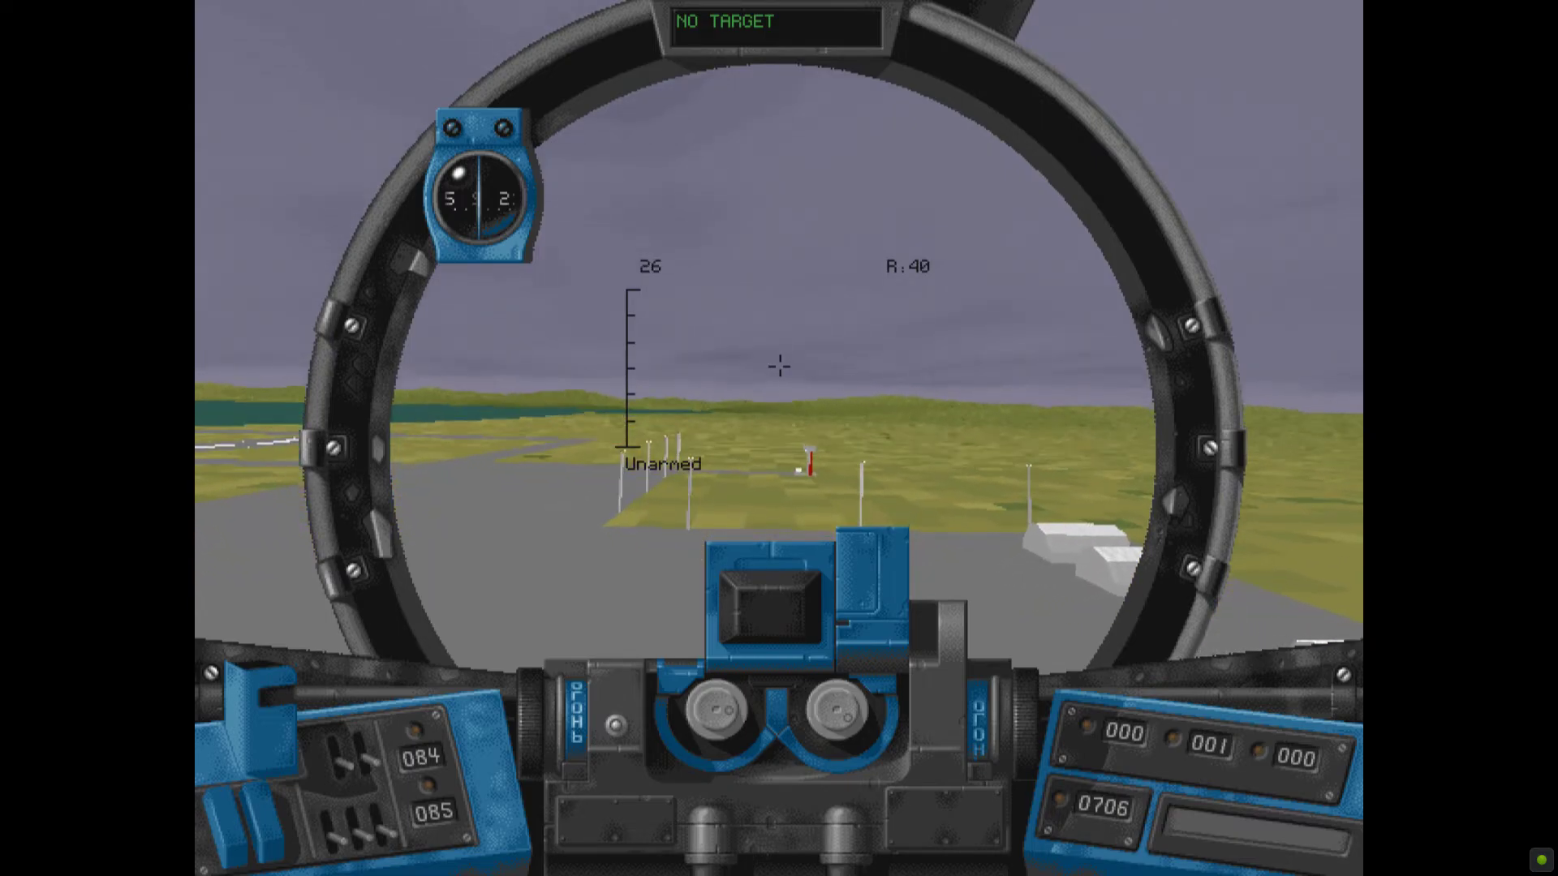
pyautogui.press('F2')
pyautogui.press('F3')
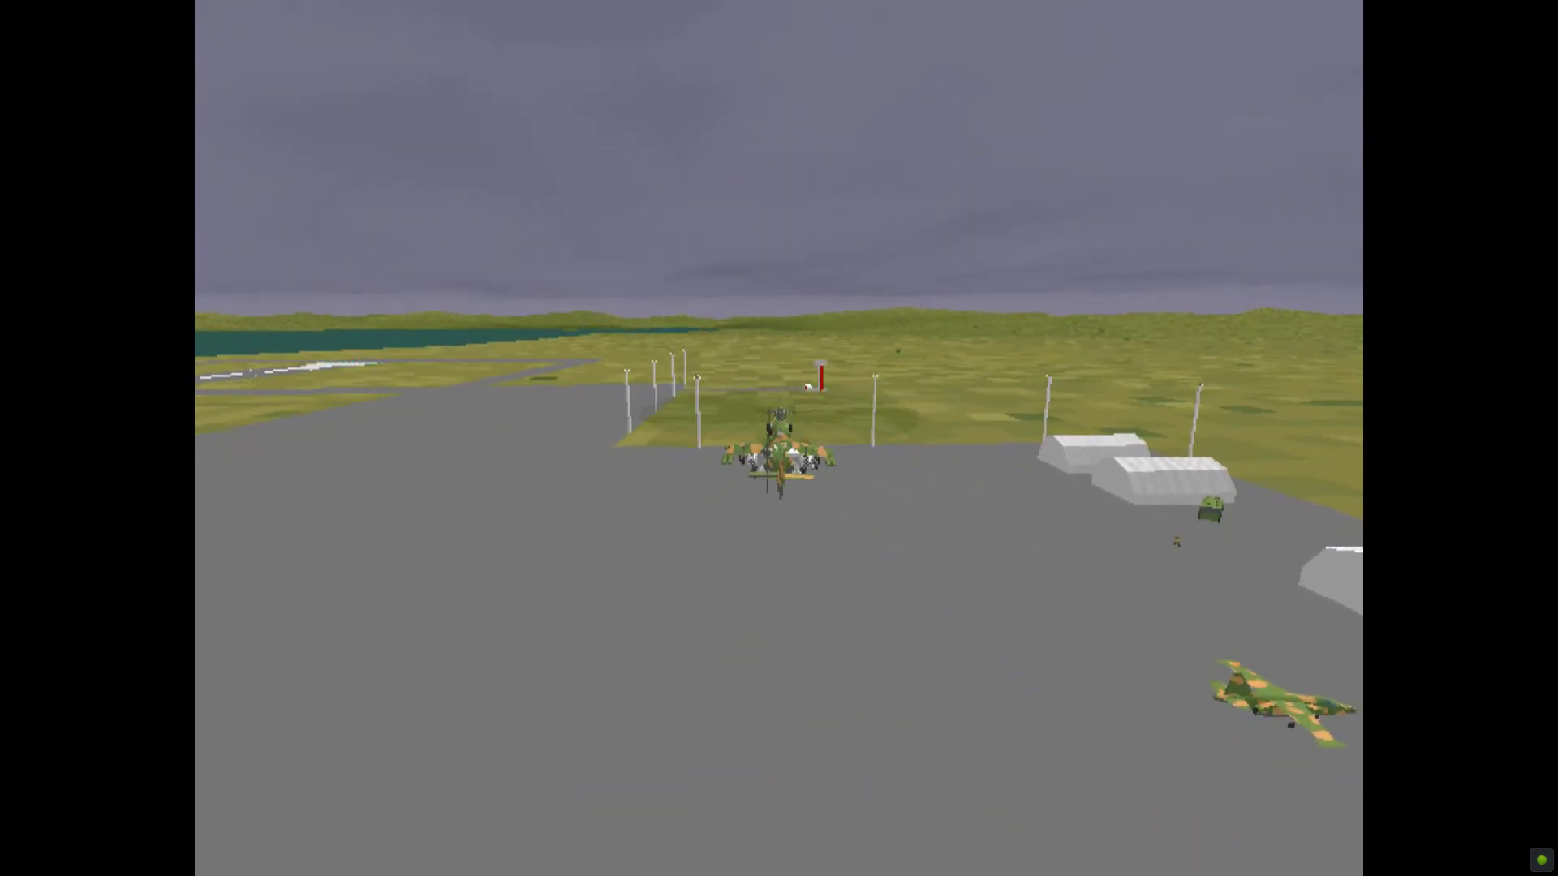
pyautogui.press('F1')
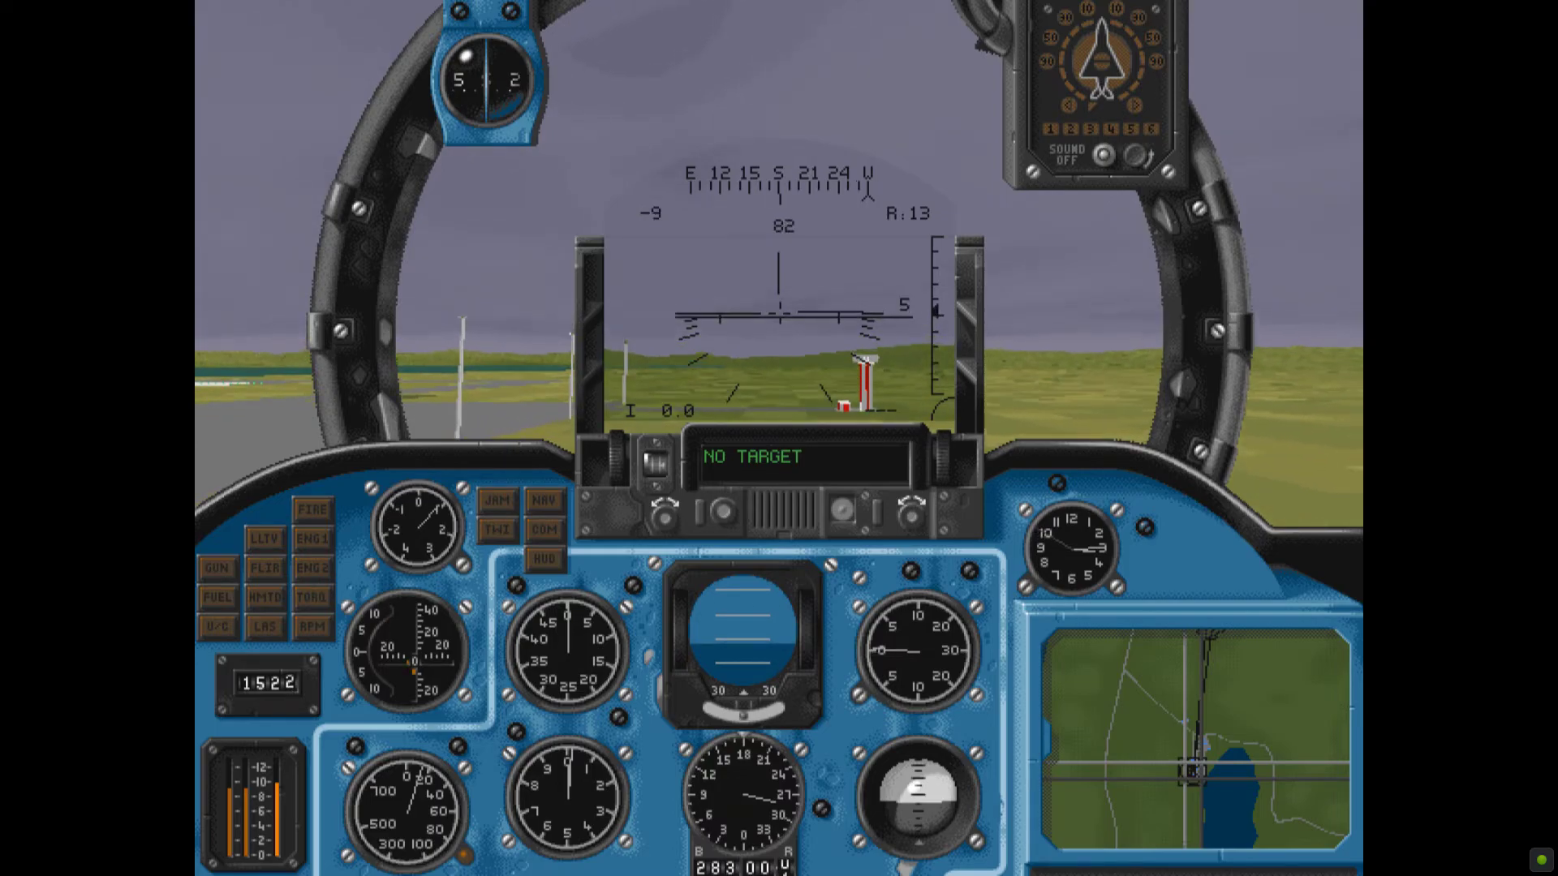
# Look out the right window at the hangar twice, returning to the forward view.
pyautogui.press('Right')
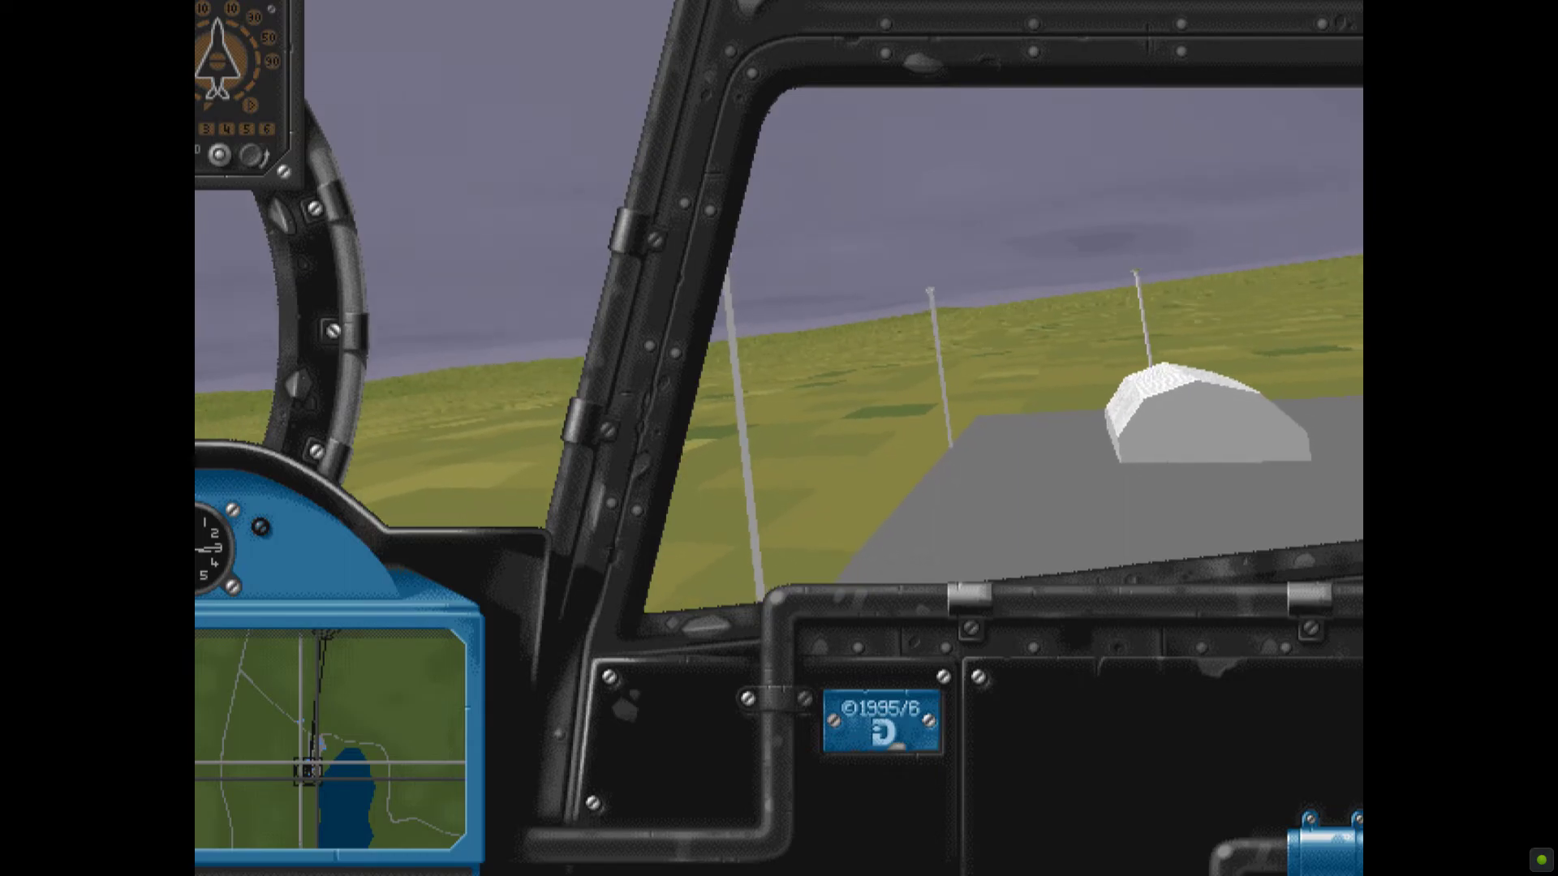
pyautogui.press('Up')
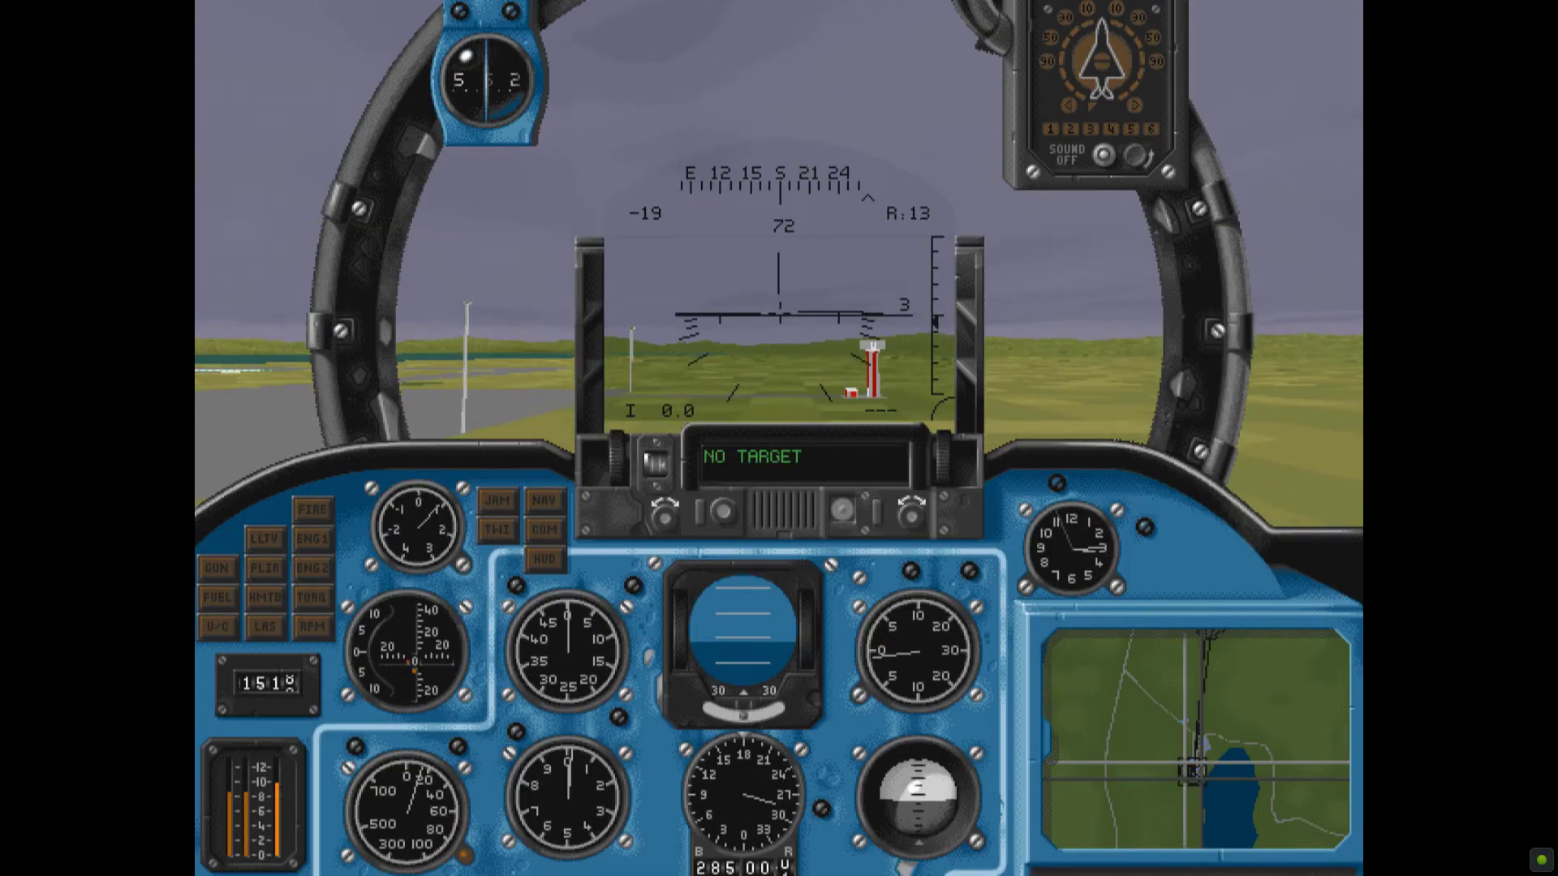
pyautogui.press('Right')
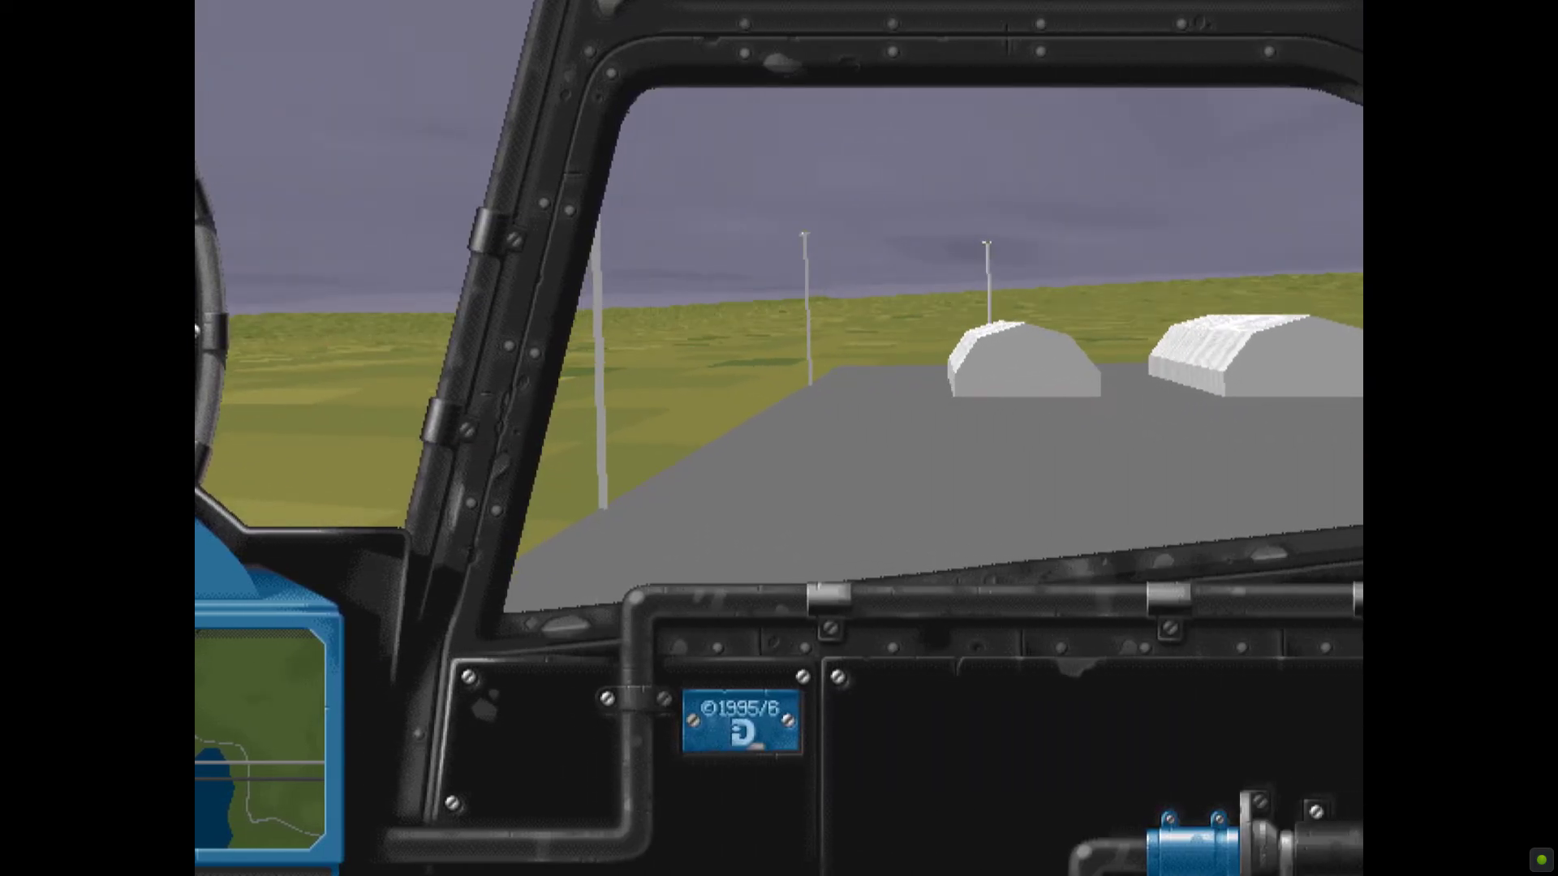
pyautogui.press('Up')
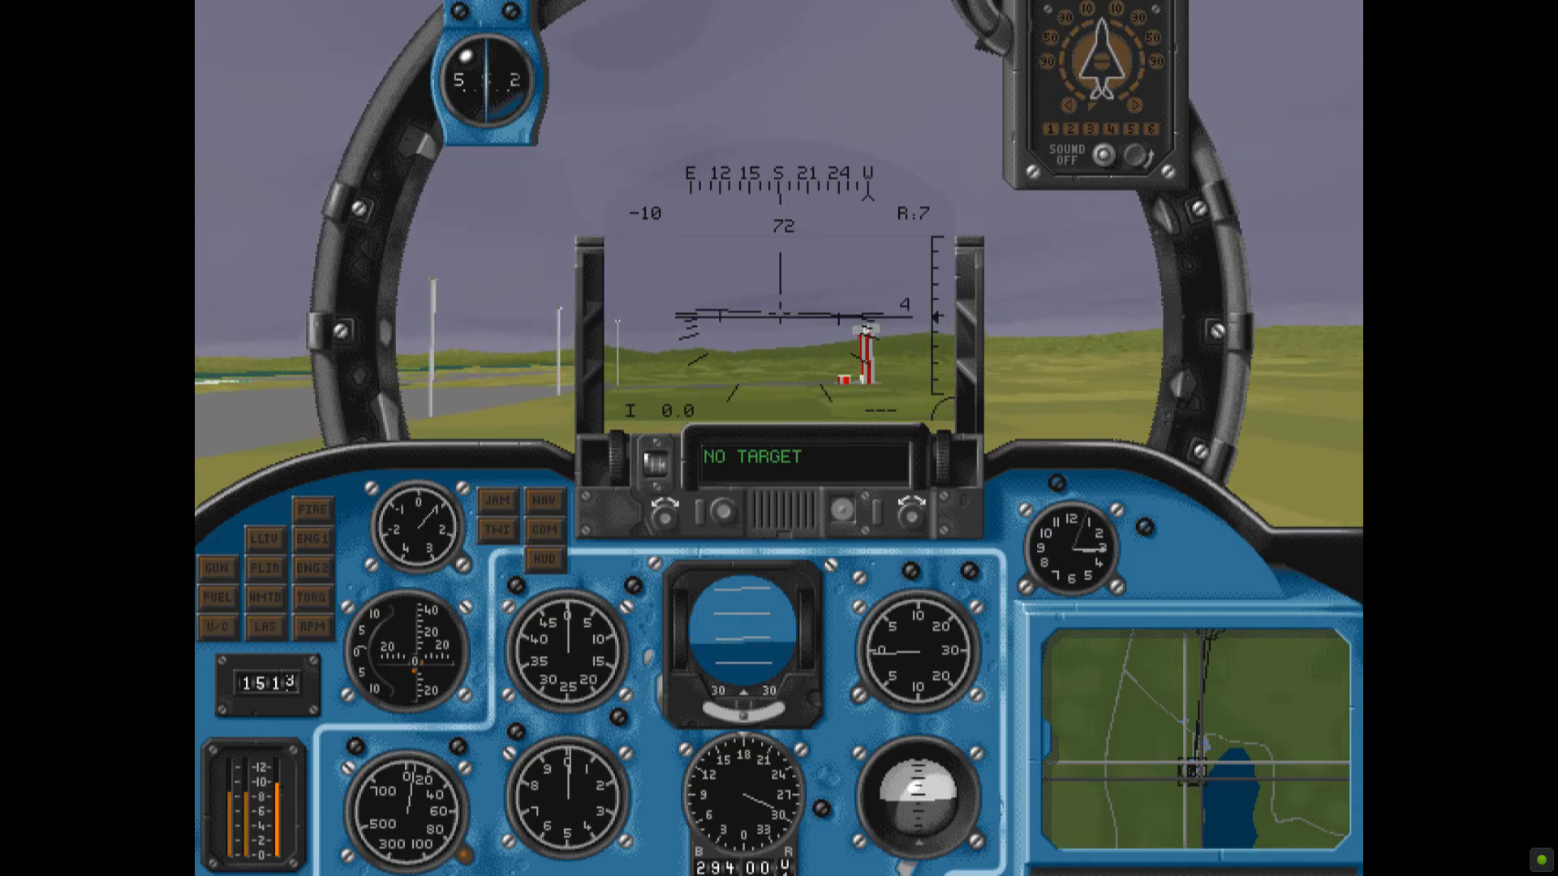
# Cycle the external and gunner views, then end the mission, answering Y to confirm.
pyautogui.press('F3')
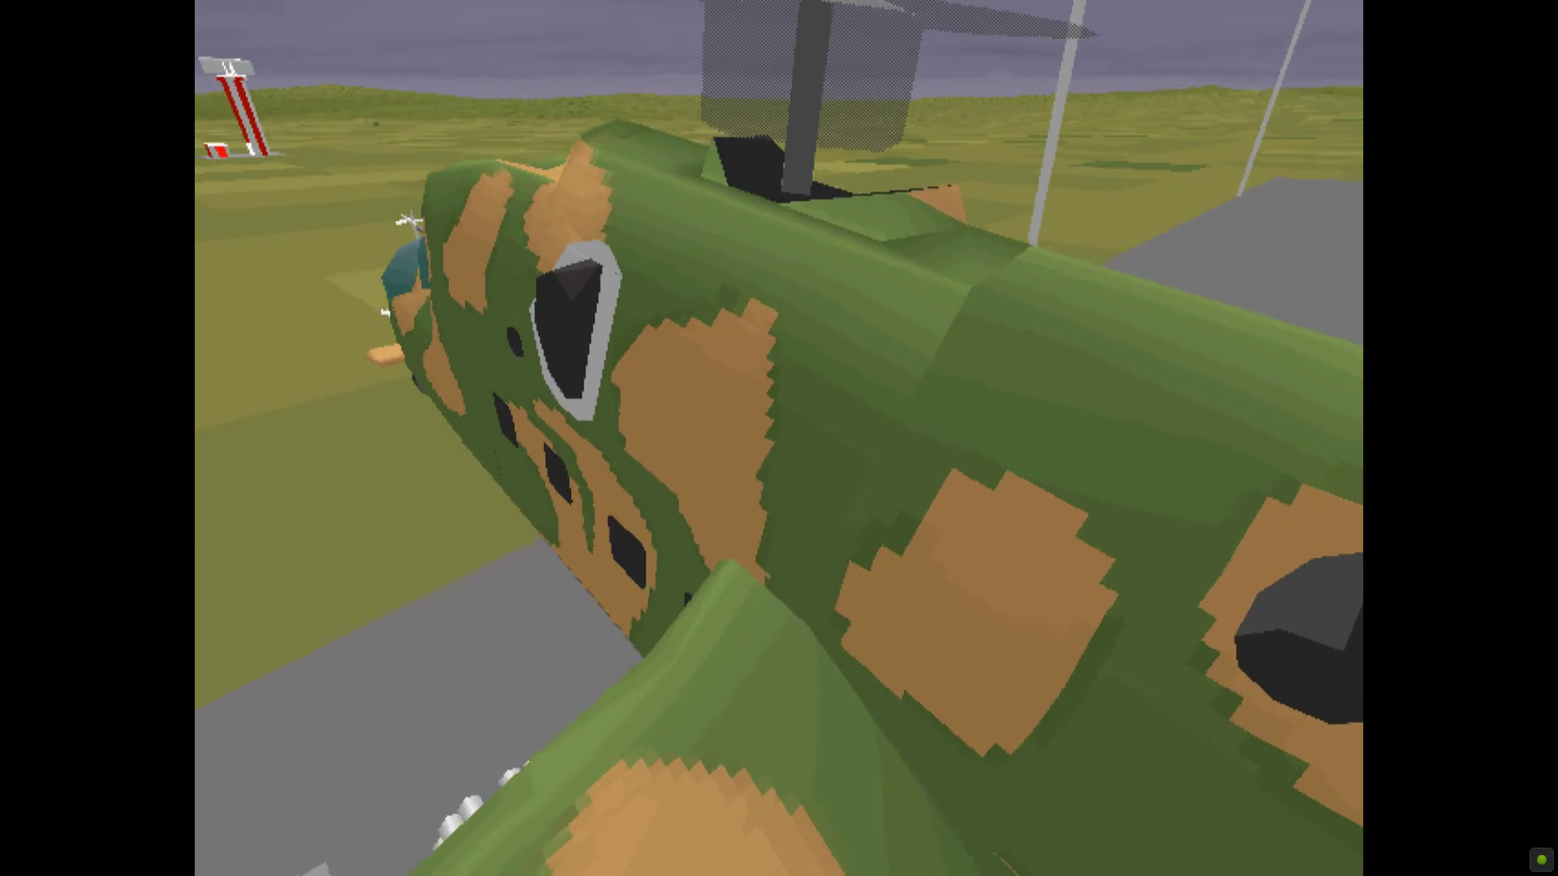
pyautogui.press('F1')
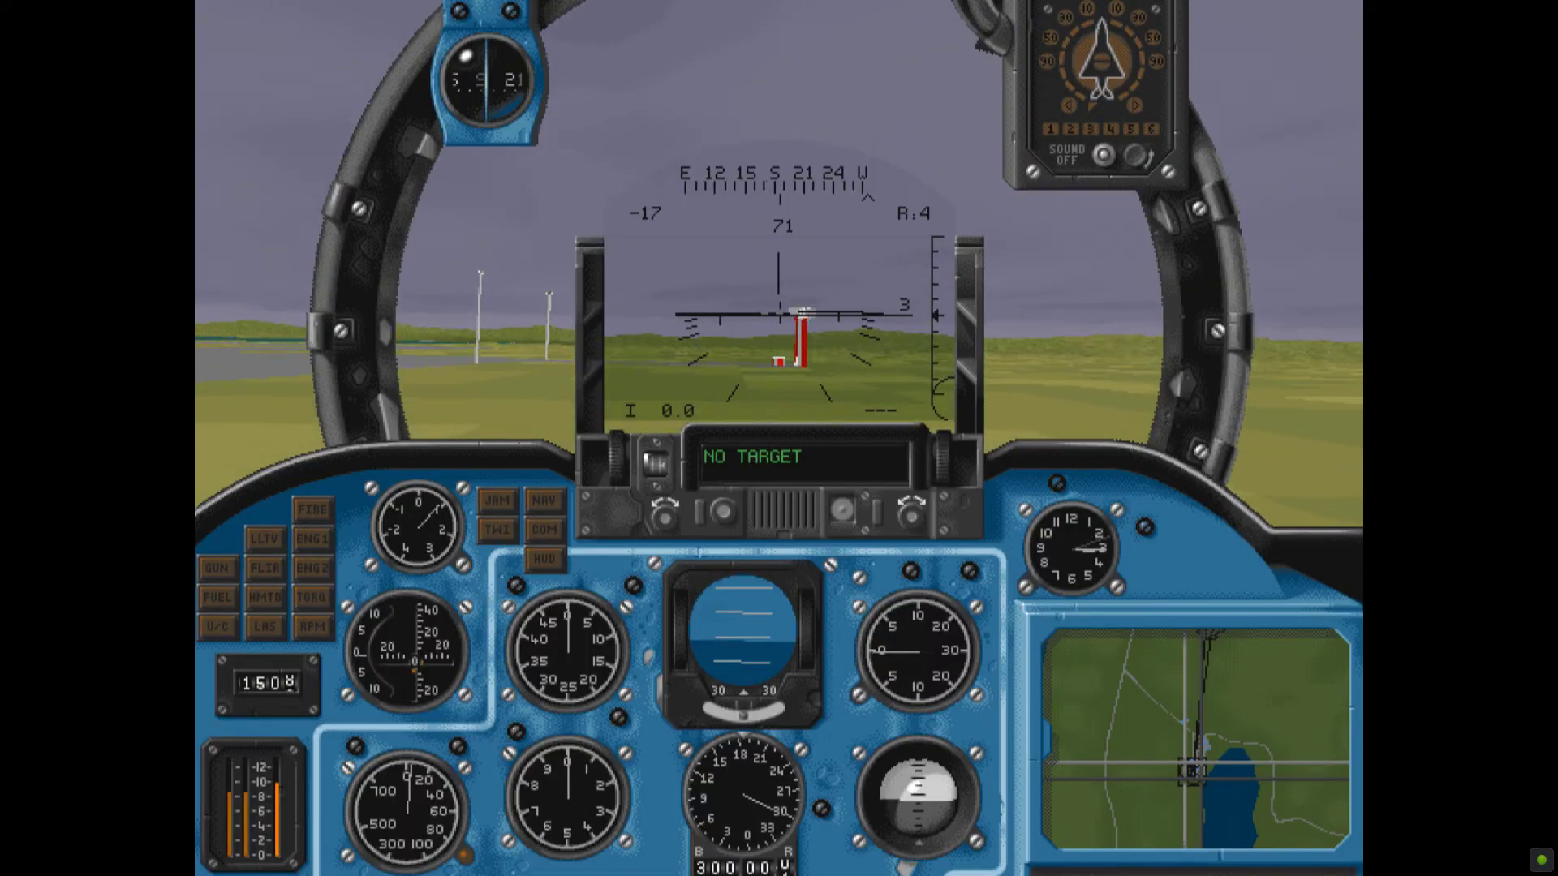
pyautogui.press('F2')
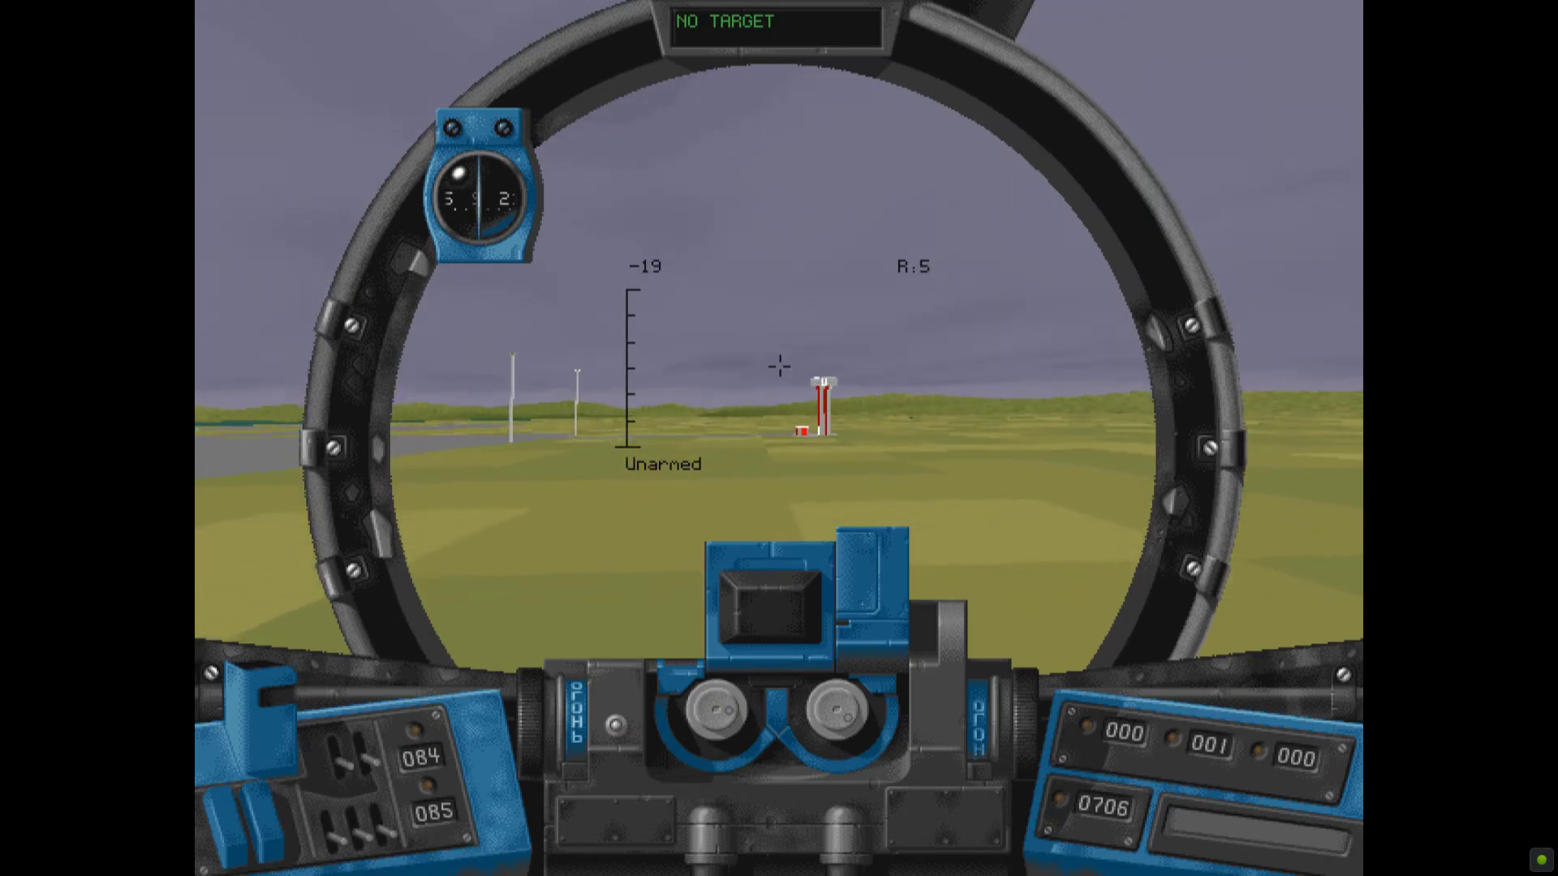
pyautogui.press('F3')
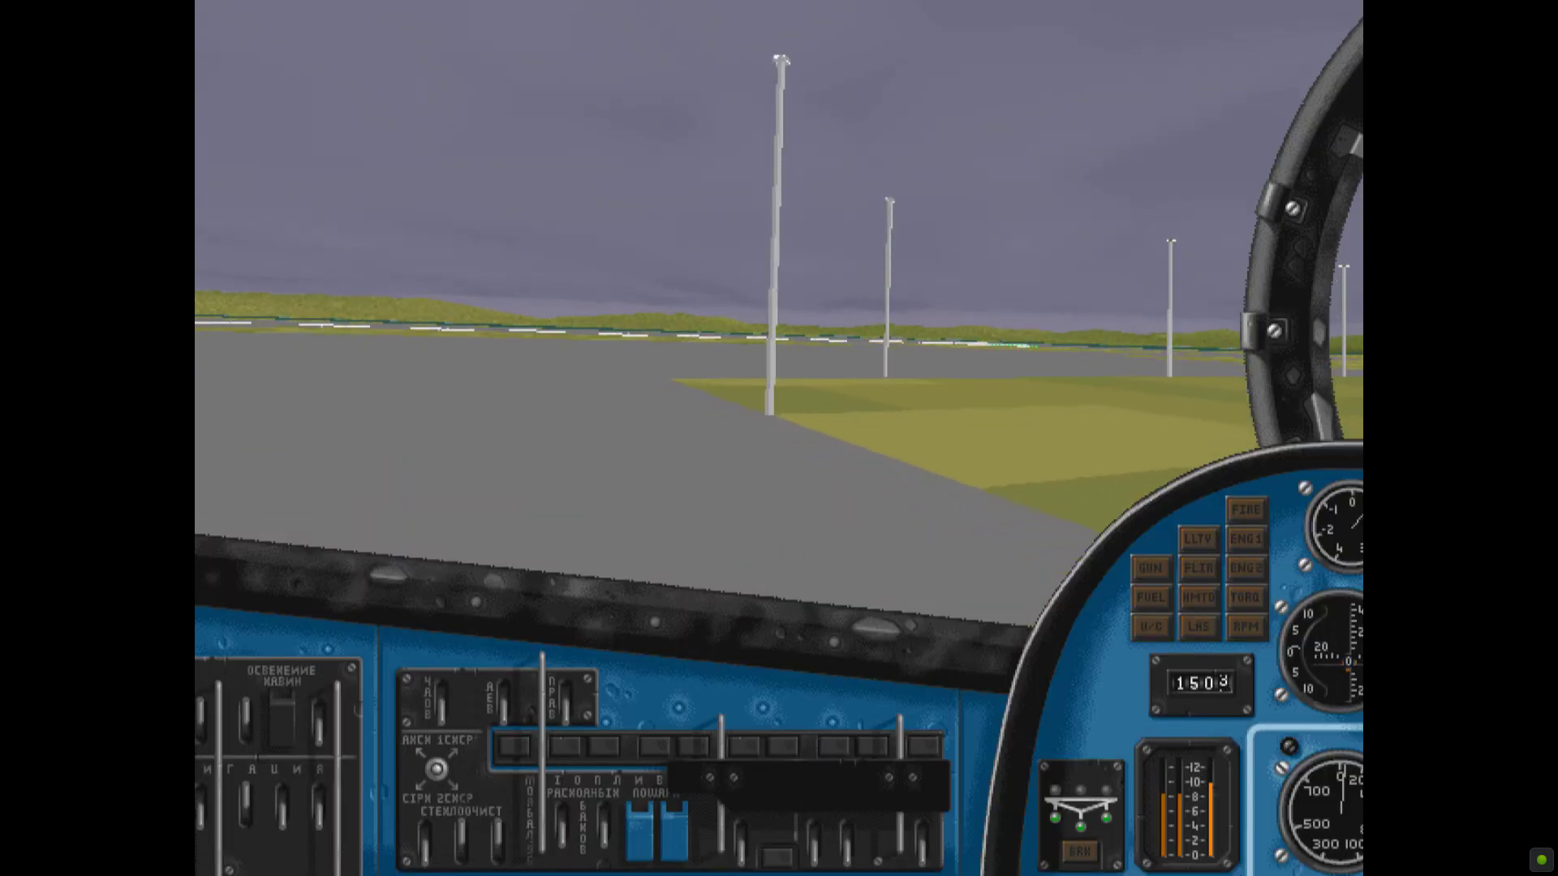
pyautogui.press('F1')
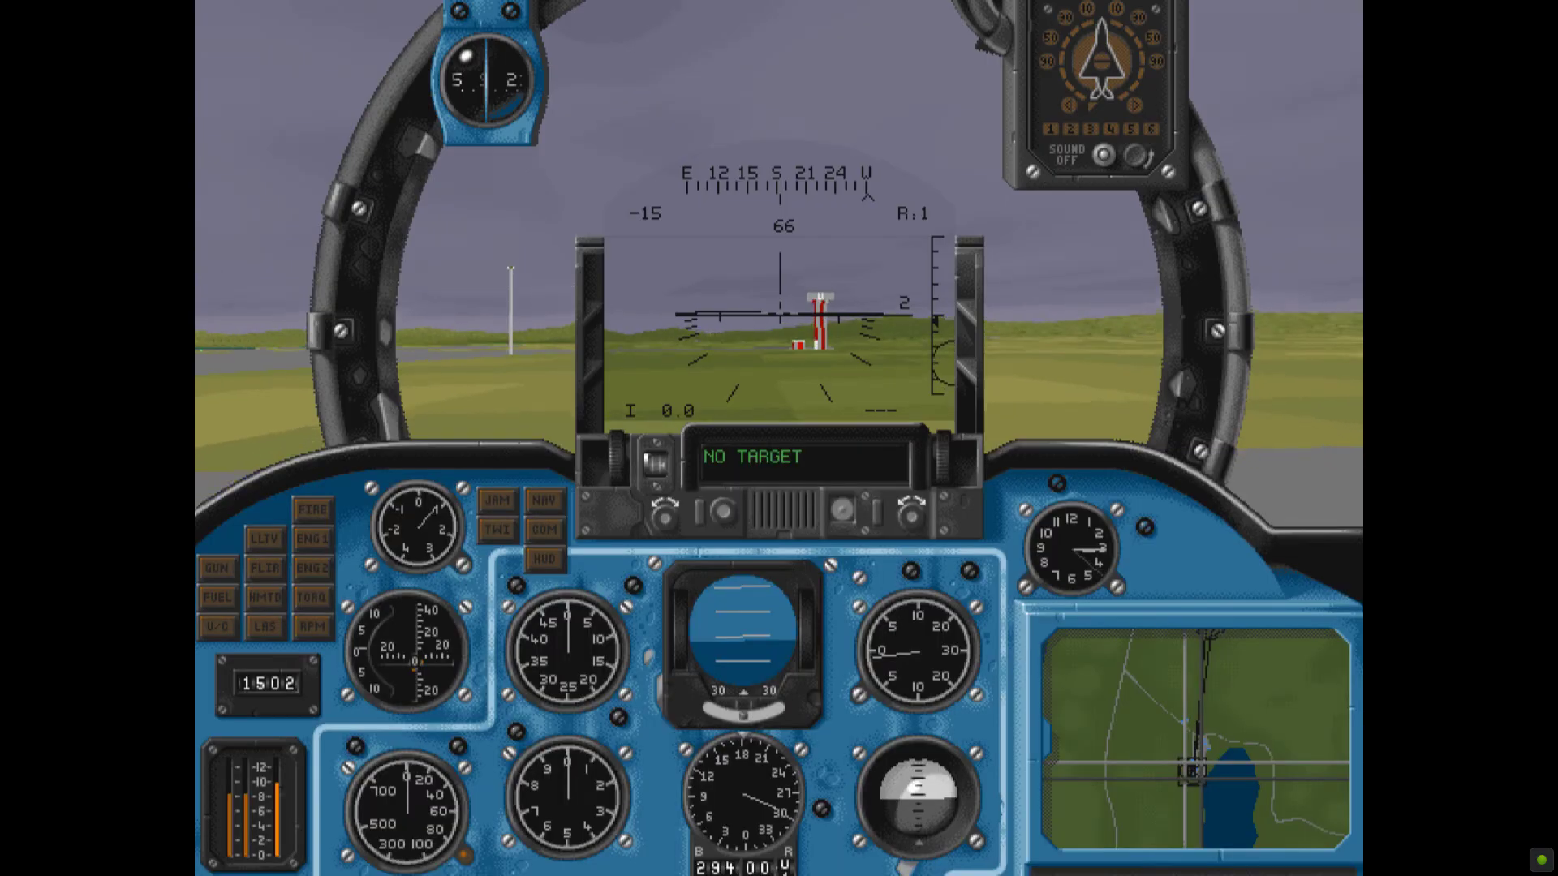
pyautogui.press('Escape')
pyautogui.press('y')
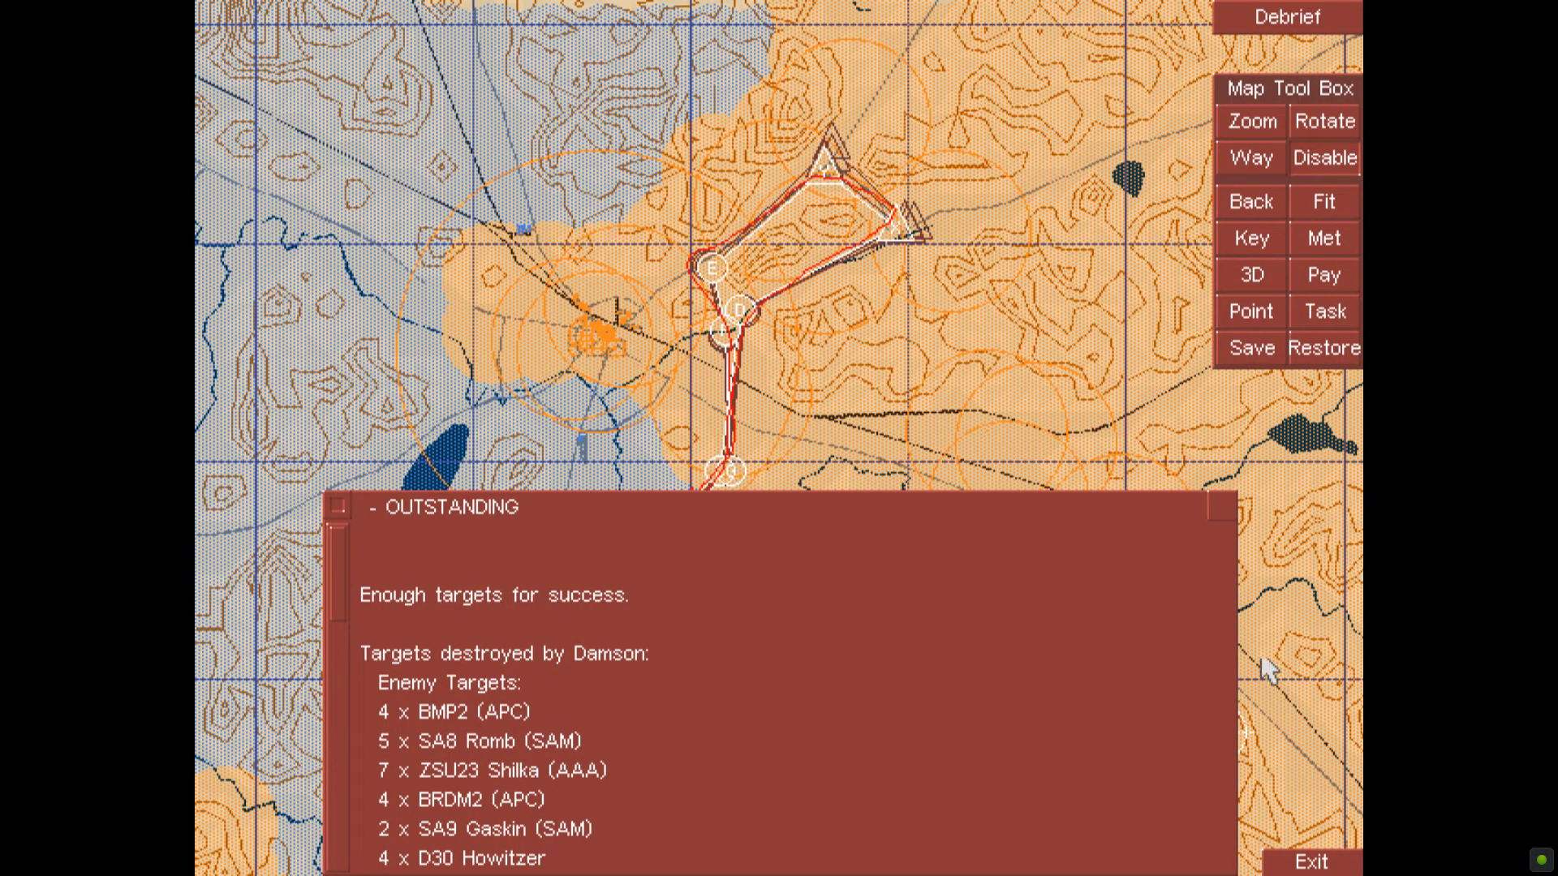
pyautogui.moveTo(340, 588); pyautogui.dragTo(340, 840)
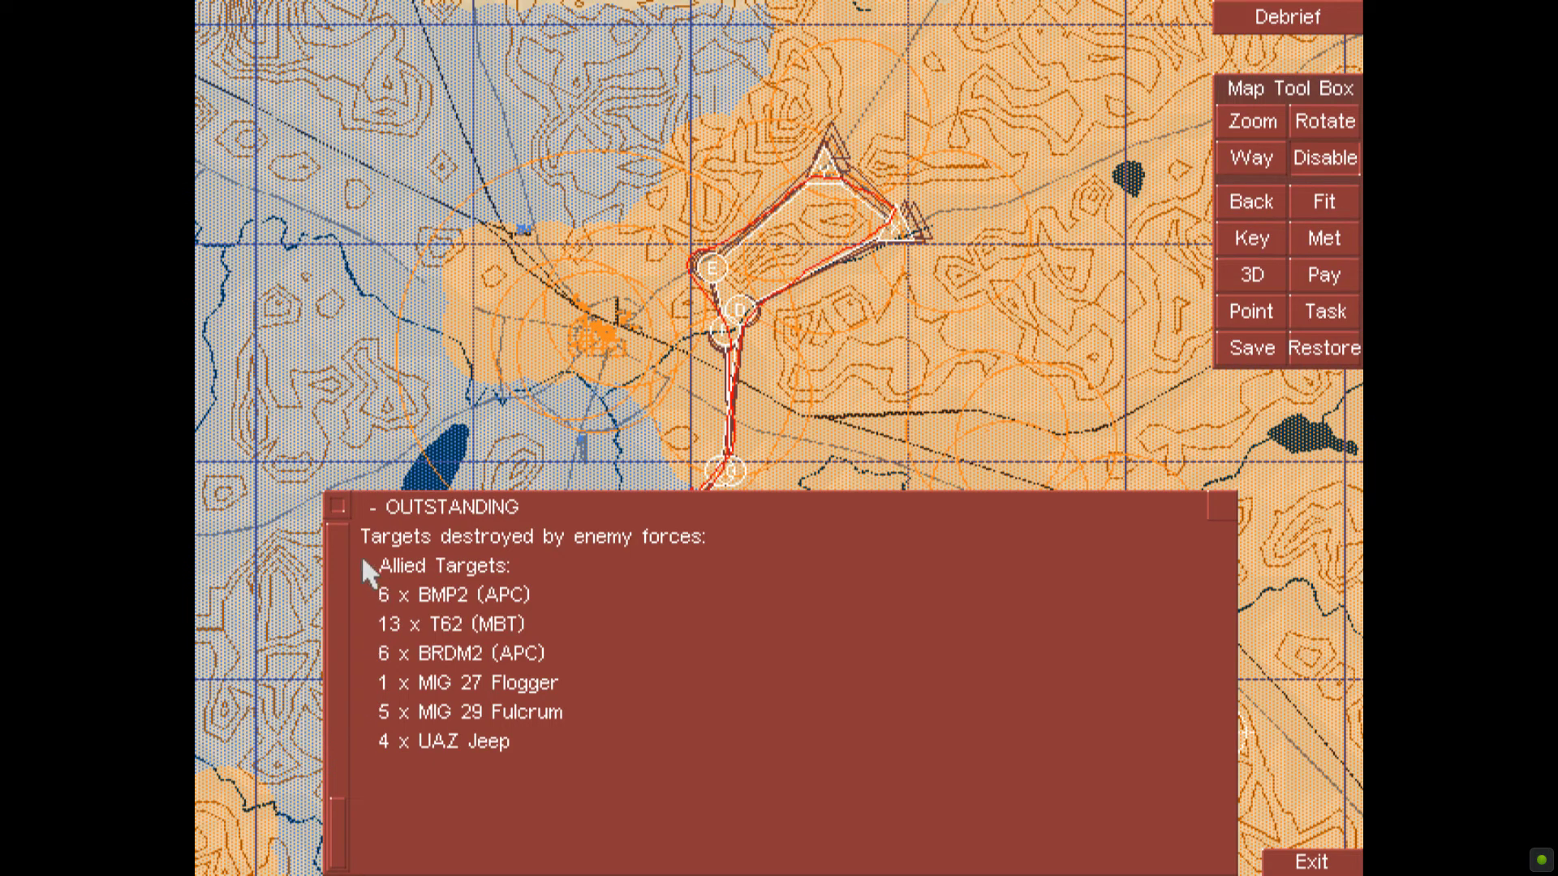
# Close the OUTSTANDING results panel and exit the debrief to the Akmola encirclement briefing.
pyautogui.click(339, 514)
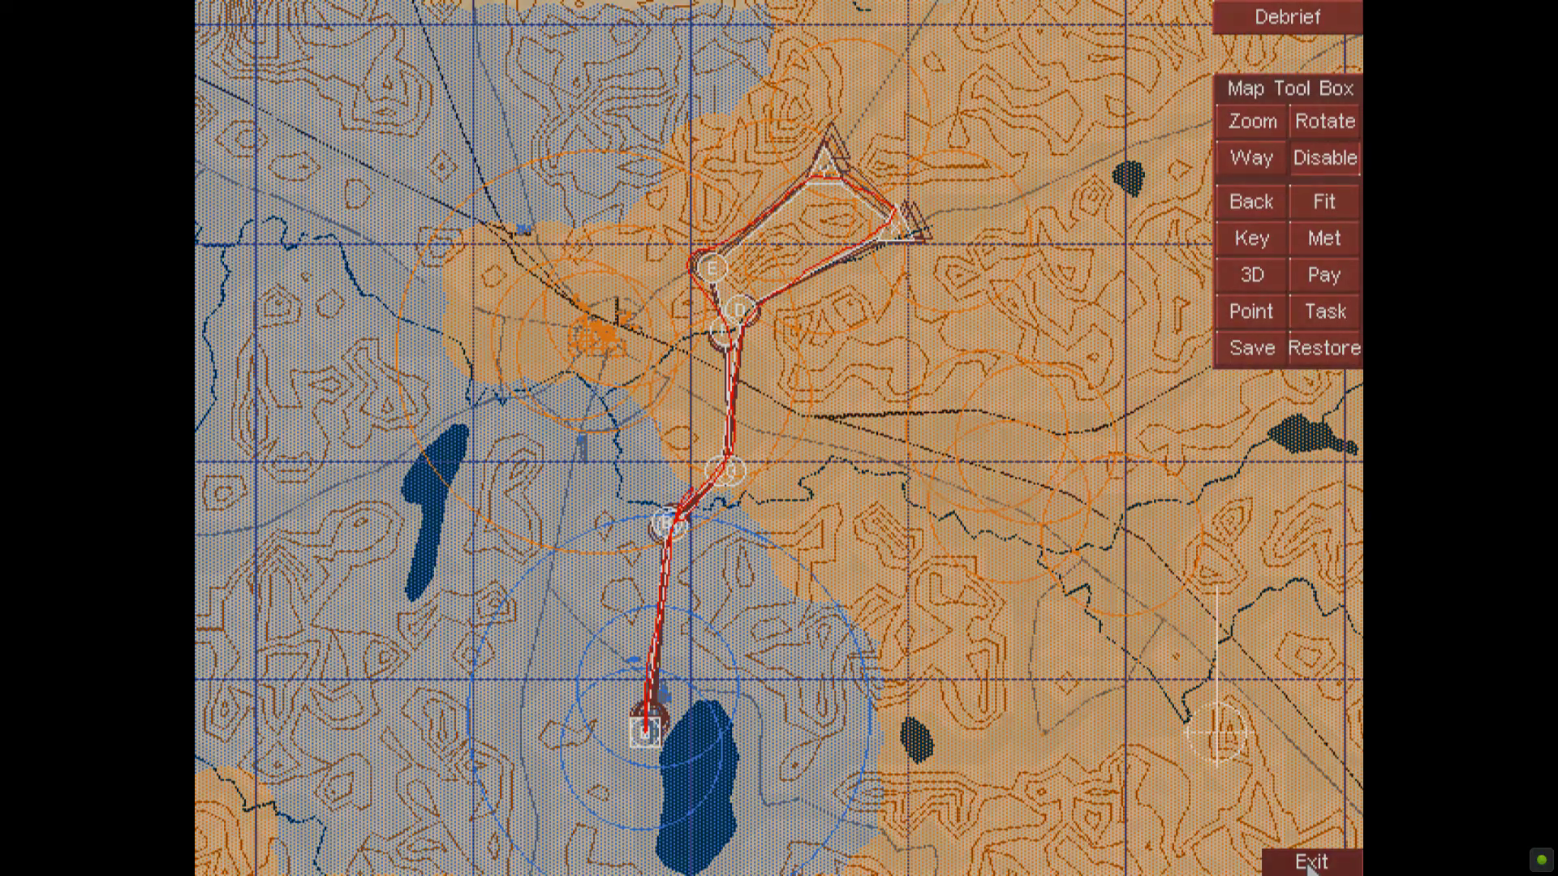
pyautogui.click(1312, 863)
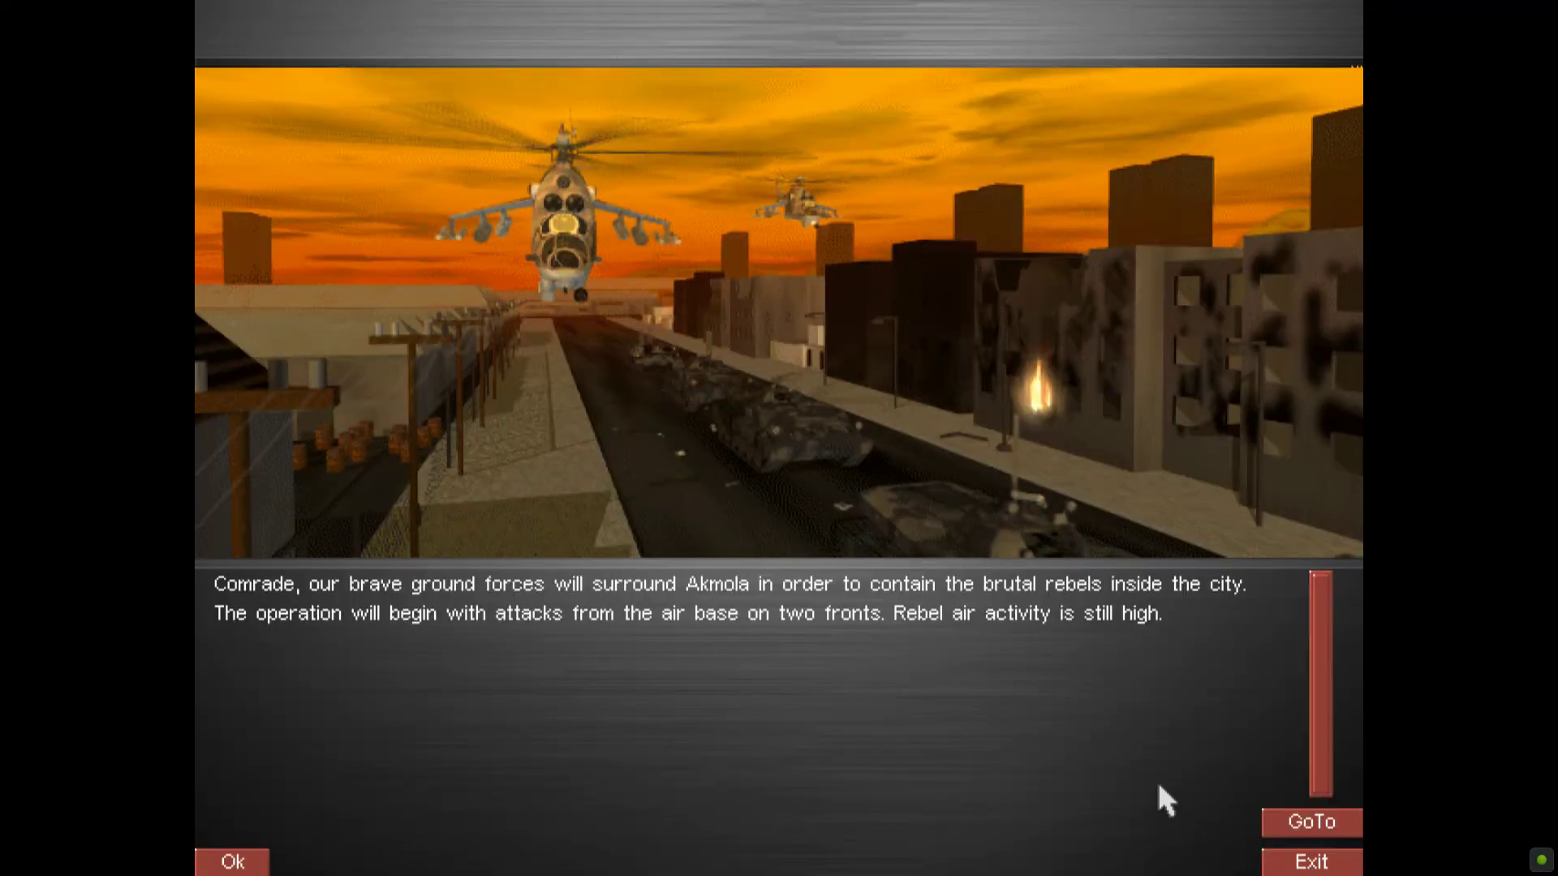